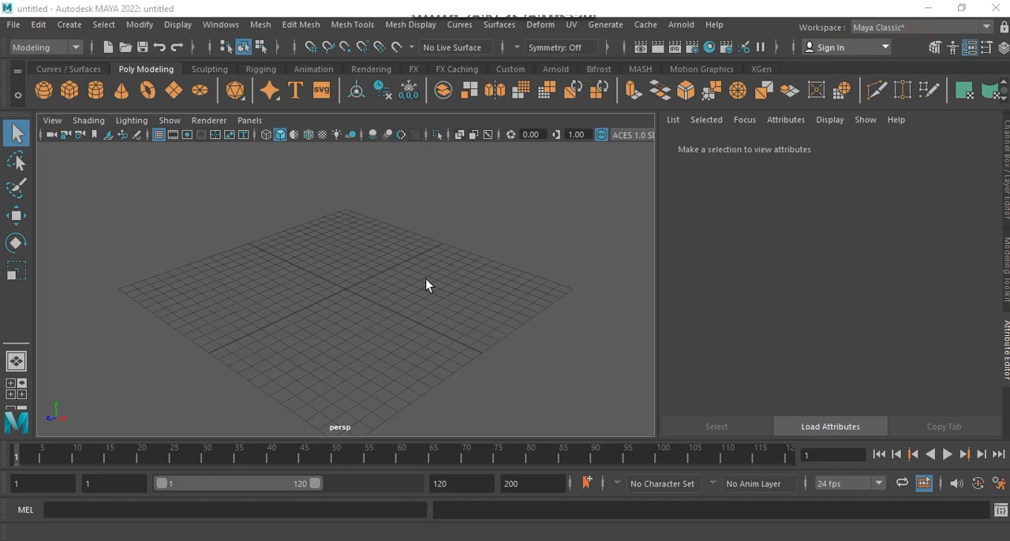
Step: Create a polygon cube and scale it into a thin, taller box, reducing its depth to about 0.4
left_click(70, 83)
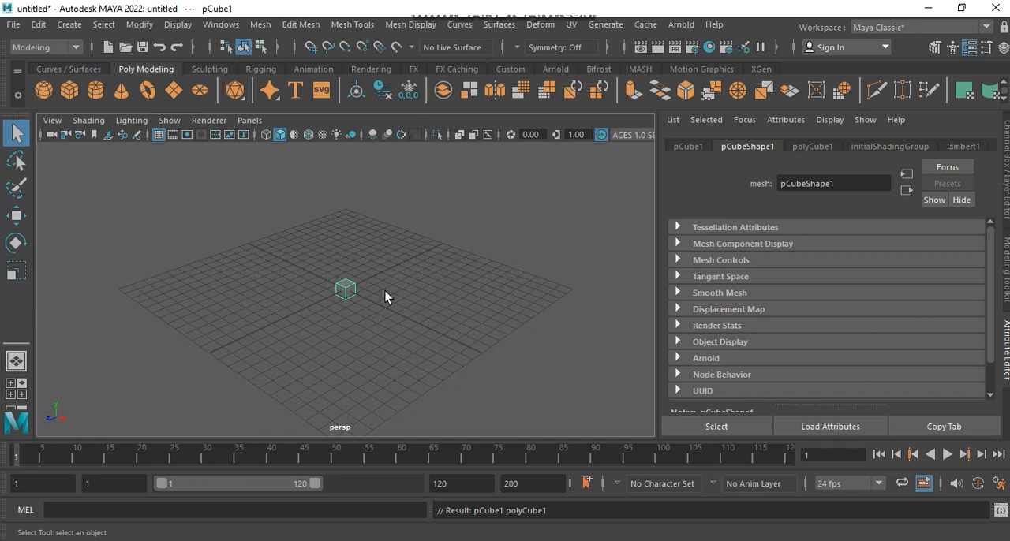
key("f")
left_click_drag(516, 266, 392, 270, "alt")
right_click_drag(523, 265, 303, 241, "alt")
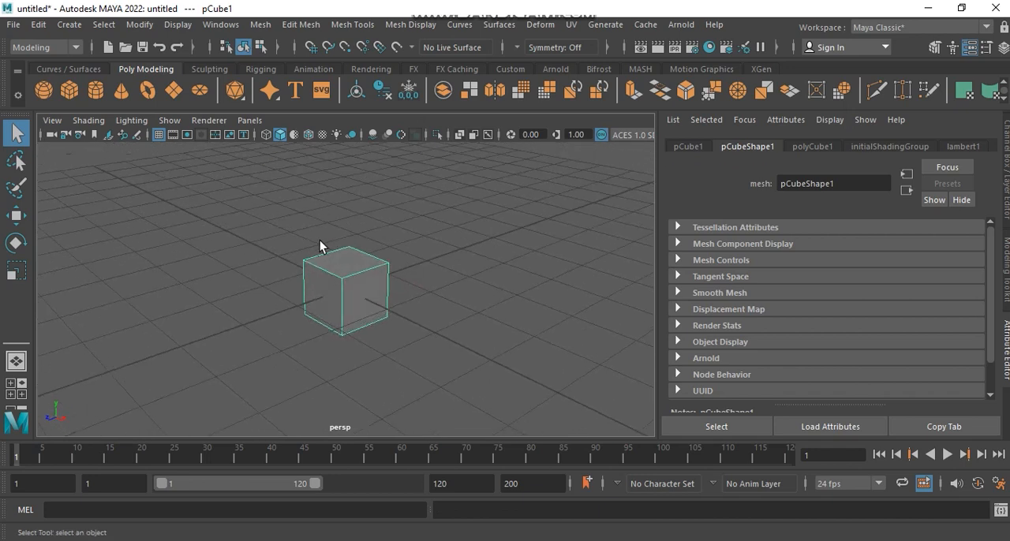
key("r")
left_click_drag(295, 305, 347, 310)
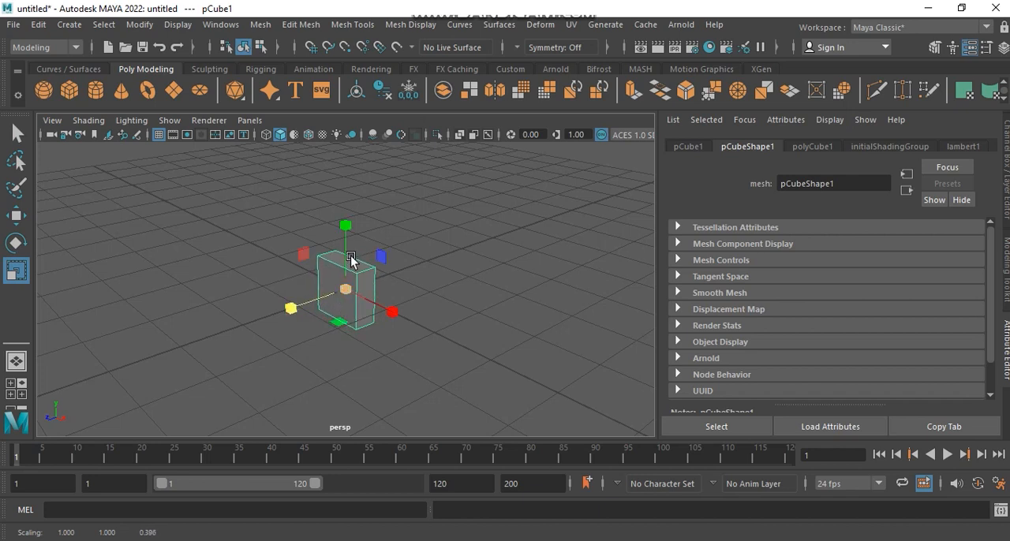
left_click_drag(344, 224, 347, 212)
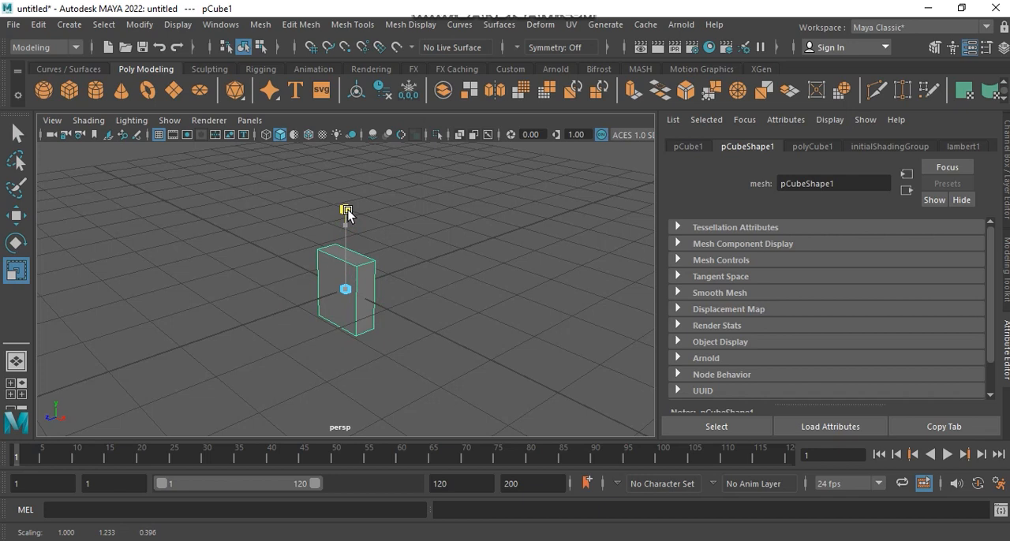
left_click_drag(348, 206, 345, 203)
Step: Move the box upward along the Y axis to raise it onto the grid
key("w")
left_click_drag(441, 309, 503, 295, "alt")
left_click_drag(347, 217, 351, 172)
left_click_drag(401, 194, 323, 387, "alt")
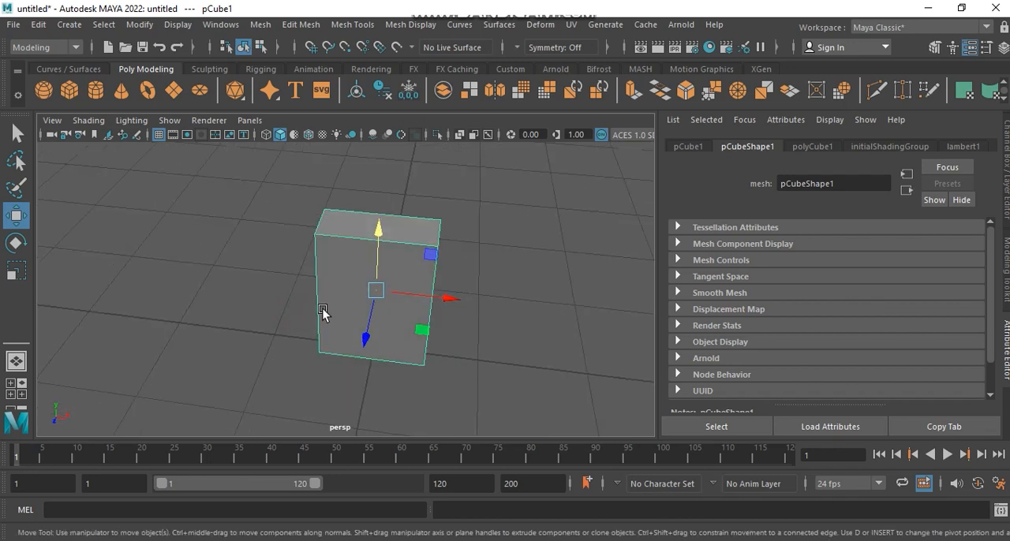
Step: Select all edges of the box and apply Bevel Edge to them
right_click_drag(340, 258, 356, 107, "shift")
left_click_drag(282, 175, 525, 401)
left_click_drag(480, 308, 361, 315, "alt")
scroll(422, 332, "up", 3)
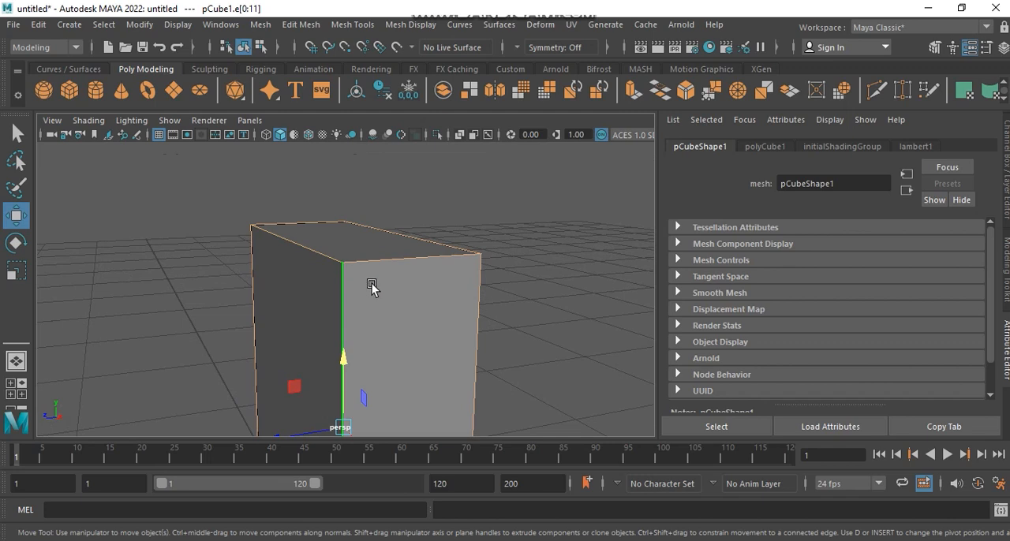
left_click_drag(371, 286, 397, 289, "alt")
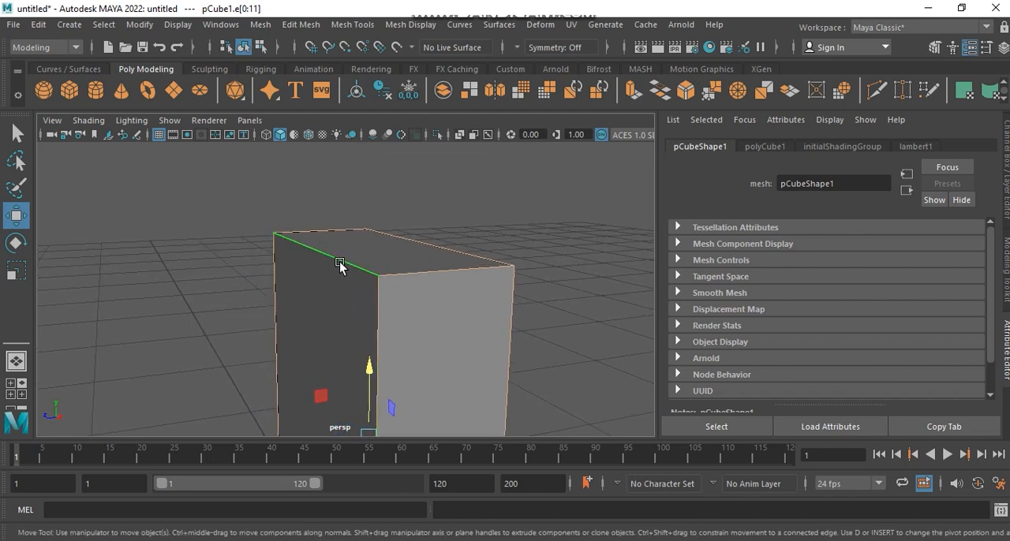
right_click(327, 311, "shift")
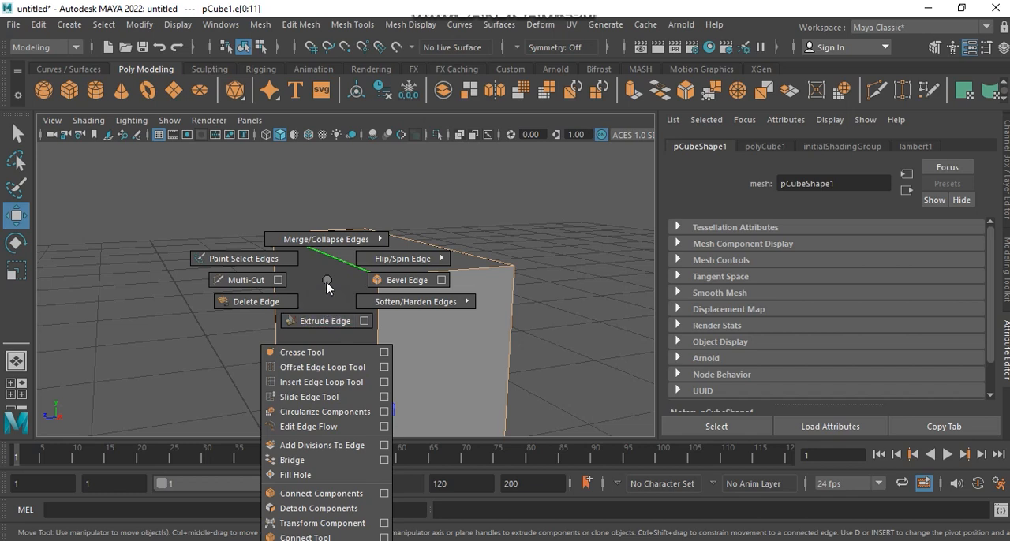
left_click(421, 282)
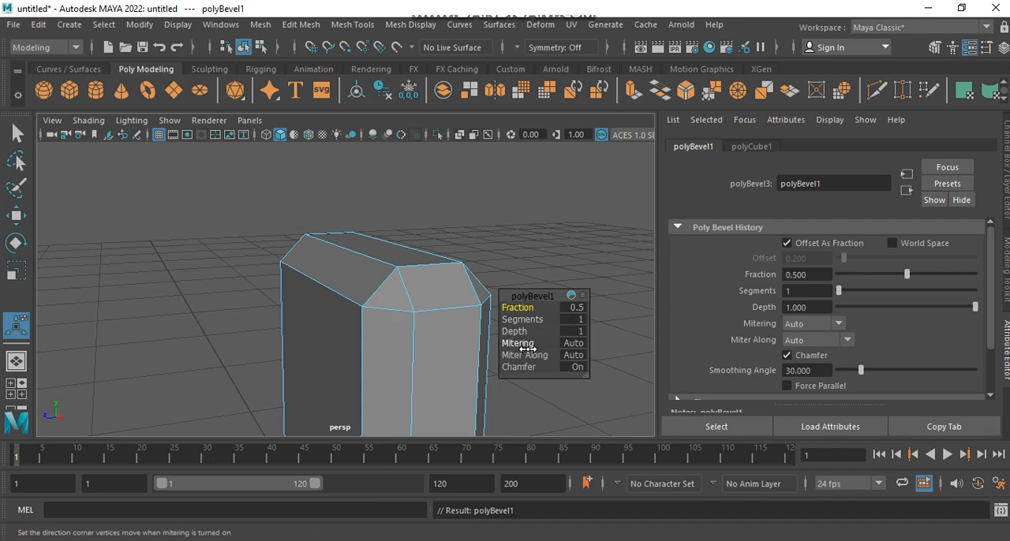
Step: Set the bevel's fraction to 0.03 and adjust its segment count
left_click(572, 307)
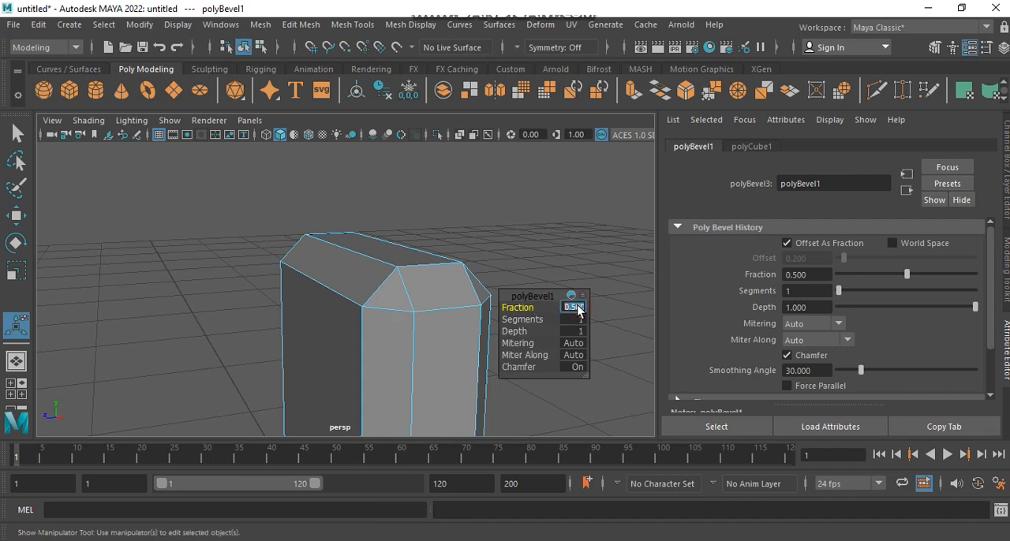
type("0.0")
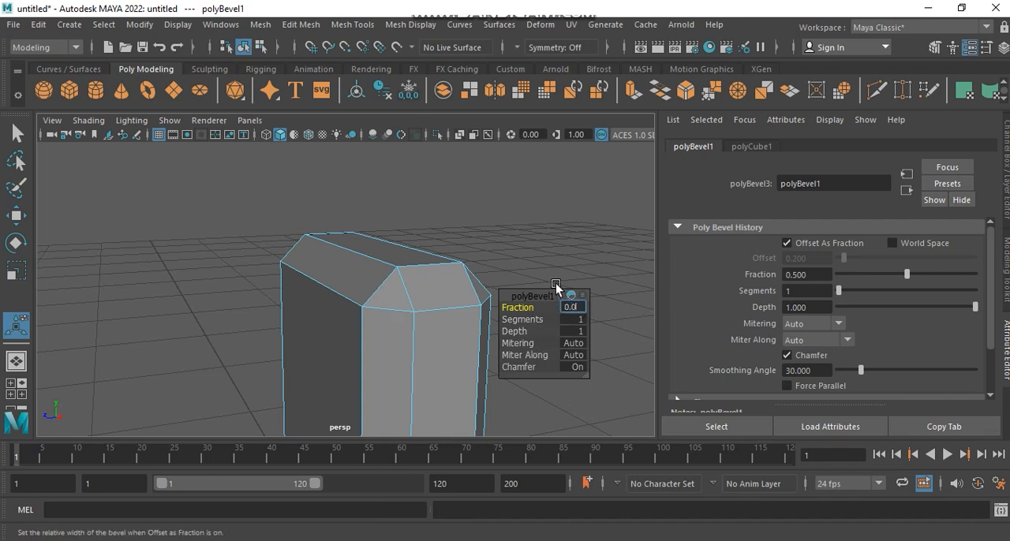
type("3")
key("Return")
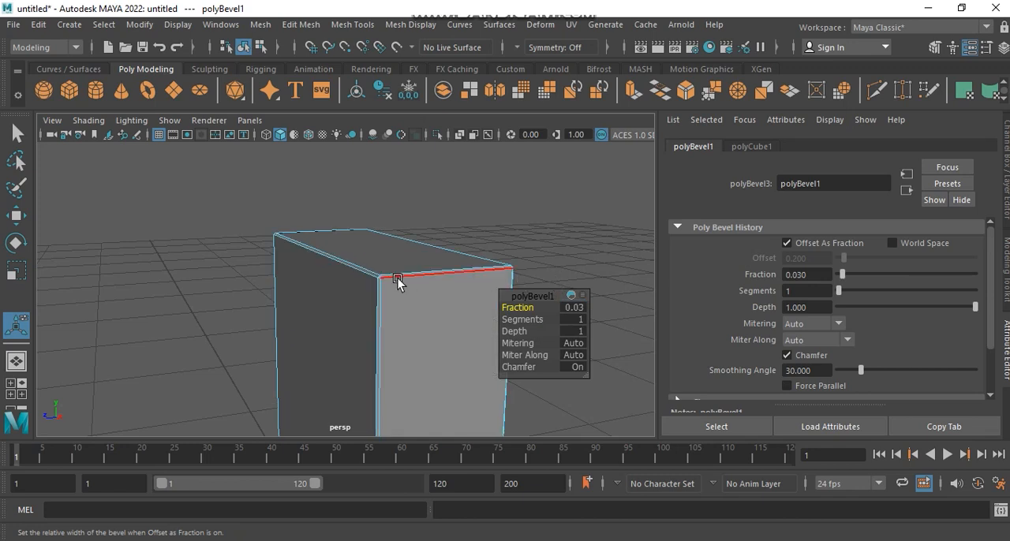
left_click(578, 319)
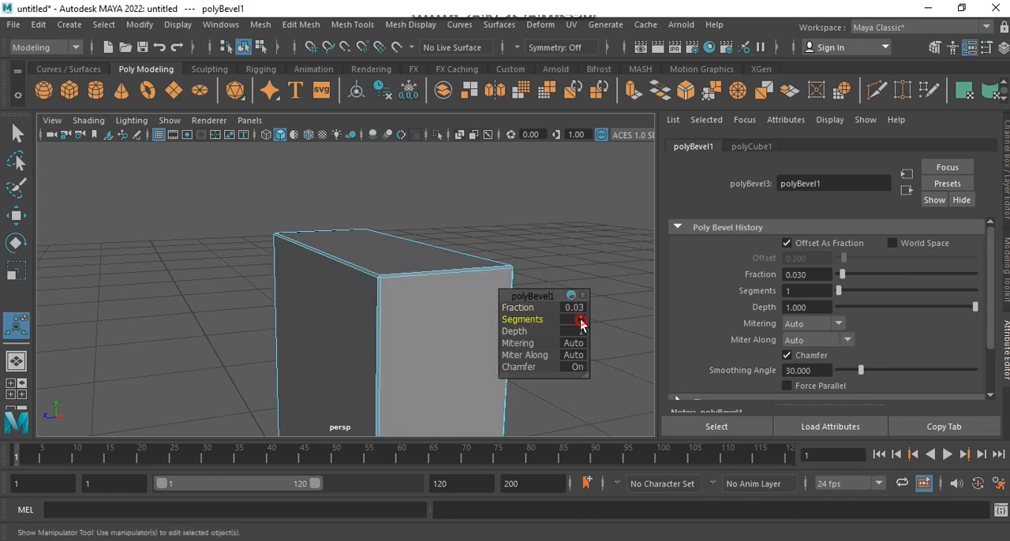
key("Return")
Step: Examine the bevelled edges, return to object mode and select the whole box
right_click_drag(381, 300, 473, 125)
left_click_drag(510, 178, 377, 266, "alt")
middle_click_drag(376, 266, 407, 300, "alt")
left_click_drag(407, 299, 364, 302, "alt")
middle_click_drag(381, 304, 382, 324, "alt")
mouse_move(382, 324)
left_mouse_down("alt")
mouse_move(396, 299)
mouse_move(399, 317)
left_mouse_up("alt")
left_click(388, 274)
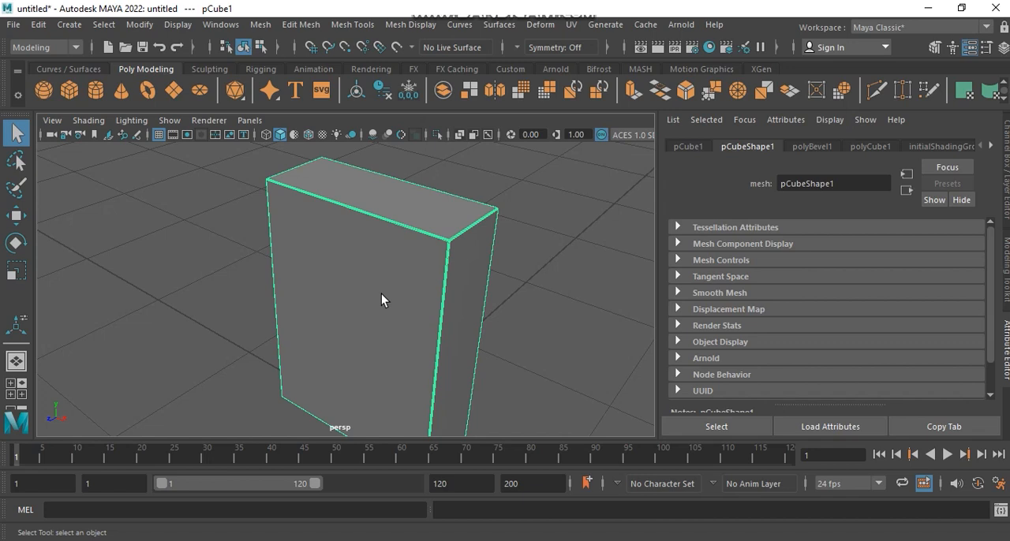
left_click_drag(381, 293, 400, 316, "alt")
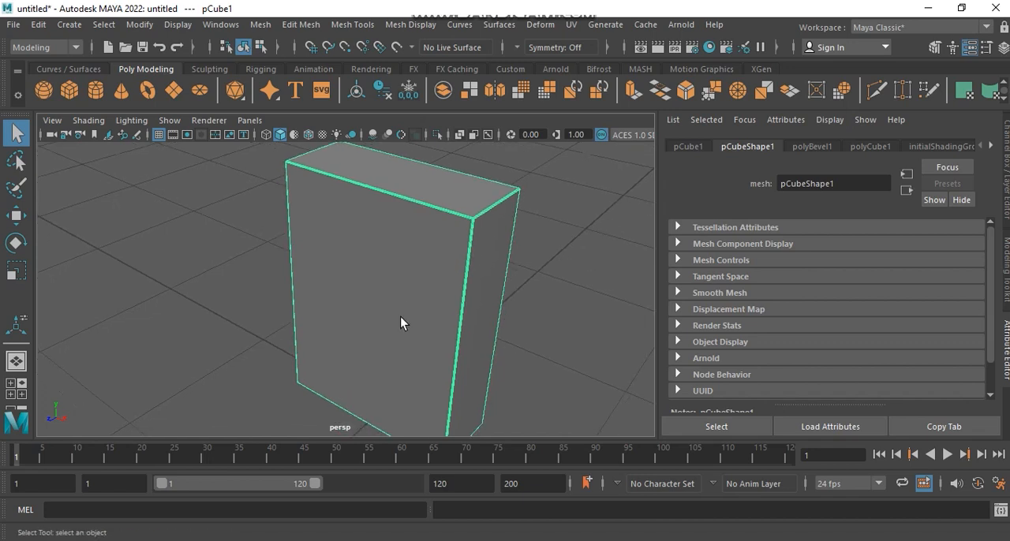
right_click_drag(411, 263, 415, 162, "shift")
Step: Use Insert Edge Loop to add three horizontal edge loops, roughly evenly spaced along the box's height
left_click(354, 22)
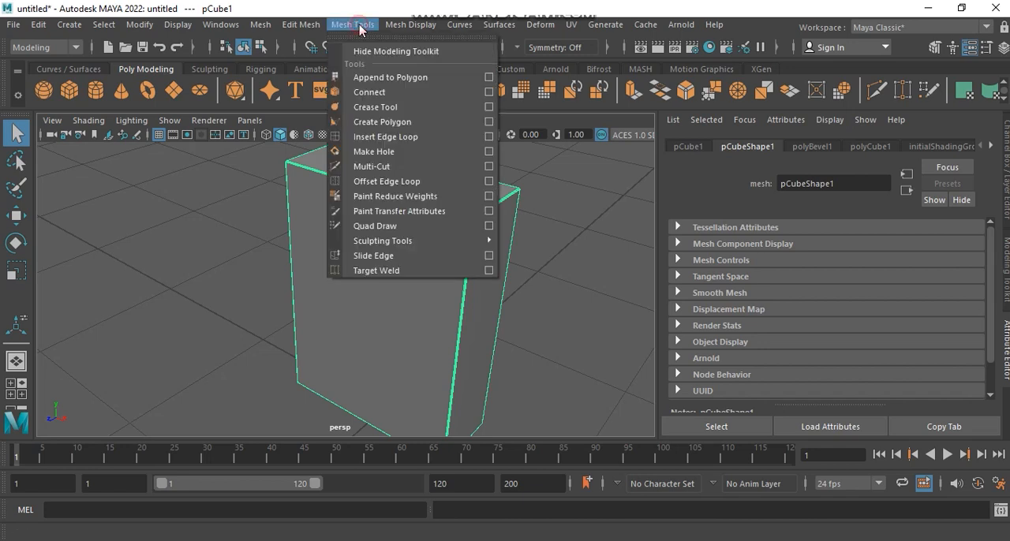
left_click(385, 136)
left_click_drag(462, 295, 457, 314, "alt")
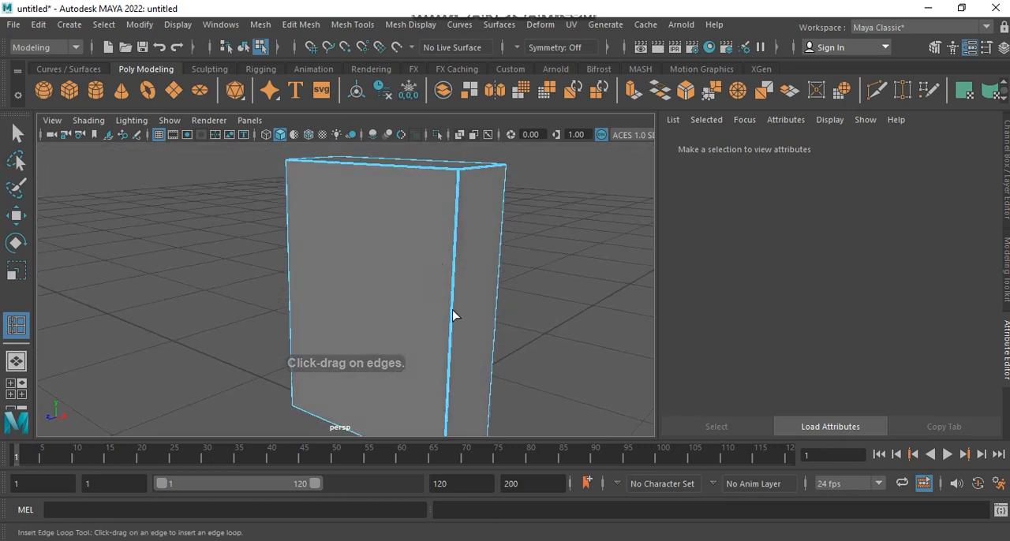
left_click(452, 314)
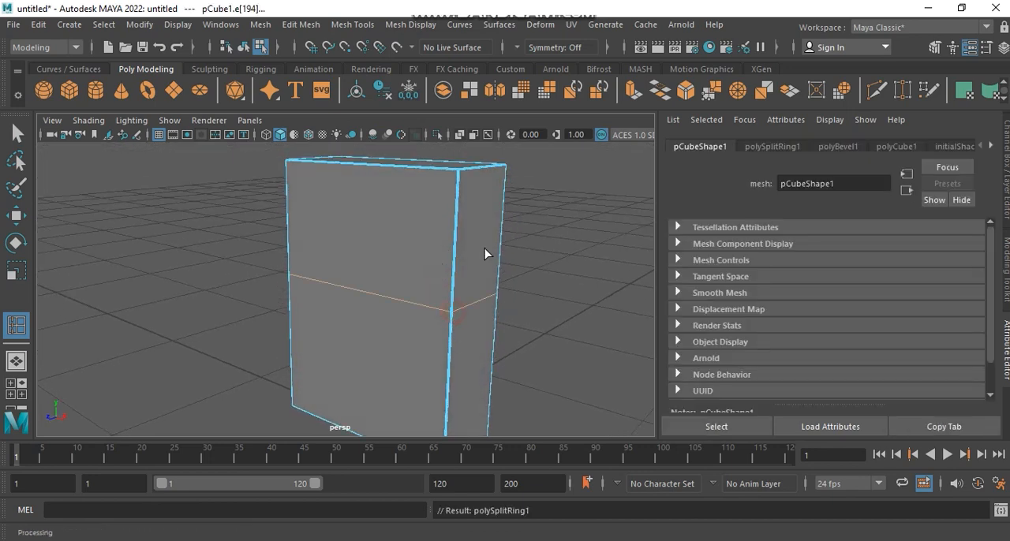
left_click(456, 234)
left_click(449, 401)
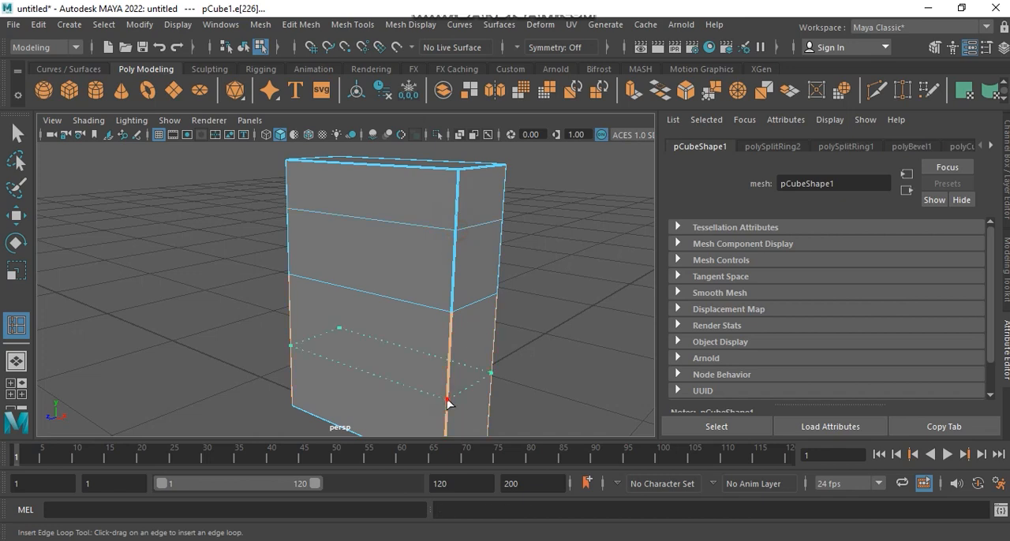
Step: Insert three vertical edge loops across the box's width, one near the middle and one on each side of it
left_click_drag(361, 284, 447, 302, "alt")
left_click(417, 184)
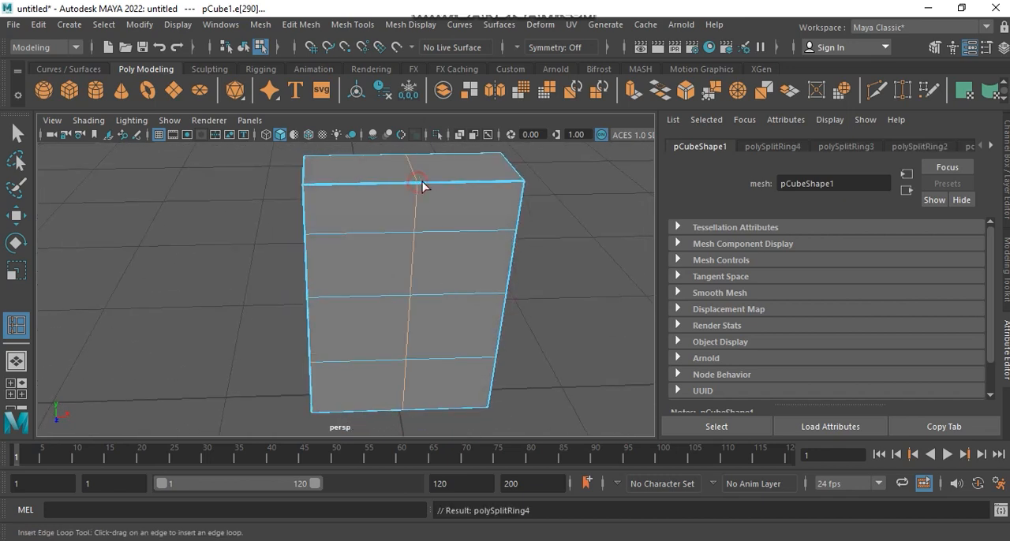
left_click(471, 182)
left_click(360, 184)
Step: Insert two edge loops along the narrow side to divide the box's depth into three parts
left_click_drag(297, 179, 433, 248, "alt")
left_click(356, 279)
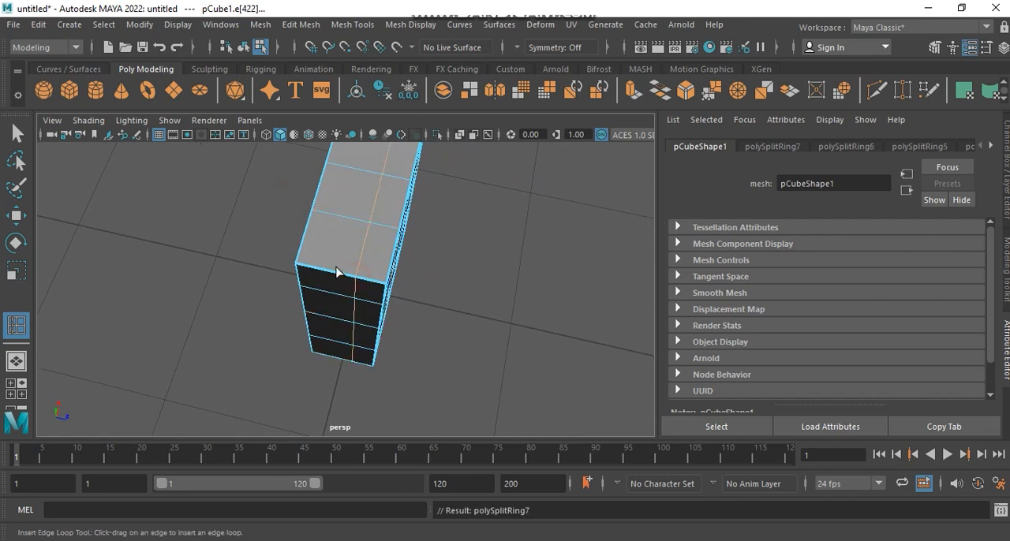
left_click(323, 272)
left_click_drag(323, 275, 328, 306, "alt")
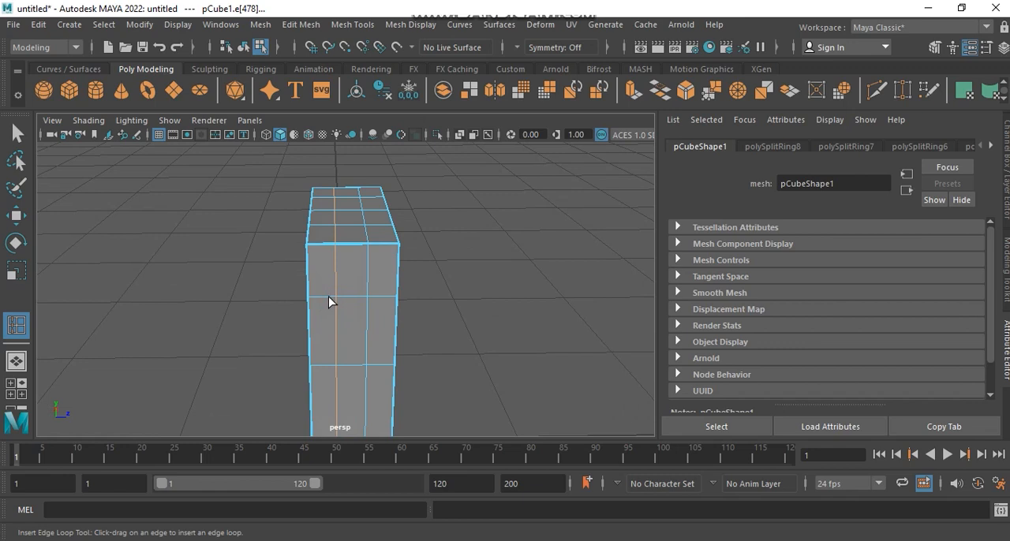
Step: Leave the edge loop tool for the Move tool and select the whole box in object mode
key("w")
right_click_drag(355, 237, 438, 112)
left_click(447, 170)
left_click_drag(417, 248, 370, 305, "alt")
left_click(381, 280)
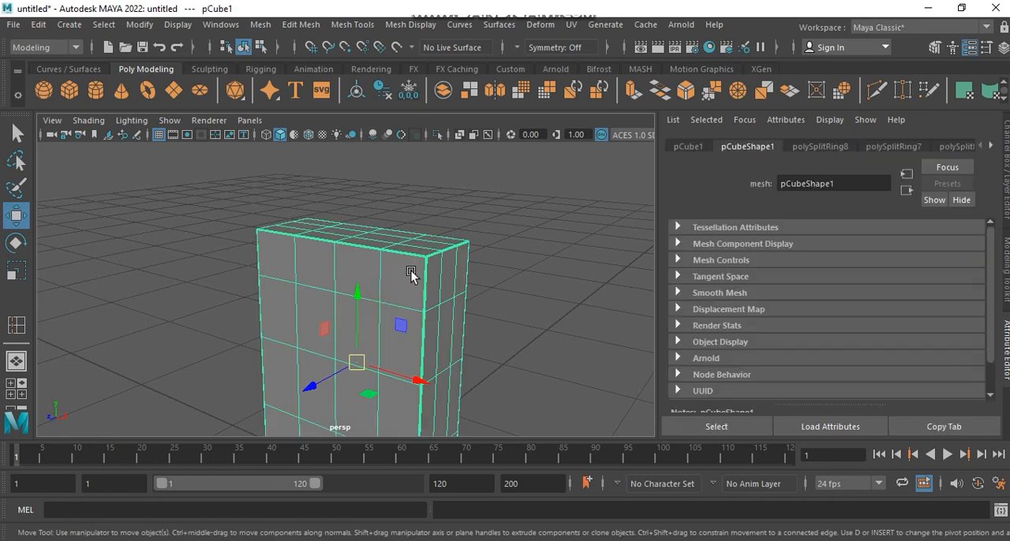
Step: Display the box in smooth mesh preview and examine its edges and faces
key("3")
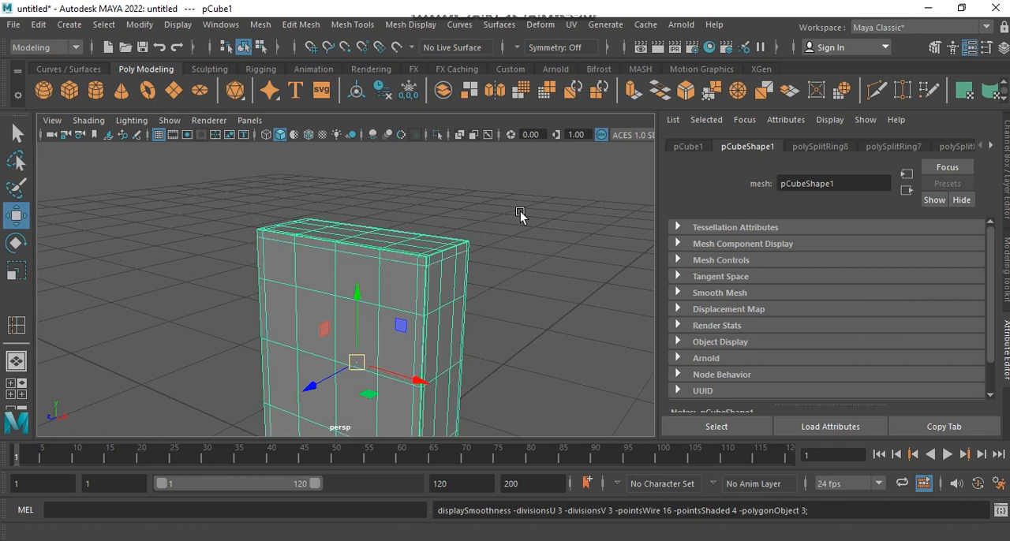
left_click(506, 219)
left_click_drag(504, 221, 342, 300, "alt")
left_click(548, 234)
middle_click_drag(342, 300, 344, 290, "alt")
left_click_drag(344, 290, 387, 282, "alt")
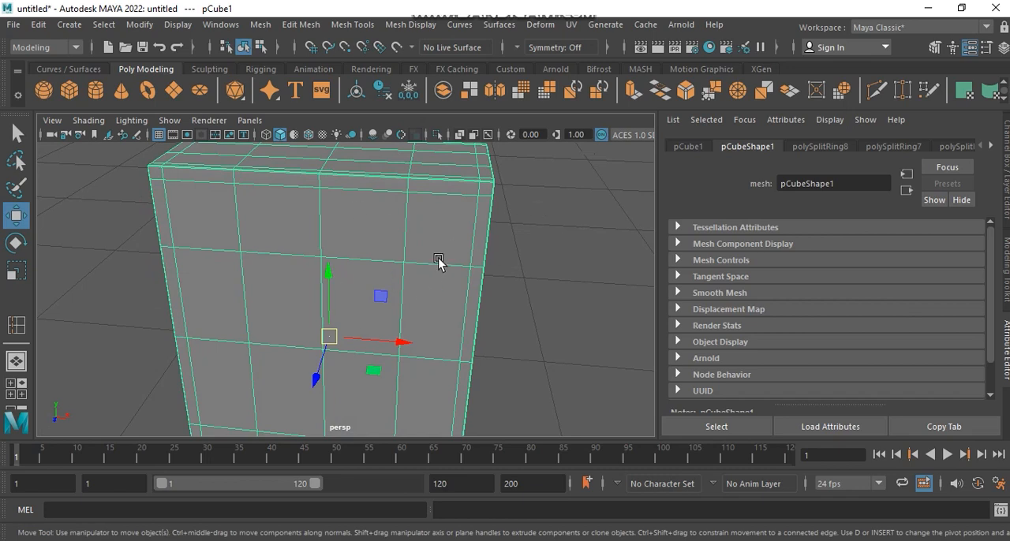
Step: Assign a Blinn material to the box and connect a File texture to the material's color
left_click_drag(441, 239, 368, 218, "alt")
right_click(374, 226)
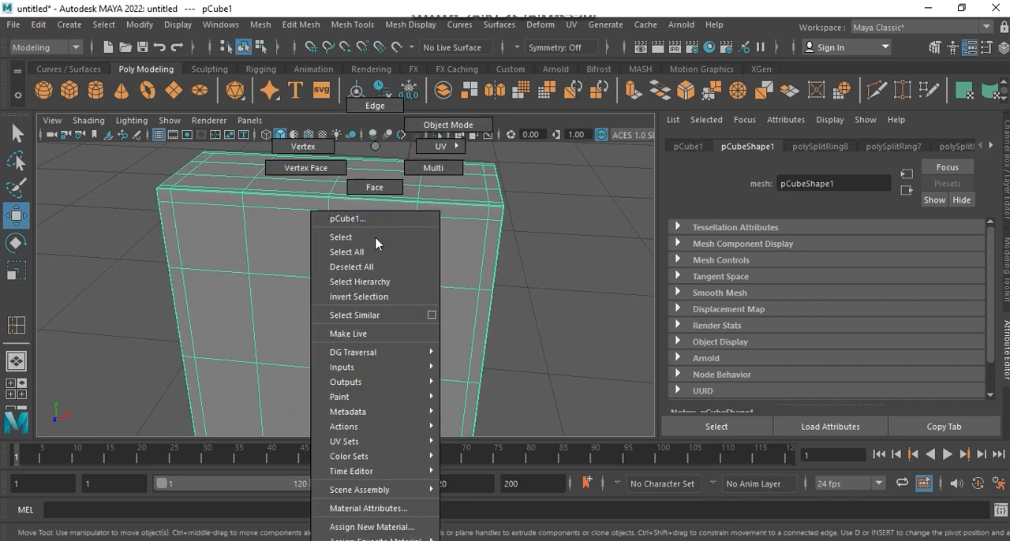
mouse_move(370, 538)
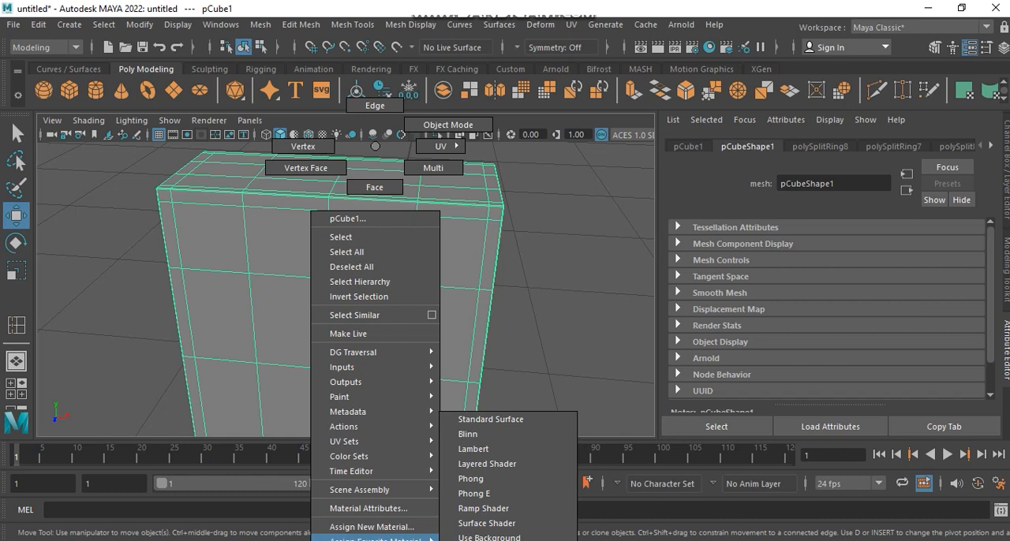
left_click(490, 436)
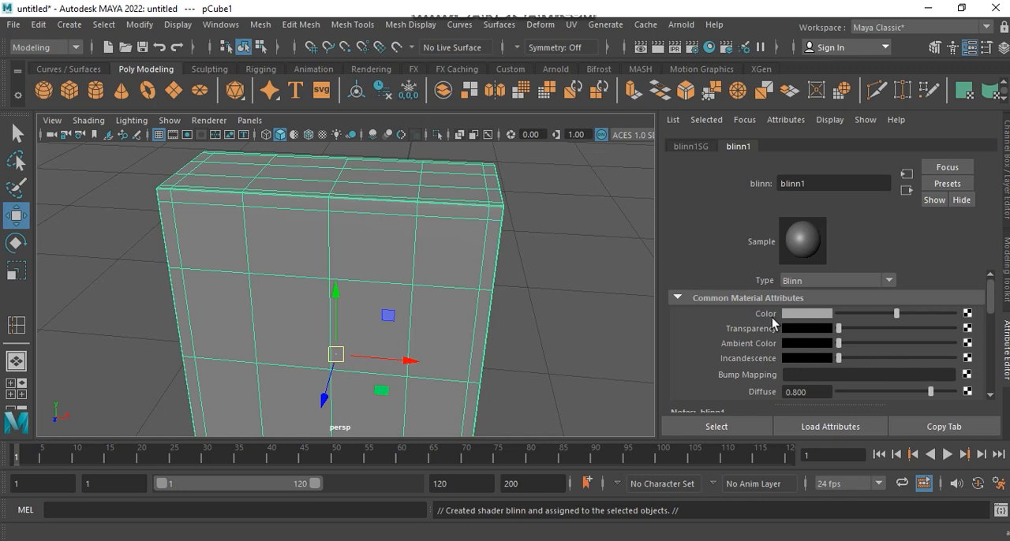
left_click(967, 314)
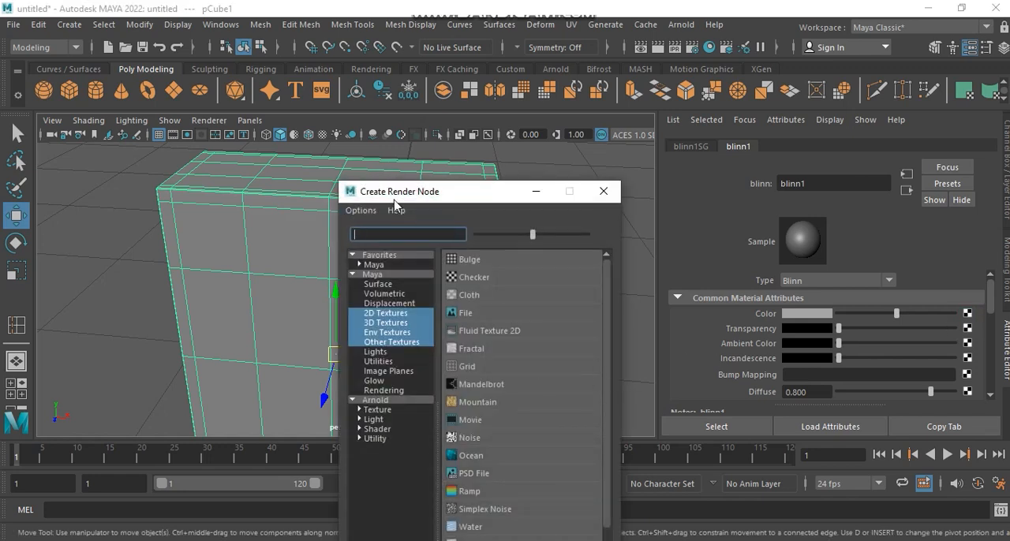
left_click(470, 313)
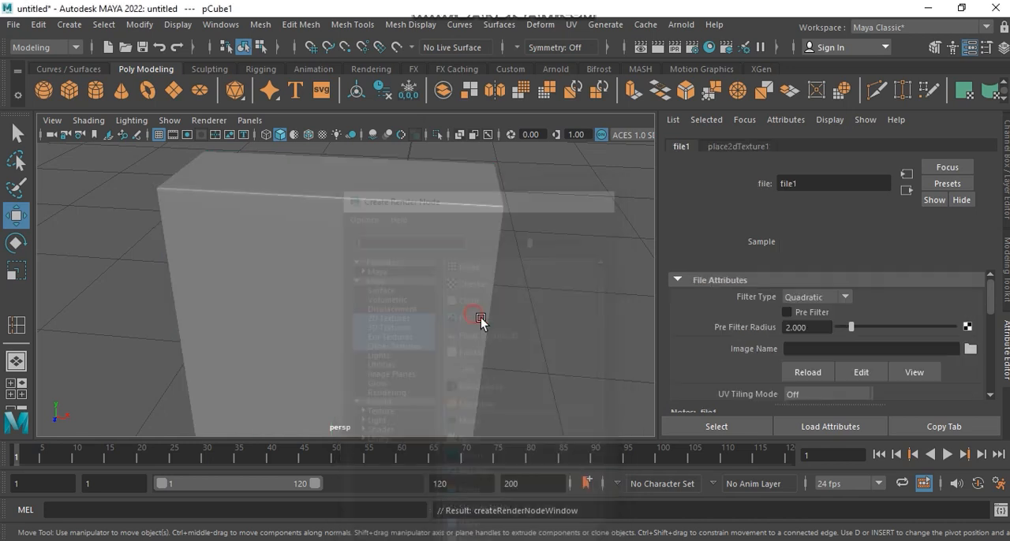
Step: Load AllBranTextureMap.jpg from the D: drive as the file texture's image
left_click(970, 350)
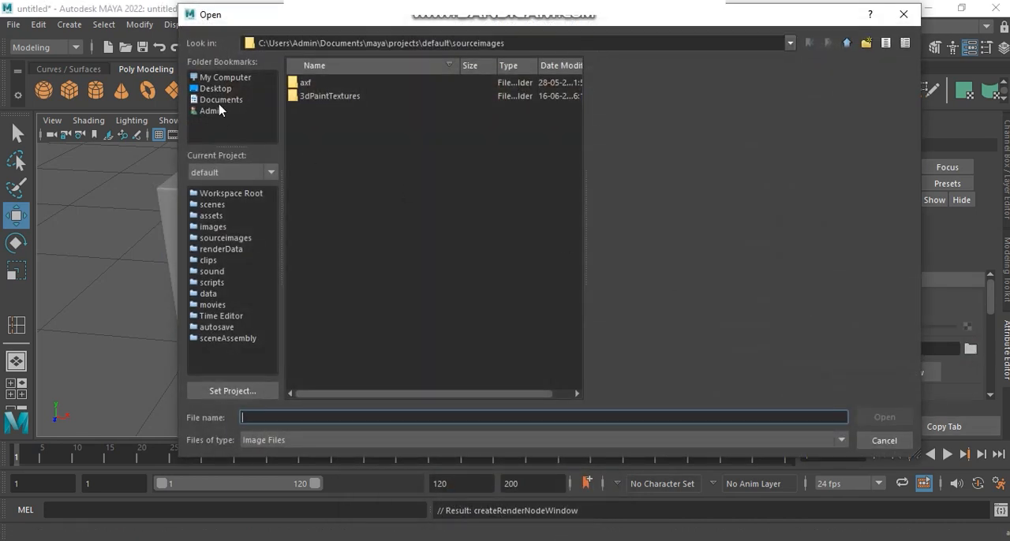
left_click(220, 78)
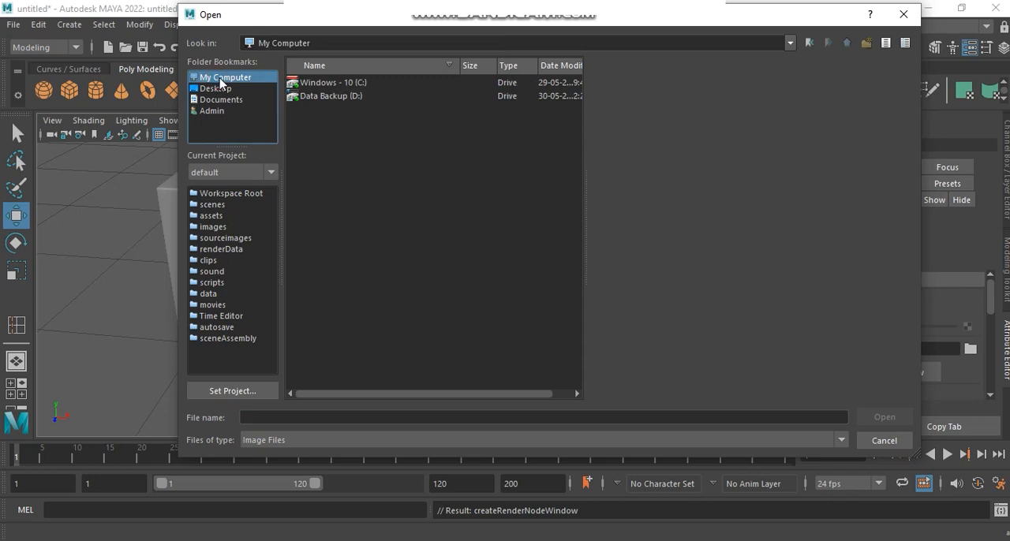
double_click(324, 96)
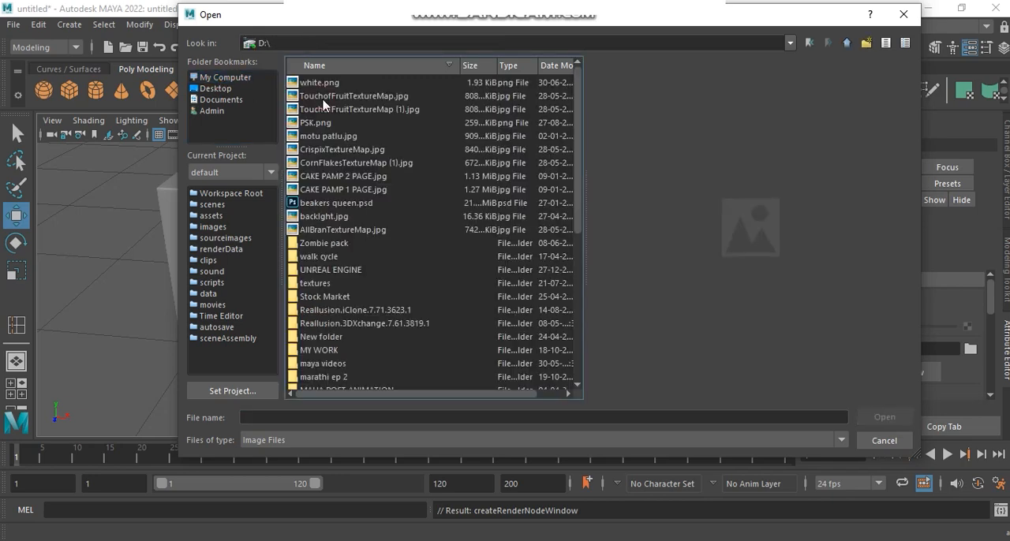
left_click(331, 231)
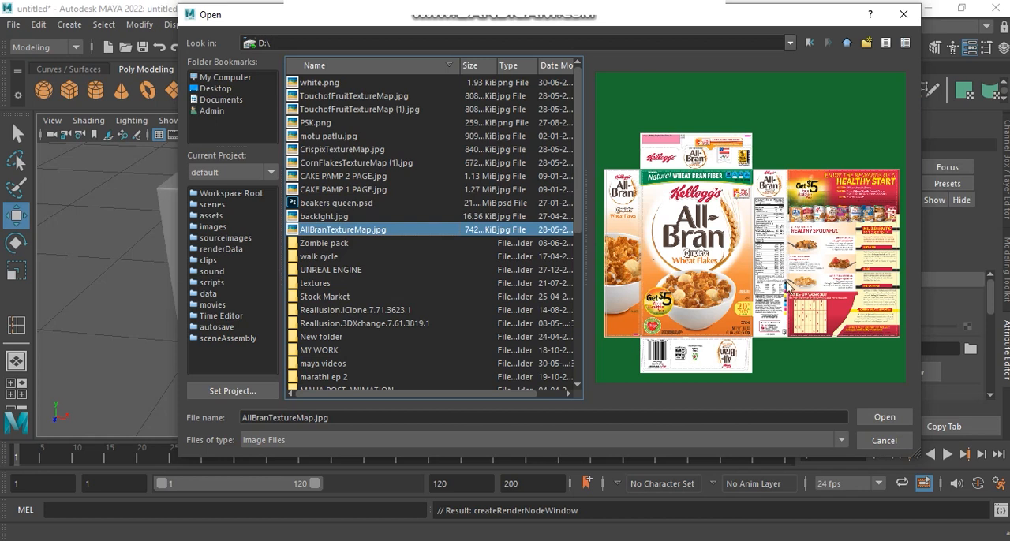
left_click(881, 420)
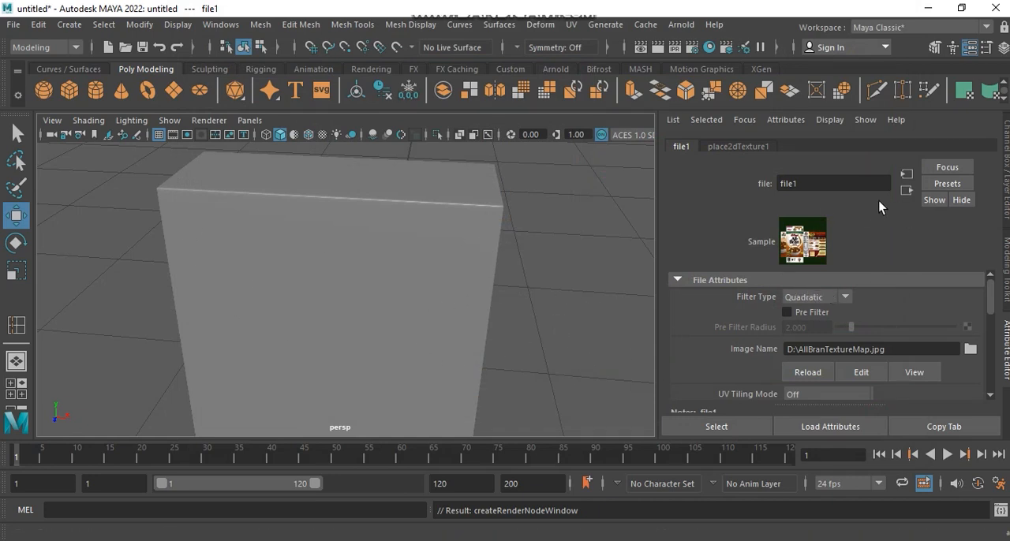
Step: Turn on textured display in the viewport and examine how the packaging image falls on the box's sides
left_click(323, 135)
right_click_drag(575, 265, 470, 270, "alt")
left_click_drag(470, 270, 257, 271, "alt")
right_click_drag(257, 271, 385, 251, "alt")
left_click_drag(385, 251, 358, 234, "alt")
middle_click_drag(359, 233, 401, 237, "alt")
left_click_drag(402, 236, 348, 238, "alt")
middle_click_drag(387, 247, 399, 248, "alt")
Step: Select the box and open the UV Editor, moving the UV Toolkit clear of the UV layout
left_click(384, 215)
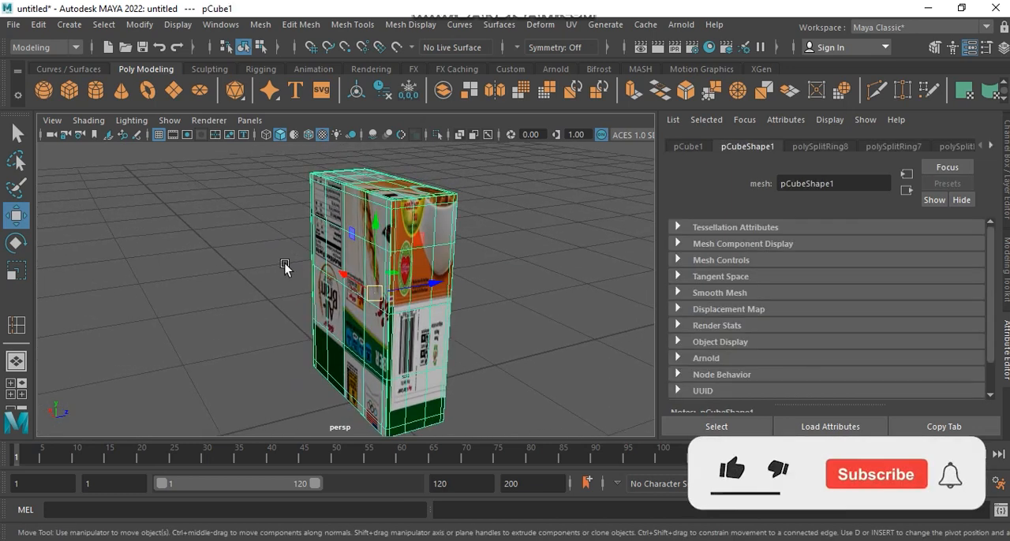
middle_click_drag(284, 263, 316, 221, "alt")
left_click_drag(376, 249, 489, 320, "alt")
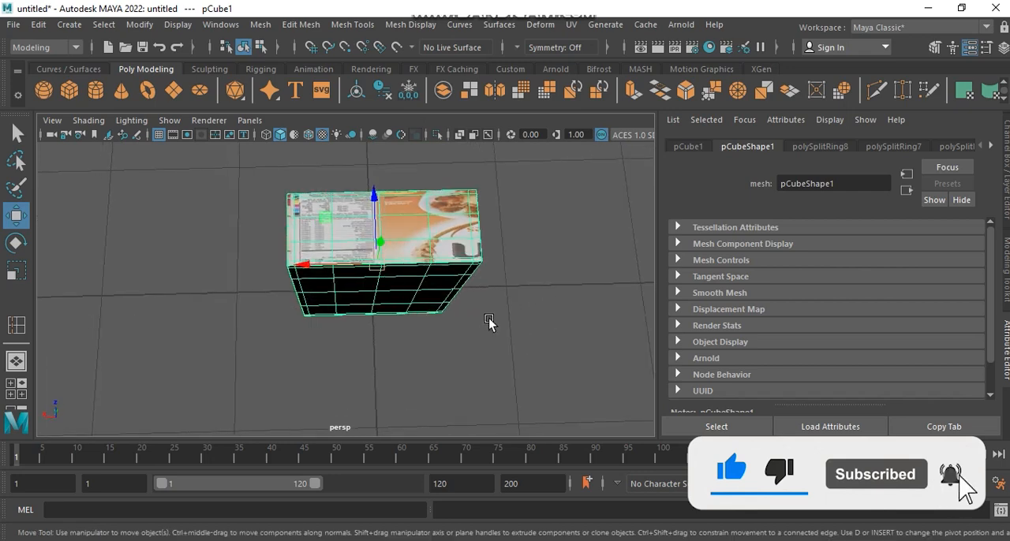
left_click_drag(382, 249, 379, 296, "alt")
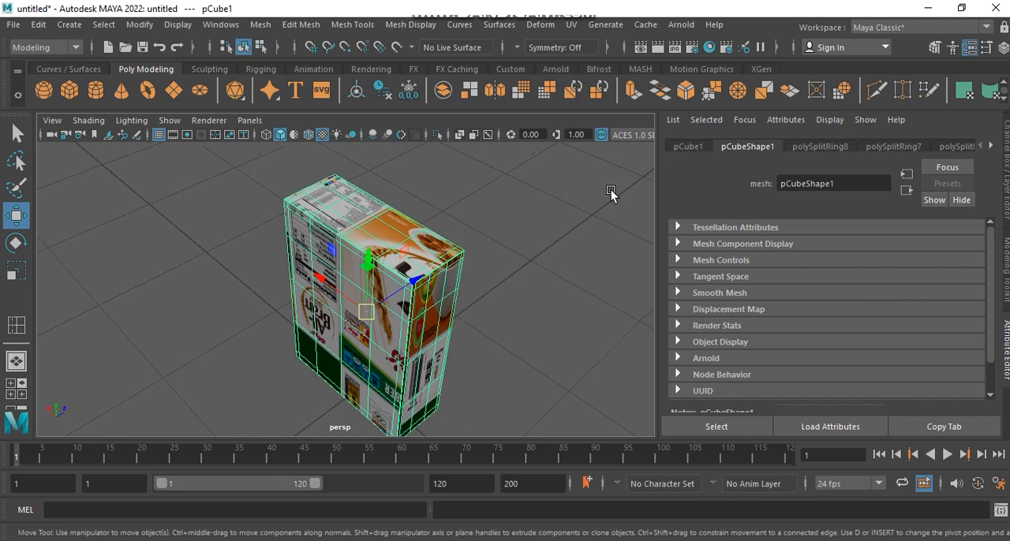
left_click(571, 25)
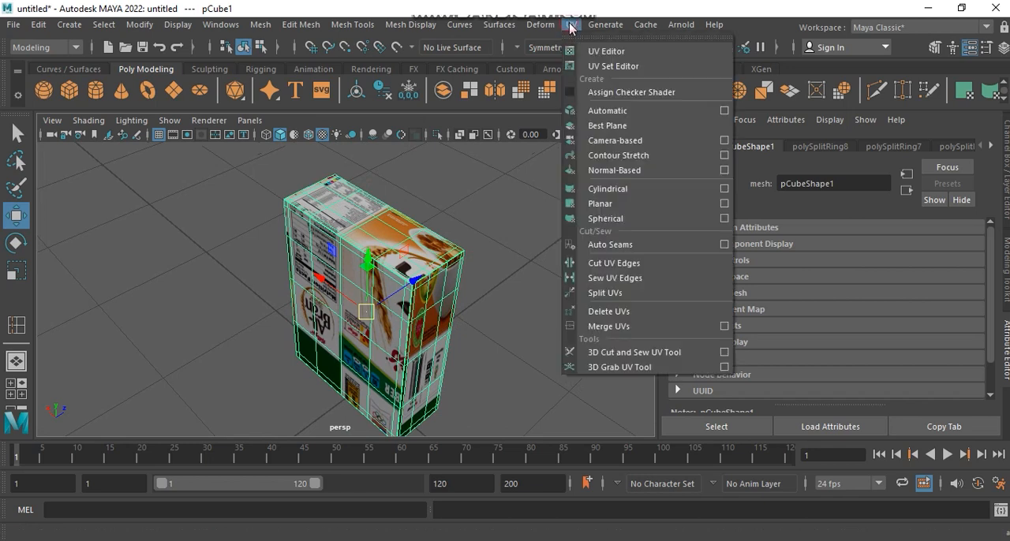
left_click(607, 51)
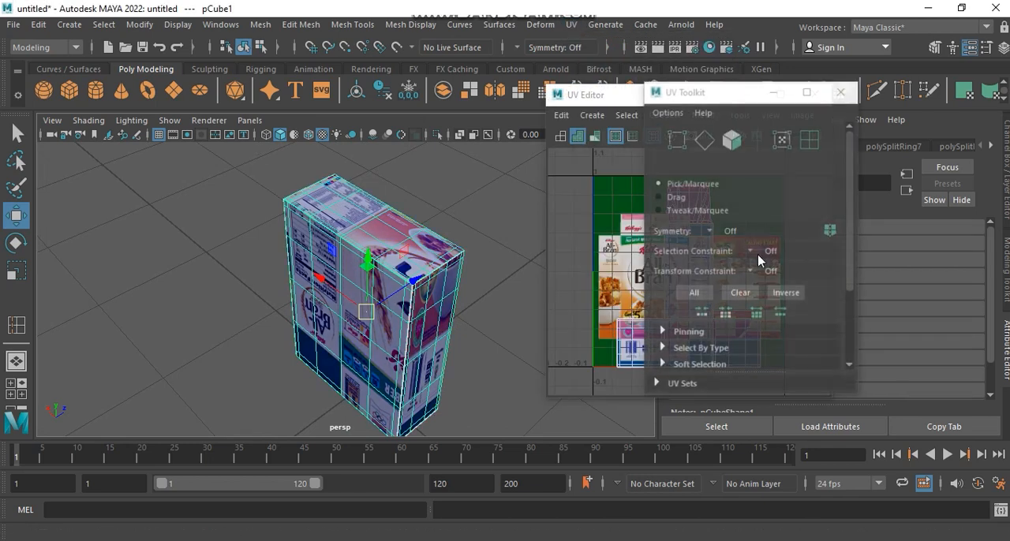
left_click_drag(732, 96, 893, 82)
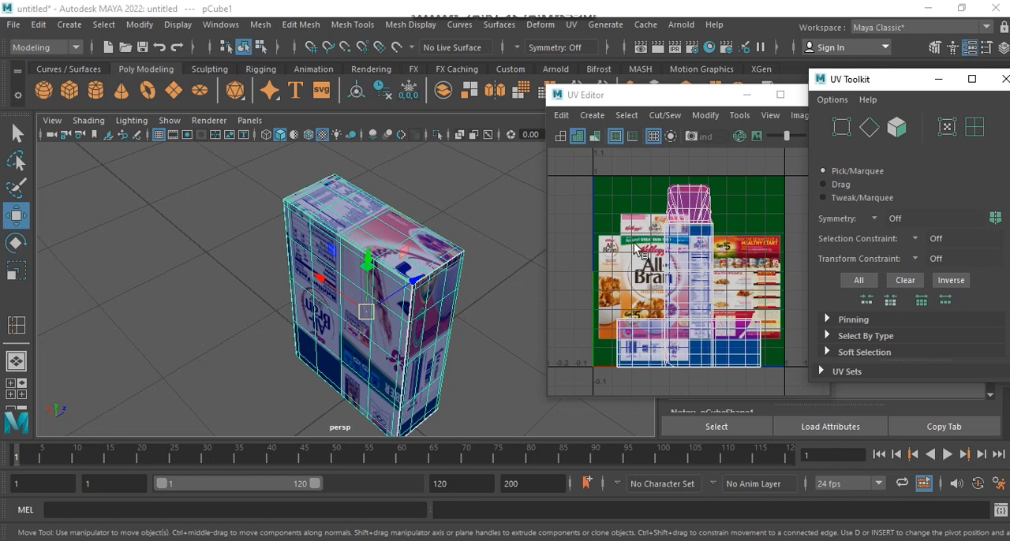
Step: Select all of the box's faces in the UV Editor and apply Automatic UV mapping to them
right_click(688, 249)
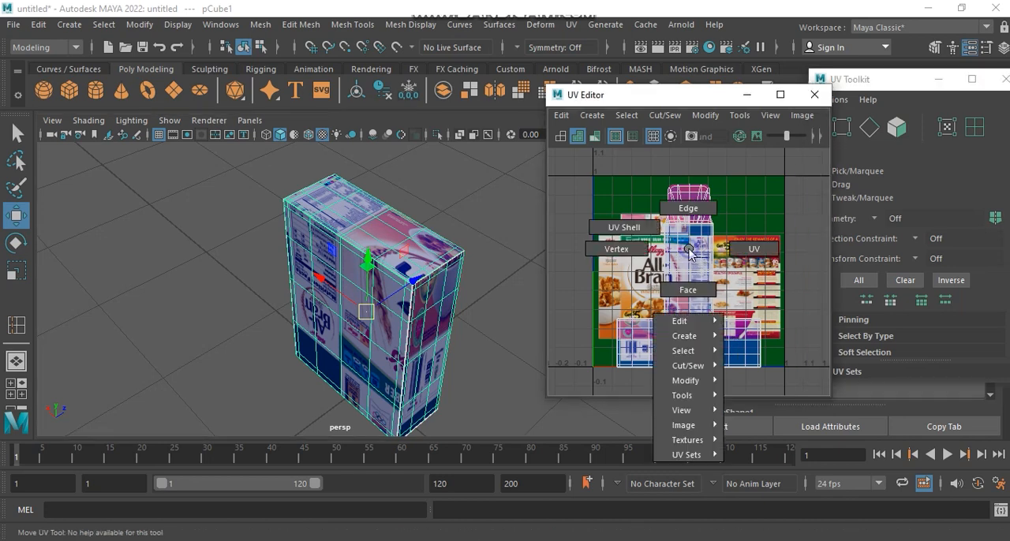
left_click(688, 289)
left_click_drag(587, 175, 790, 359)
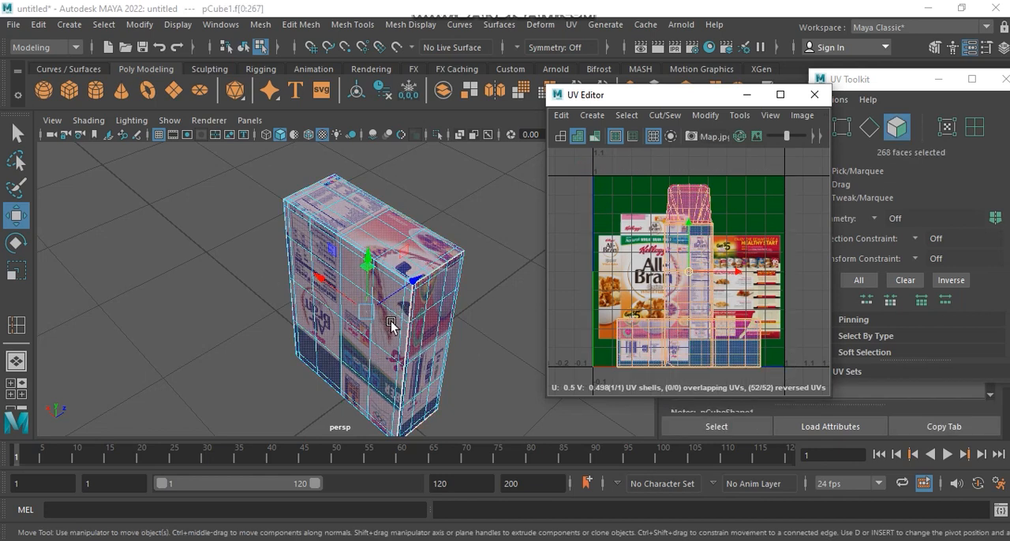
left_click(571, 25)
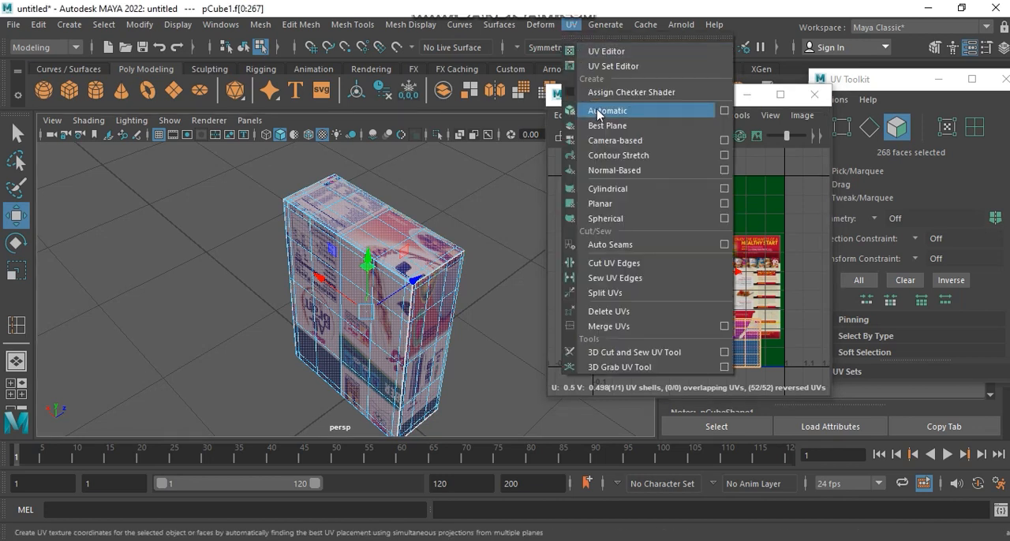
left_click(655, 111)
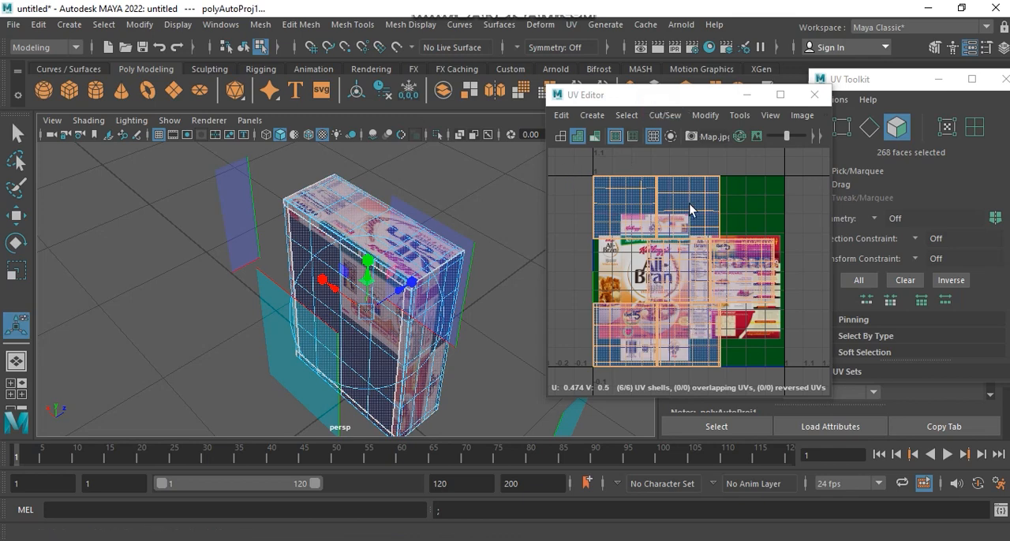
left_click_drag(415, 268, 237, 234, "alt")
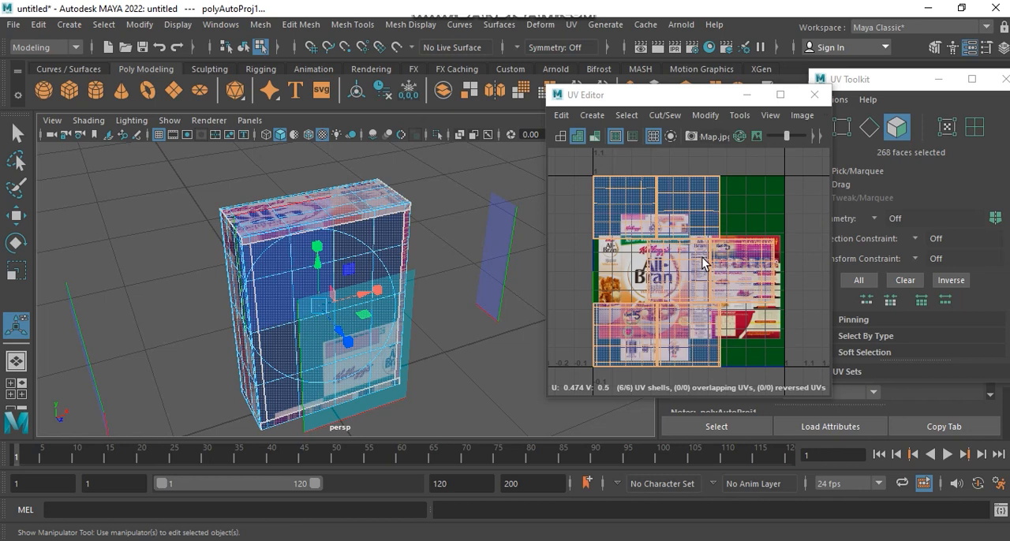
Step: Select all UVs of the box and move the shells off the packaging image to the empty area above left of it
scroll(702, 260, "down", 2)
right_click_drag(667, 252, 769, 245)
left_click_drag(780, 179, 572, 345)
middle_click_drag(694, 282, 710, 295, "alt")
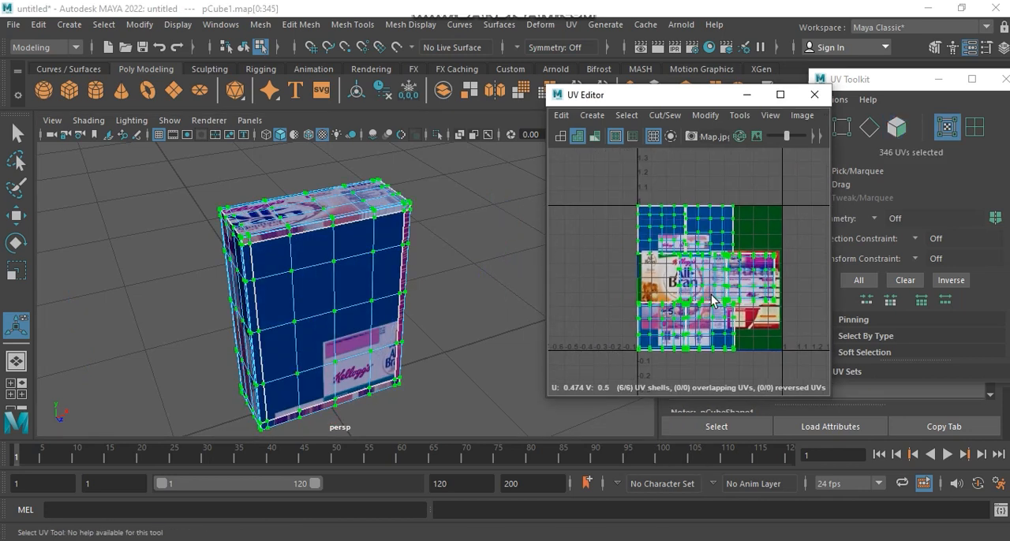
key("w")
left_click_drag(704, 281, 591, 176)
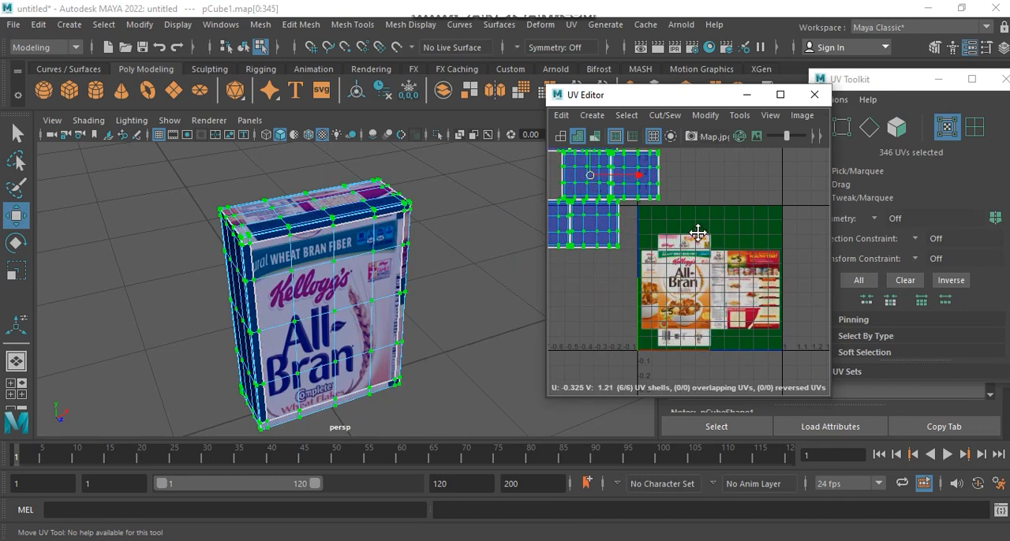
middle_click_drag(690, 227, 721, 256, "alt")
middle_click_drag(385, 284, 392, 323, "alt")
middle_click_drag(776, 213, 763, 215, "alt")
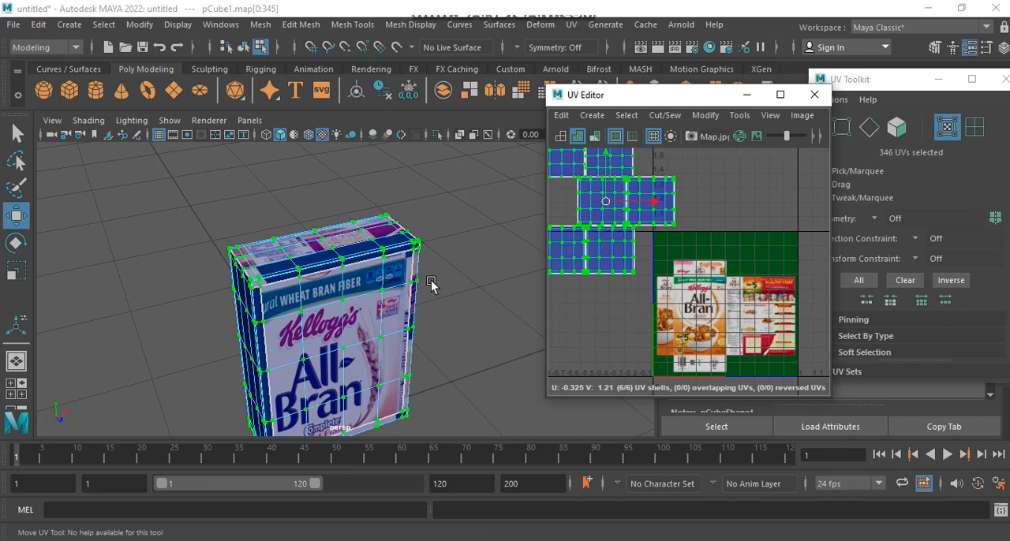
Step: Return the box to face selection and frame it in the top view
left_click(437, 230)
left_click_drag(139, 257, 50, 223, "alt")
middle_click_drag(298, 238, 298, 235, "alt")
left_click_drag(298, 238, 307, 286, "alt")
left_click(307, 285)
right_click_drag(307, 285, 304, 186)
left_click(308, 229)
key("space")
key("space")
scroll(332, 289, "up", 5)
scroll(355, 288, "down", 7)
middle_click_drag(355, 289, 349, 313, "alt")
scroll(359, 244, "up", 6)
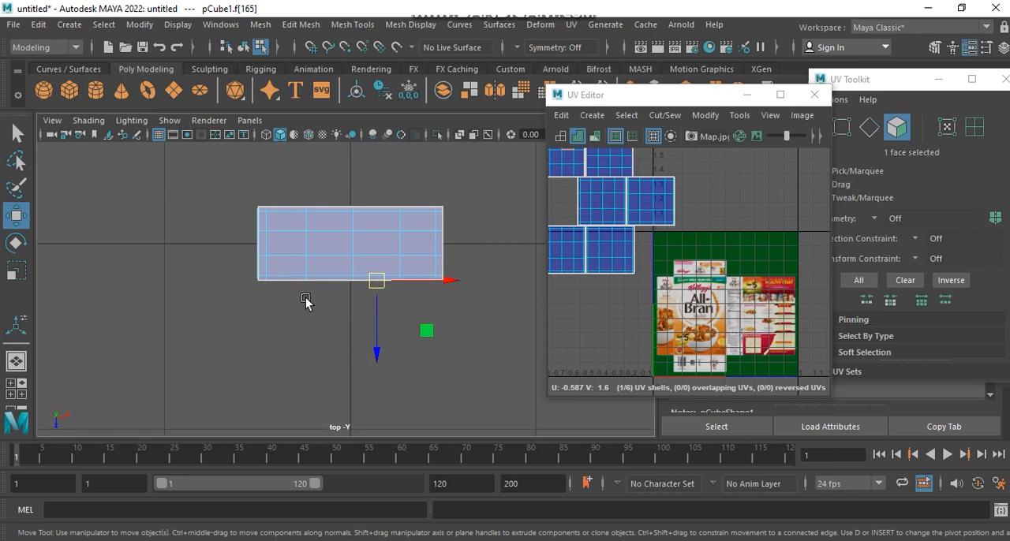
Step: Select only the faces of the box's front side and show them untextured in the perspective view
left_click_drag(221, 269, 469, 326)
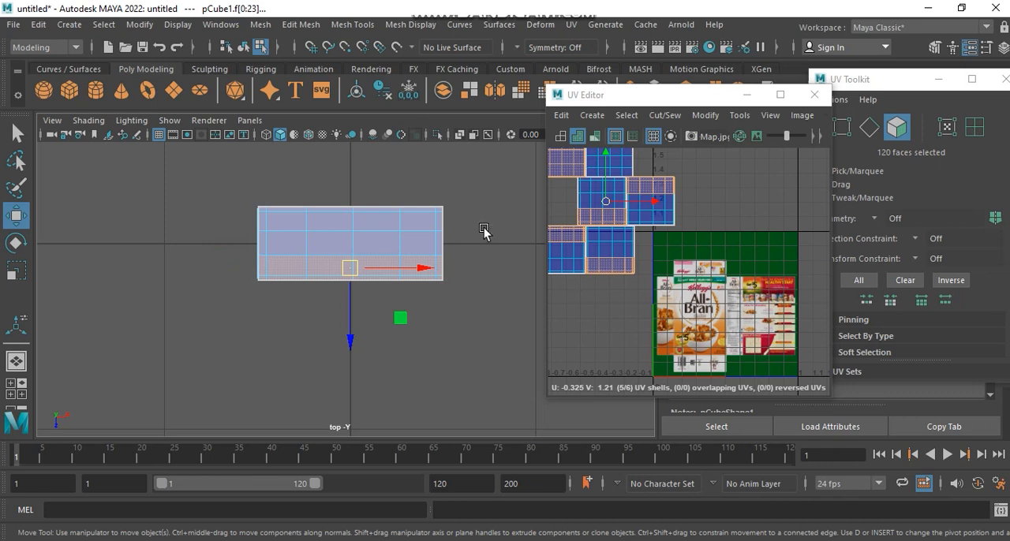
left_click_drag(483, 229, 187, 279)
left_click(392, 266)
key("space")
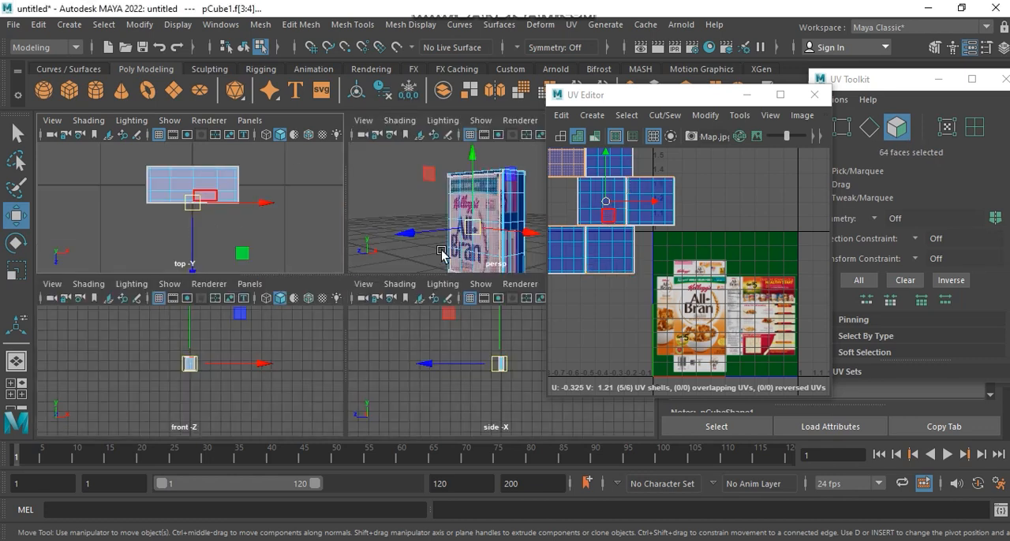
key("space")
left_click_drag(462, 244, 379, 203, "alt")
left_click(322, 135)
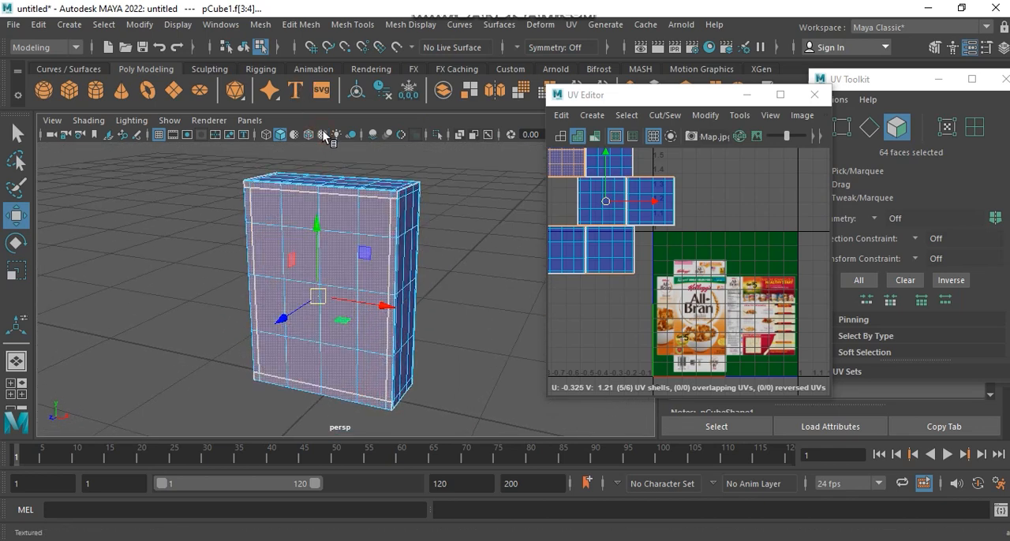
left_click_drag(362, 276, 338, 259, "alt")
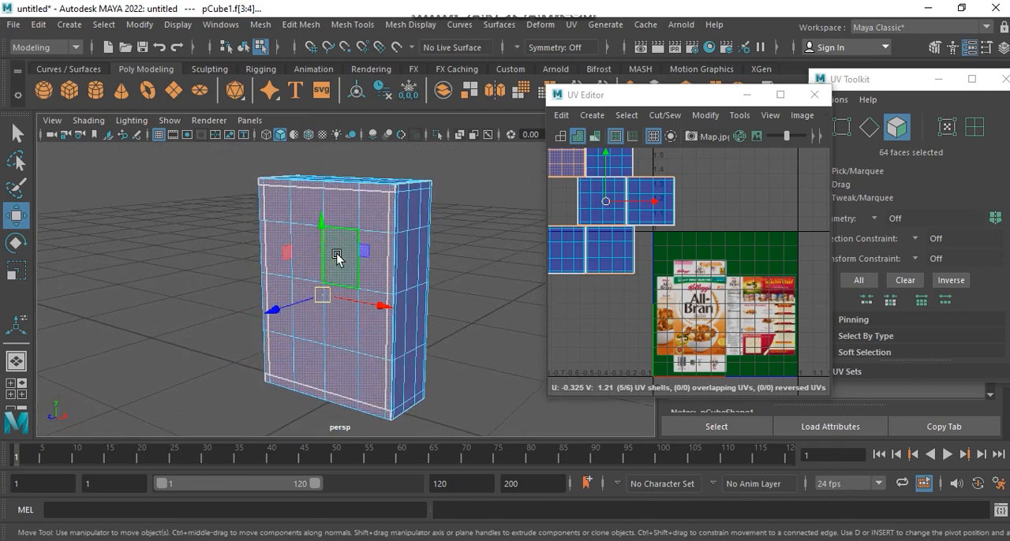
Step: Apply Planar mapping to the selected front faces, fitted to the bounding box and projected from the Z axis
left_click(571, 25)
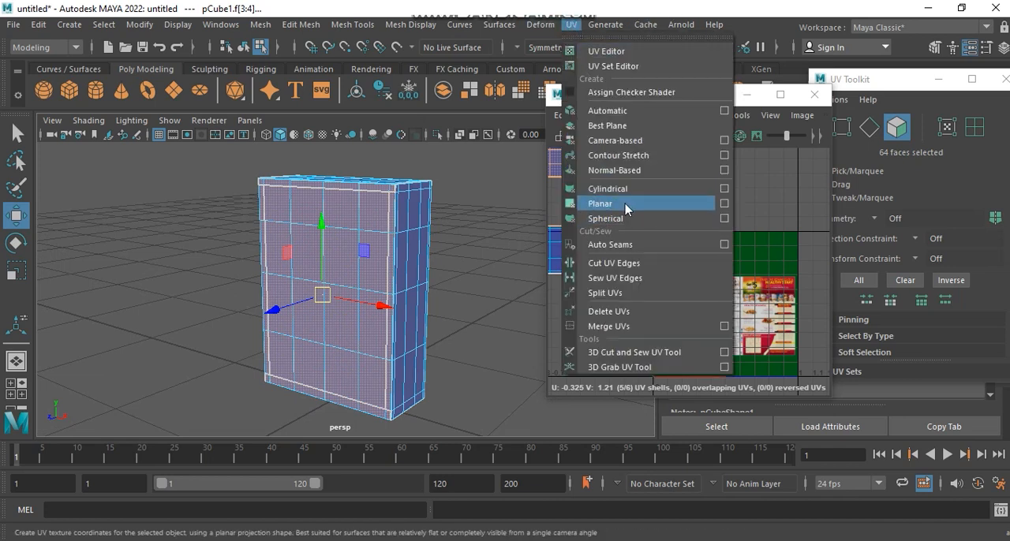
left_click(725, 204)
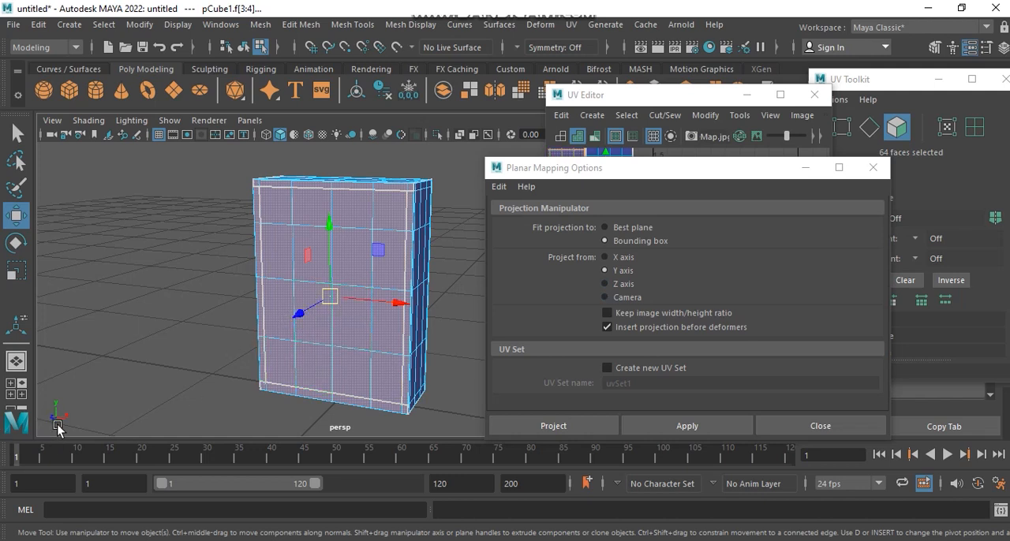
left_click(632, 284)
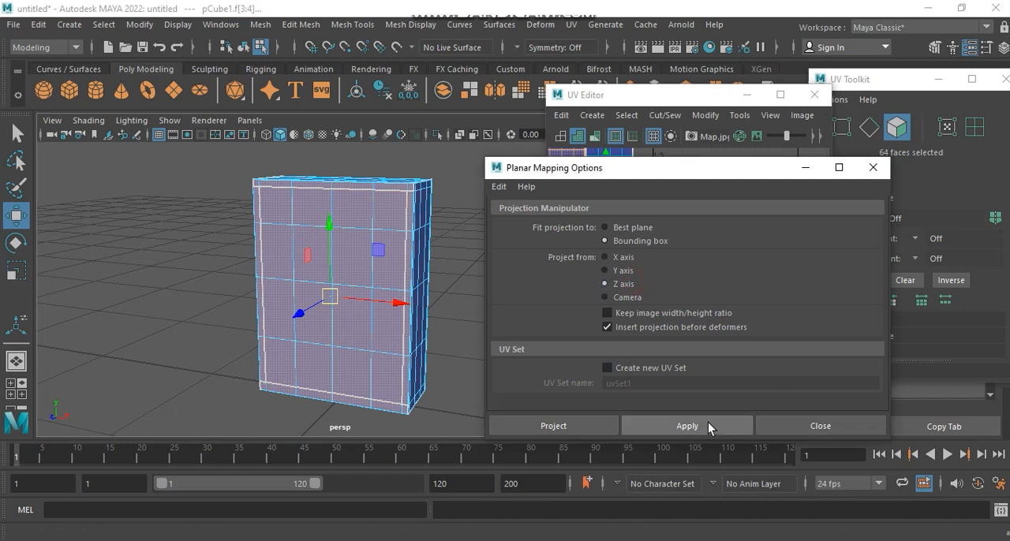
left_click(730, 424)
left_click(814, 425)
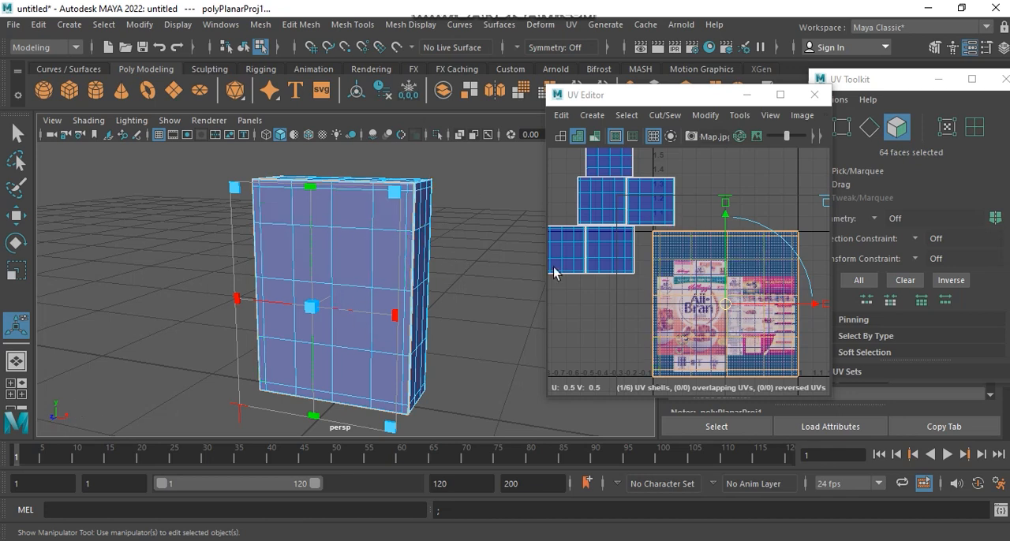
Step: Scale down the front shell, place it over the image's All-Bran front panel, and turn textured display back on
middle_click_drag(735, 247, 705, 236, "alt")
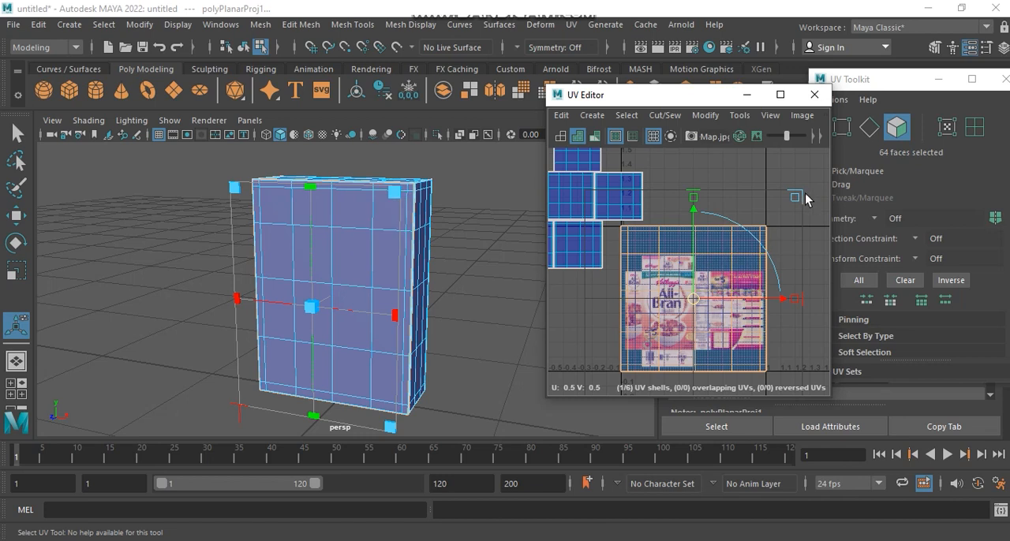
left_click_drag(791, 199, 730, 252)
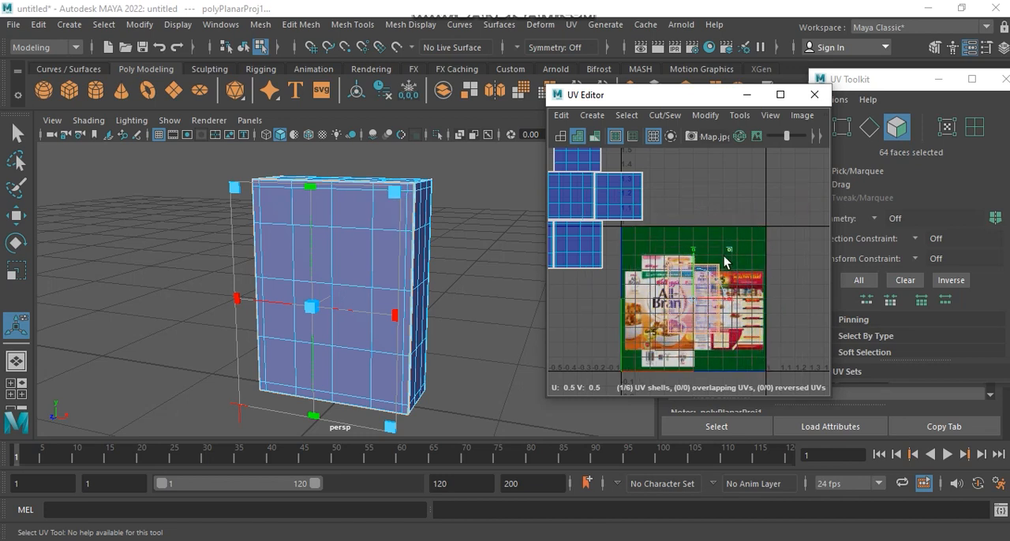
left_click_drag(668, 307, 668, 307)
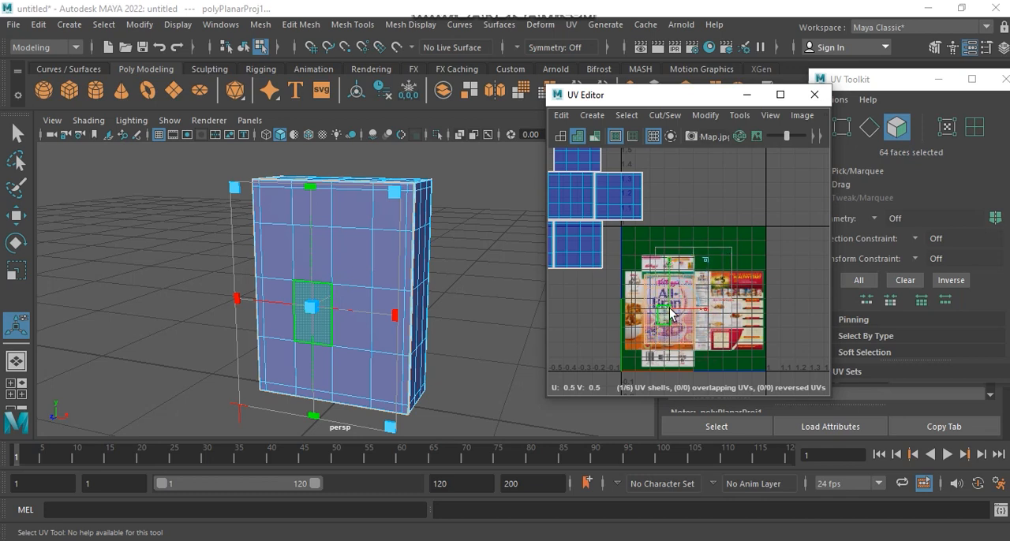
left_click(321, 135)
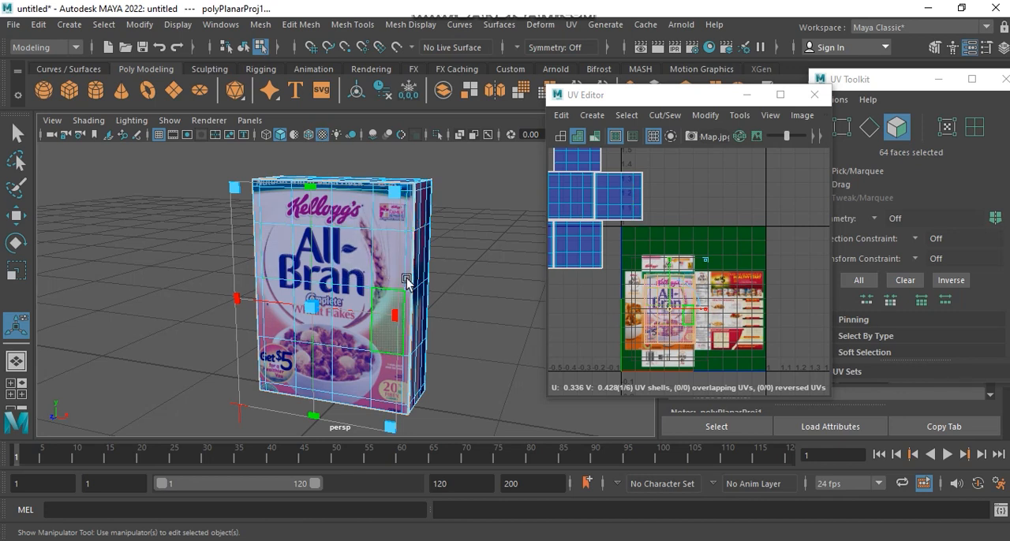
Step: Fine-tune the front shell's position and size so it closely matches the All-Bran front panel of the image
scroll(694, 302, "up", 4)
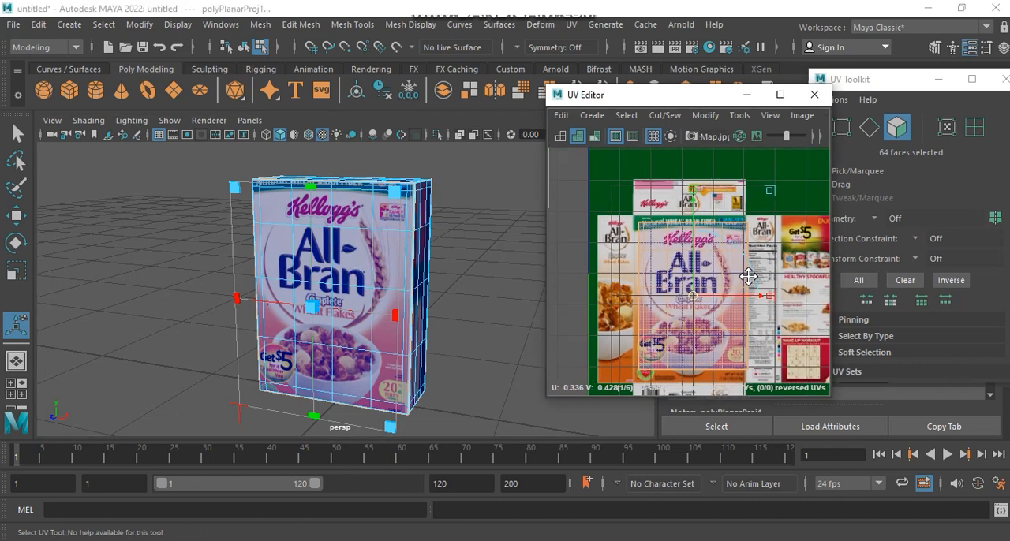
left_click_drag(674, 310, 668, 314)
middle_click_drag(752, 281, 758, 304, "alt")
left_click_drag(781, 174, 783, 160)
middle_click_drag(757, 245, 755, 137, "alt")
middle_click_drag(732, 261, 725, 289, "alt")
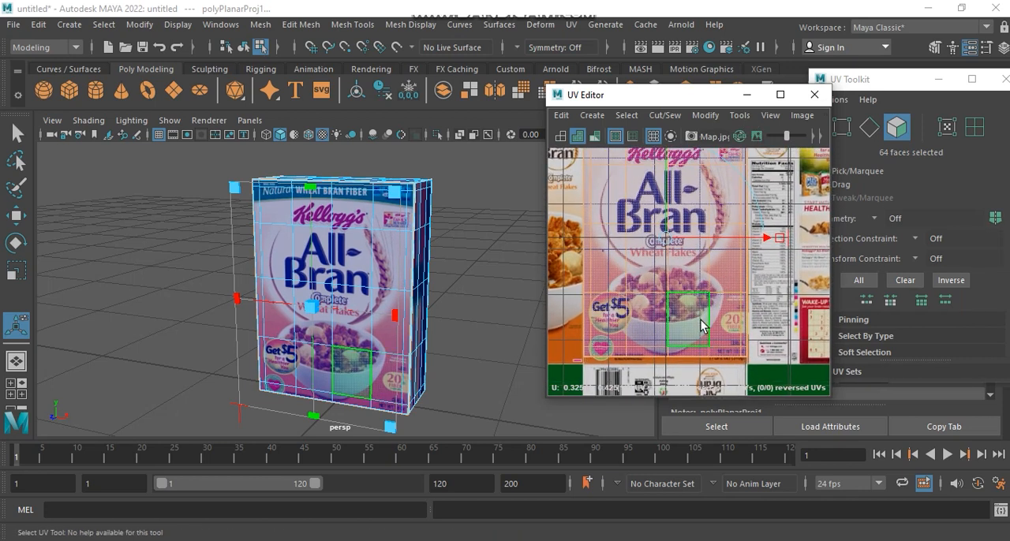
Step: Select the front shell's bottom row of UVs and move it down to the lower edge of the front panel
right_click(701, 321)
left_click(754, 321)
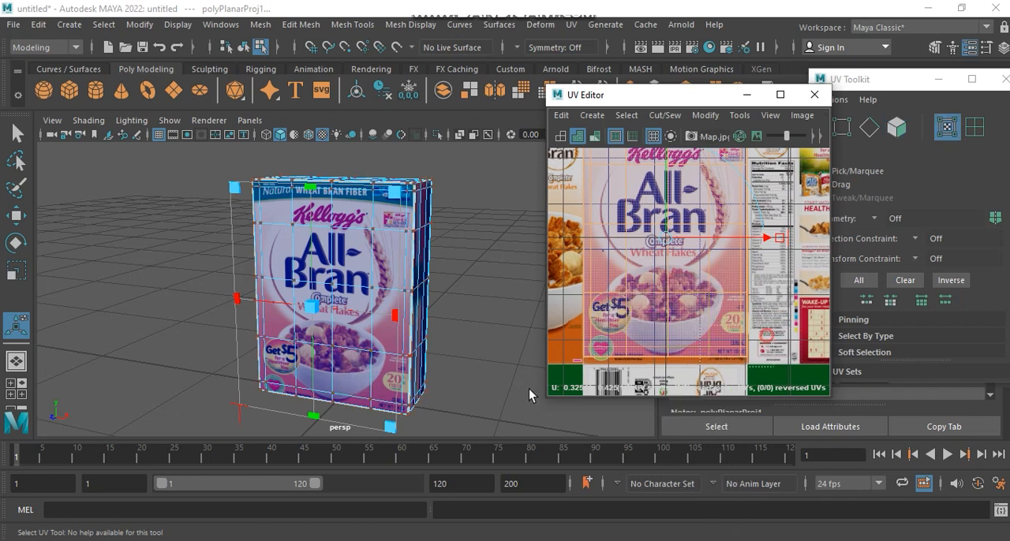
left_click_drag(530, 388, 509, 384)
key("w")
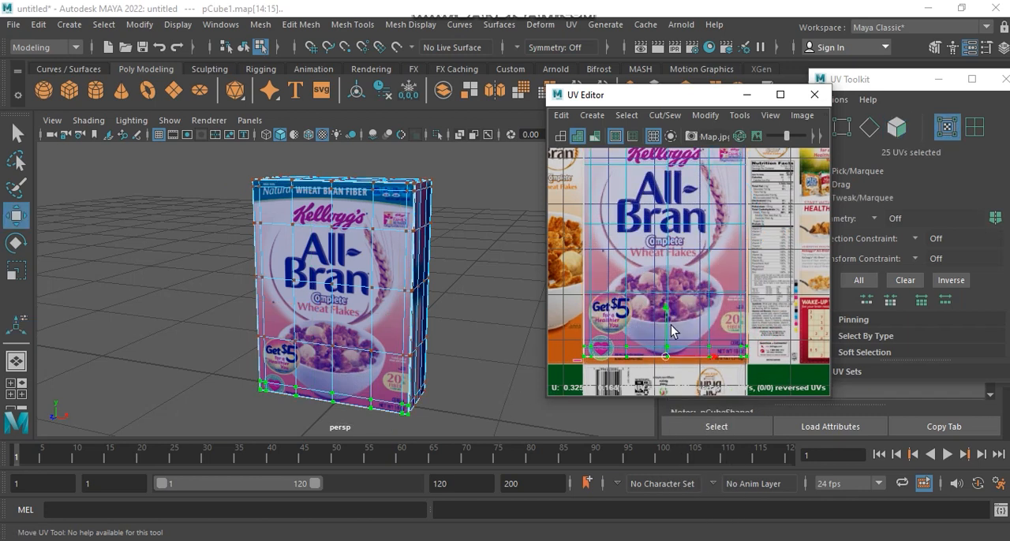
left_click_drag(665, 314, 671, 317)
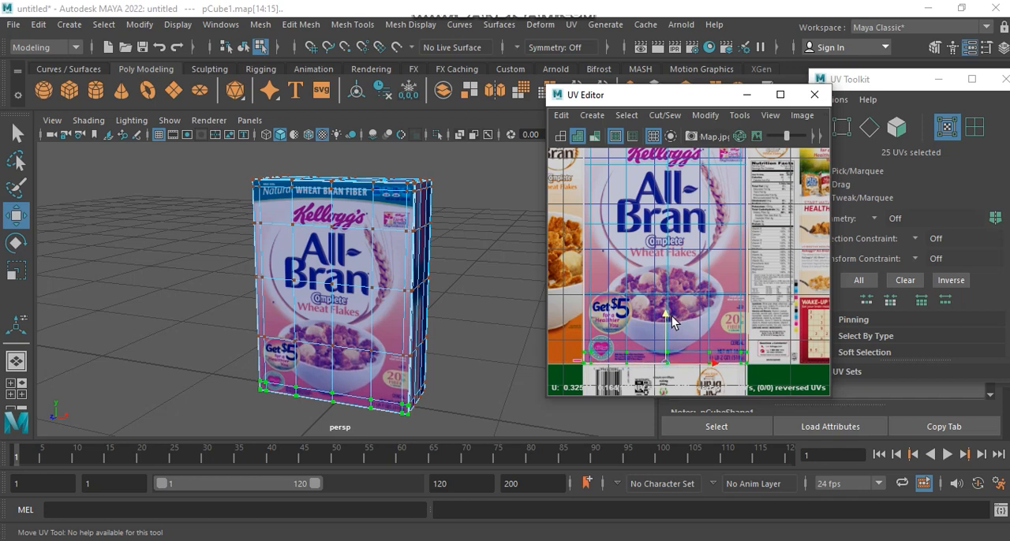
Step: Select the front shell's right column of UVs and move it to the right edge of the image's front panel
middle_click_drag(727, 295, 690, 312, "alt")
scroll(678, 355, "down", 3)
scroll(676, 343, "up", 2)
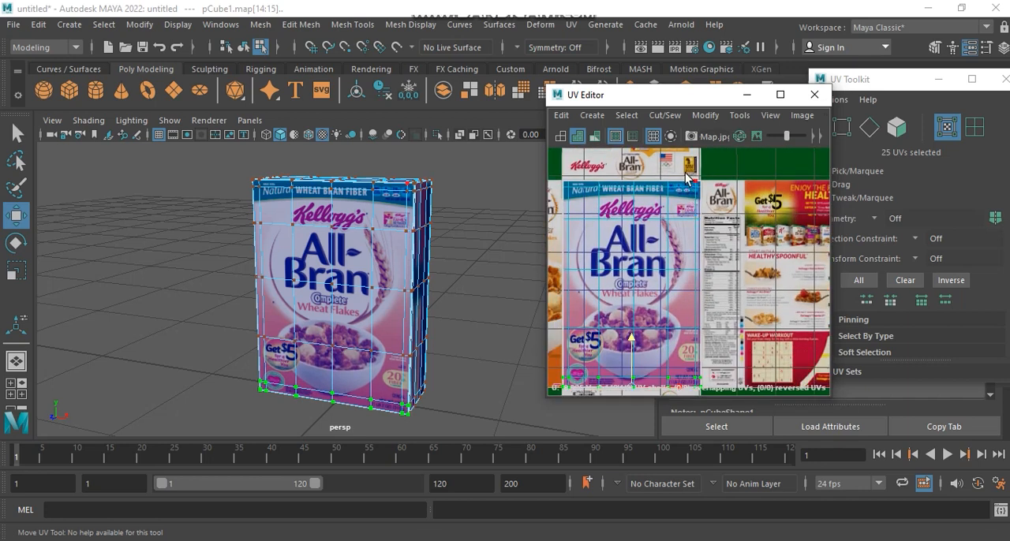
middle_click_drag(654, 195, 689, 276, "alt")
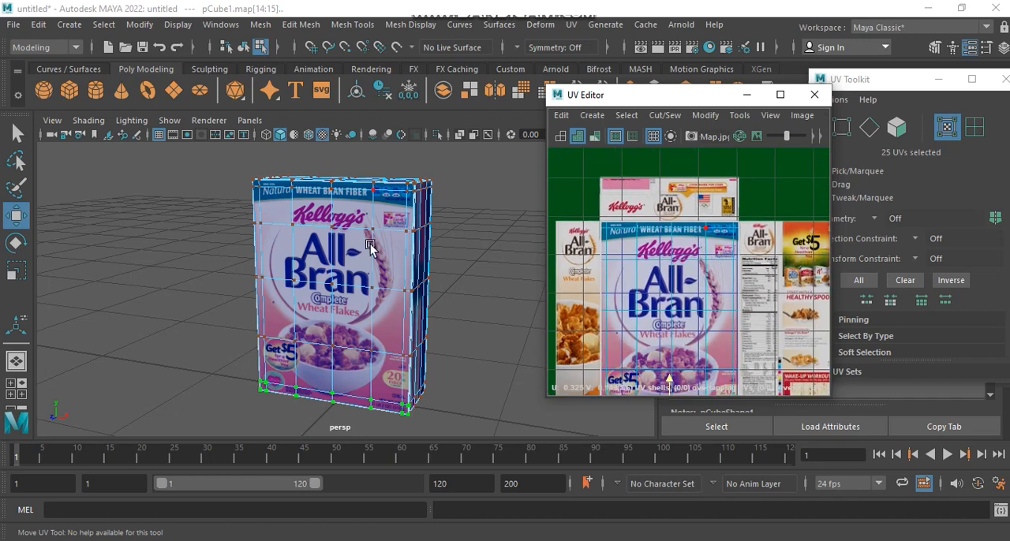
left_click_drag(718, 209, 755, 392)
scroll(742, 229, "up", 5)
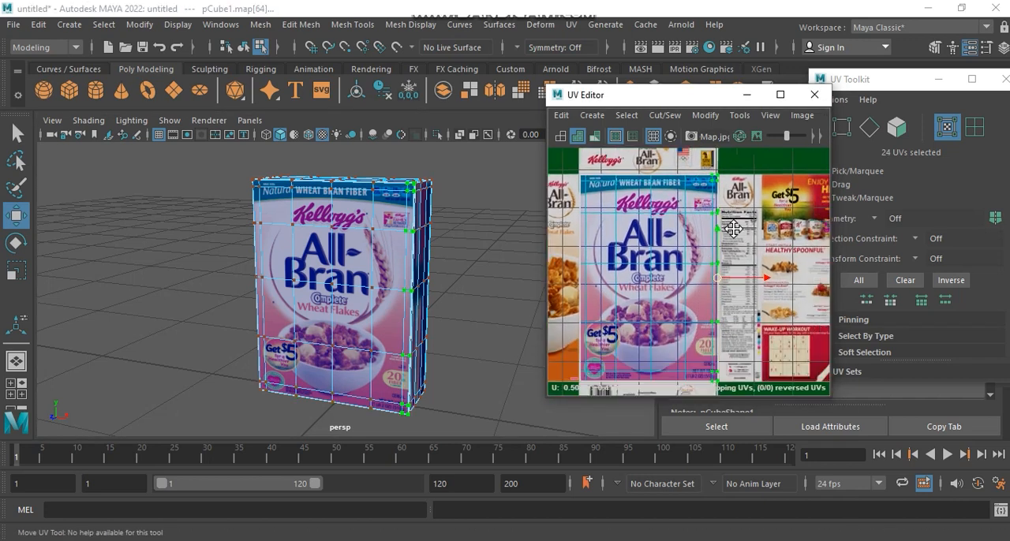
scroll(698, 341, "up", 5)
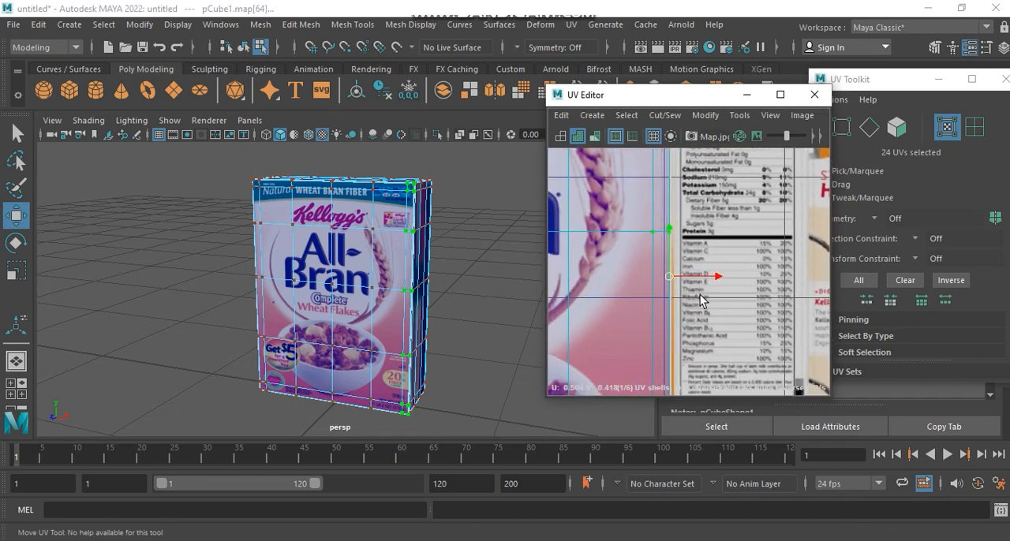
left_click_drag(698, 280, 697, 283)
scroll(697, 283, "down", 10)
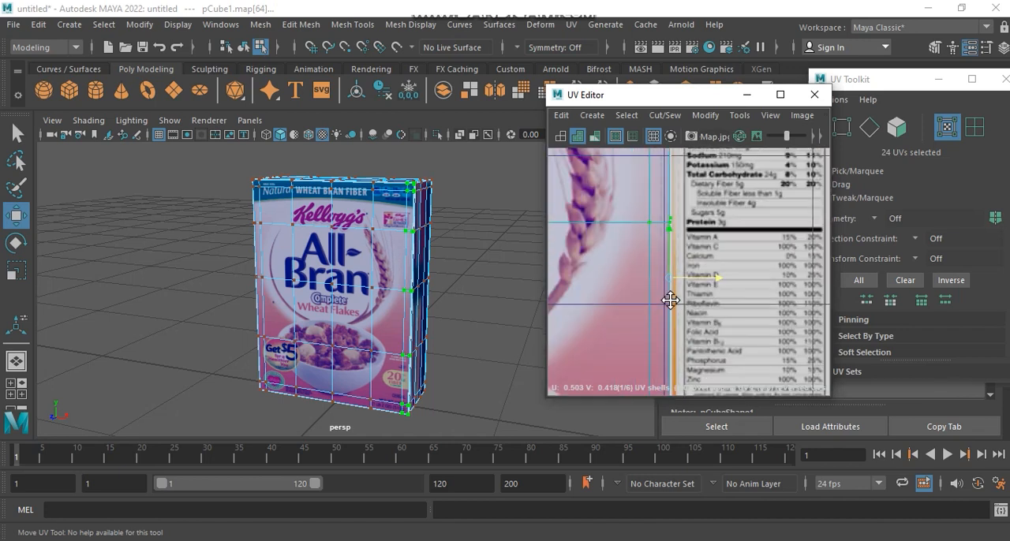
Step: Select the front shell's left column of UVs, align it with the front panel's left edge, and clear the selection
scroll(712, 271, "up", 3)
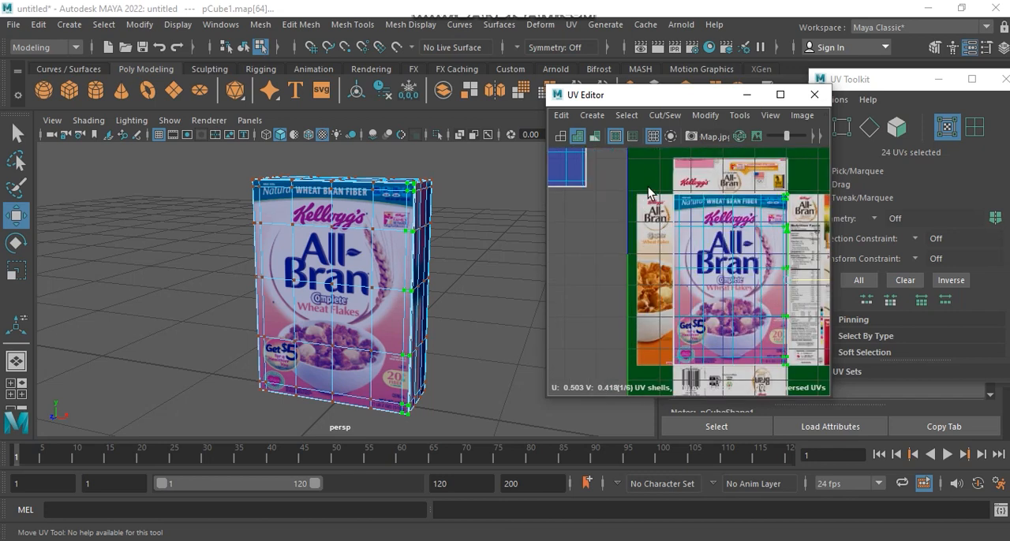
left_click_drag(696, 411, 695, 410)
scroll(677, 318, "up", 8)
middle_click_drag(671, 297, 667, 300, "alt")
scroll(667, 309, "down", 1)
scroll(668, 309, "down", 5)
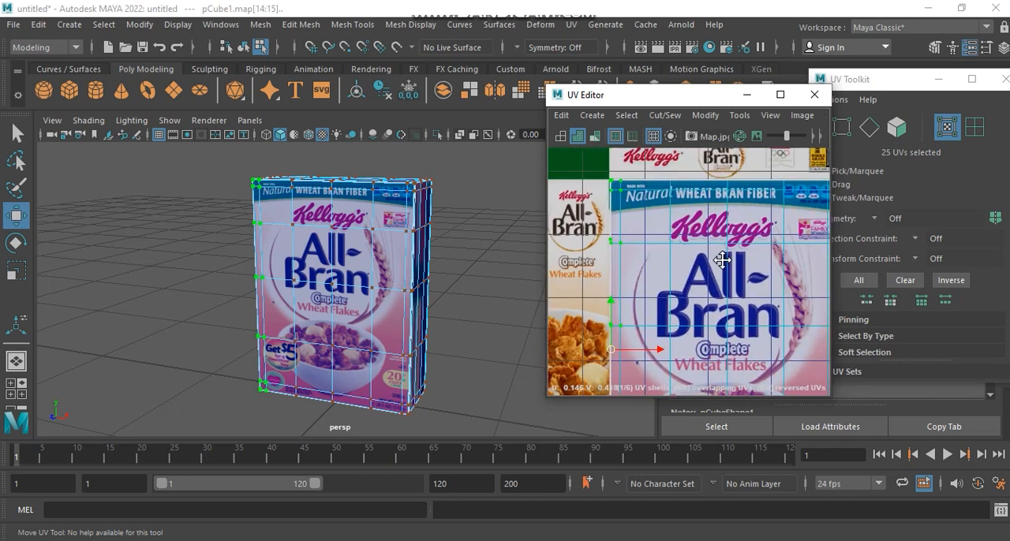
scroll(705, 275, "down", 3)
middle_click_drag(667, 286, 700, 253, "alt")
right_click_drag(700, 254, 754, 252)
left_click(781, 168)
Step: Select all faces on the back of the box, using the top view to exclude the rest of the model
left_click_drag(391, 332, 356, 270, "alt")
right_click_drag(356, 258, 343, 188)
left_click(338, 263)
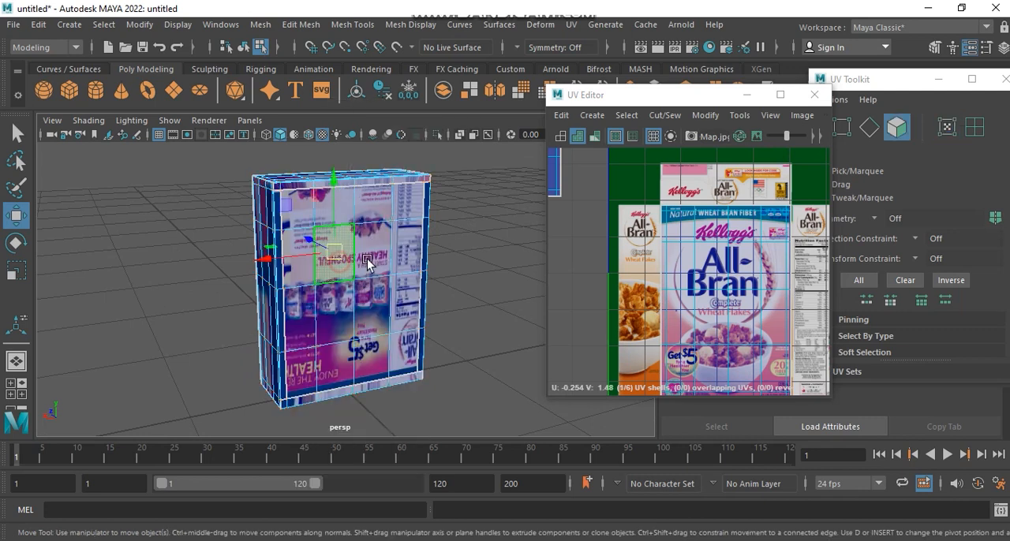
left_click(375, 250, "shift")
key("space")
key("space")
scroll(322, 199, "up", 3)
middle_click_drag(322, 234, 324, 293, "alt")
left_click_drag(151, 173, 536, 237)
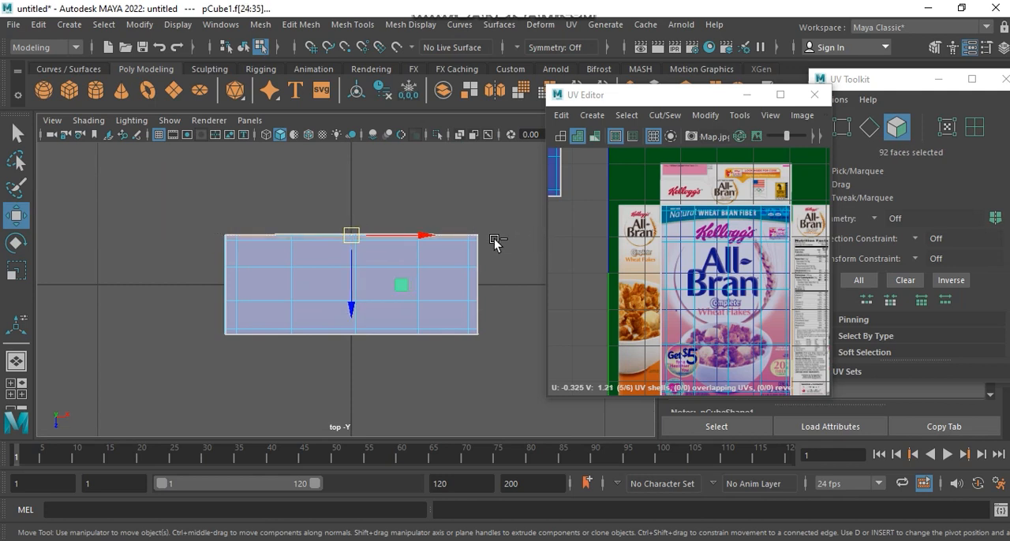
left_click_drag(452, 250, 28, 354, "ctrl")
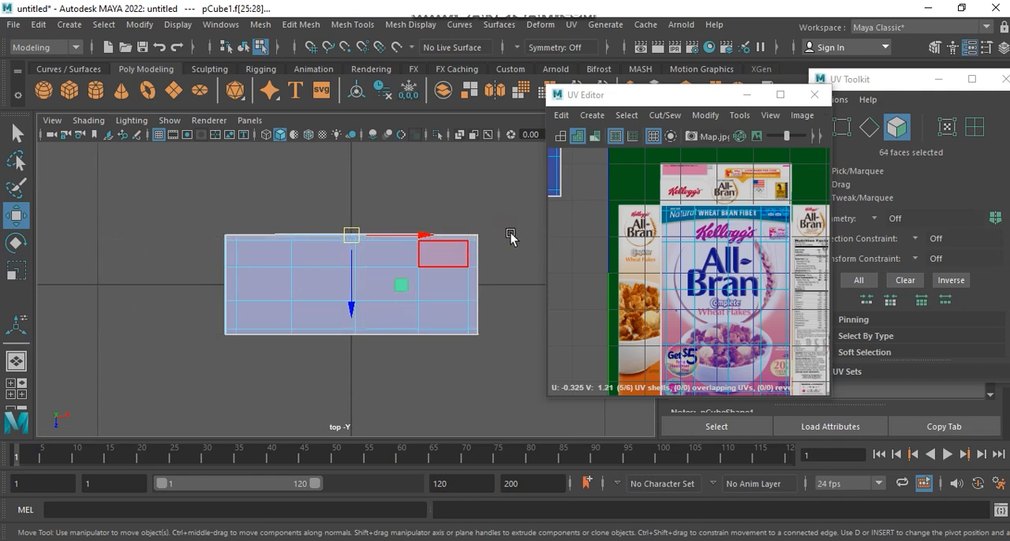
key("space")
key("space")
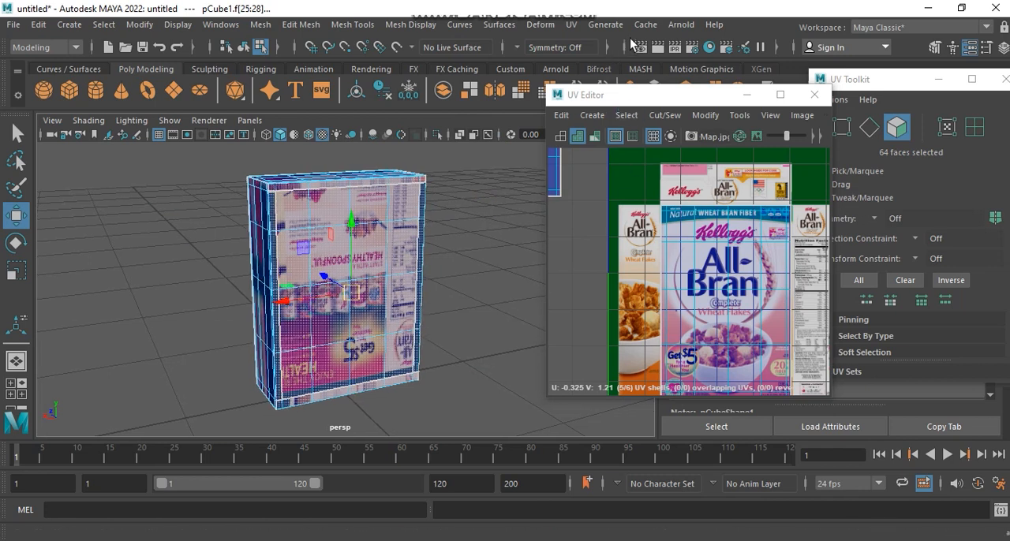
Step: Apply Planar mapping to the selected back faces
left_click(571, 25)
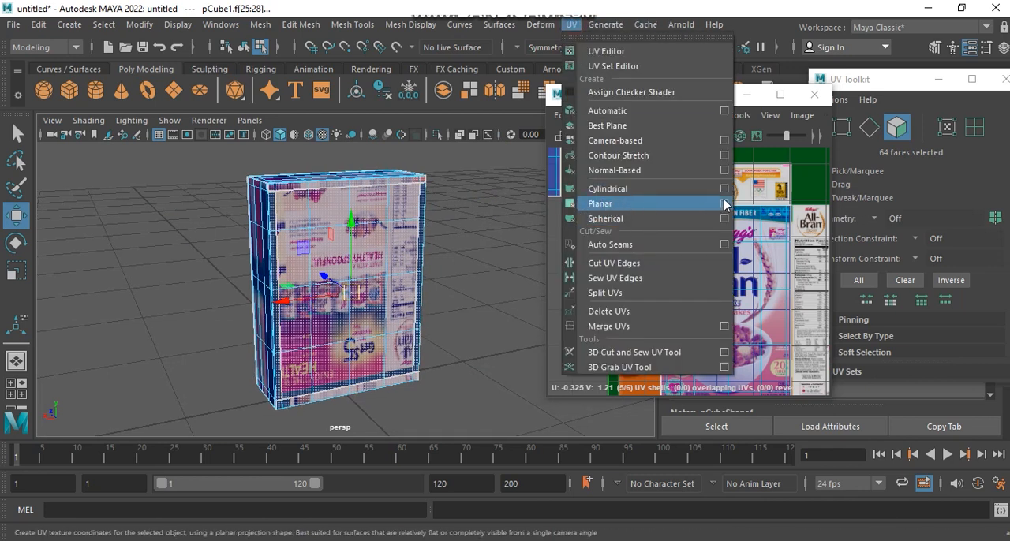
left_click(644, 202)
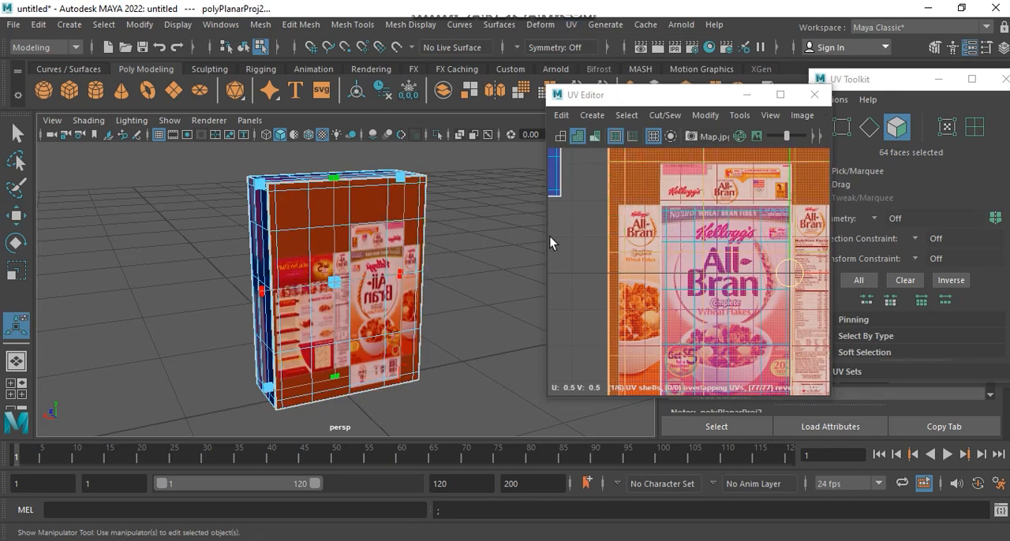
scroll(769, 258, "down", 5)
middle_click_drag(773, 261, 656, 293, "alt")
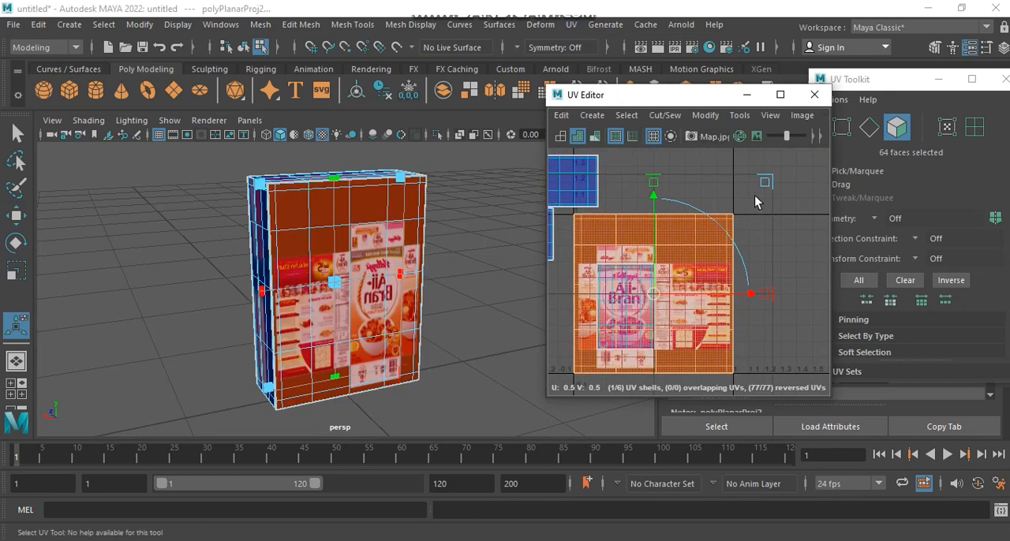
left_click_drag(769, 188, 628, 207)
key("ctrl+z")
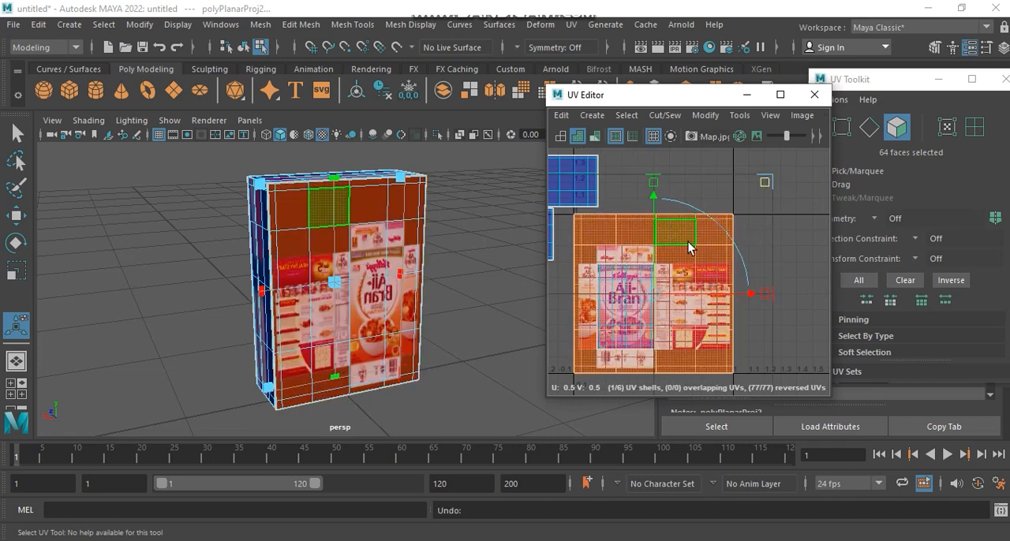
Step: Scale down the back shell while flipping it horizontally, and place it over the image's Healthy Start back panel
scroll(374, 329, "up", 5)
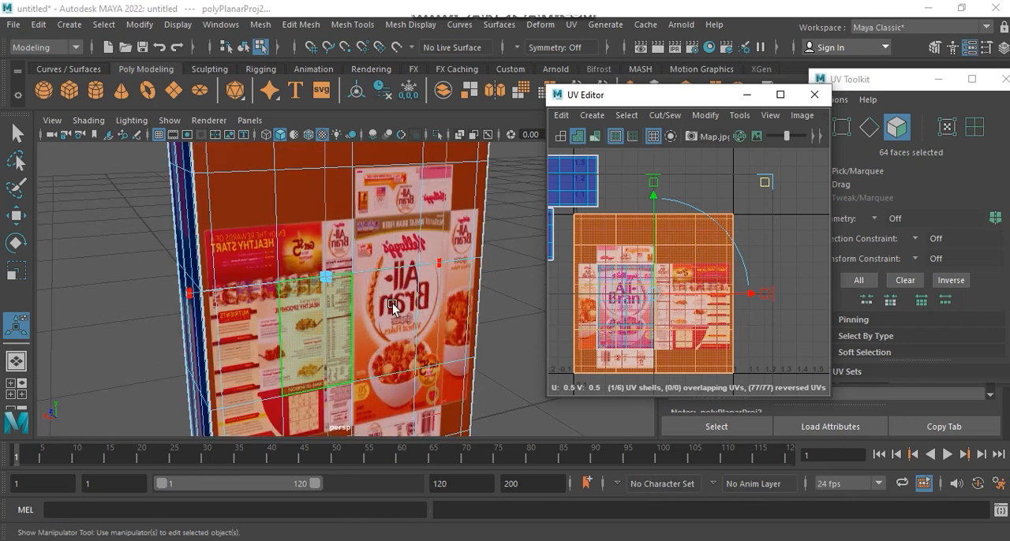
middle_click_drag(738, 268, 780, 255, "alt")
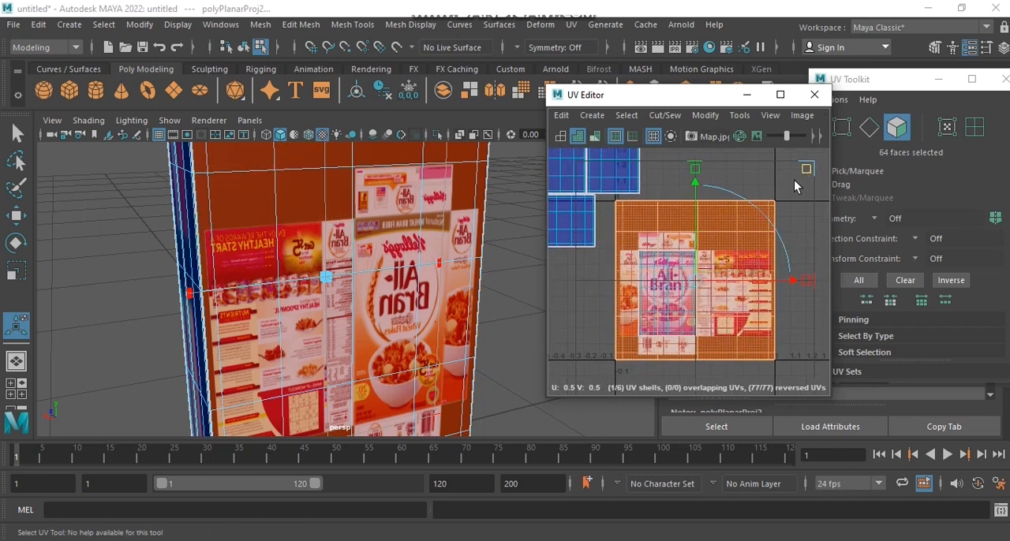
middle_click_drag(772, 240, 757, 261, "alt")
left_click_drag(792, 193, 633, 235)
left_click_drag(678, 305, 727, 314)
Step: Fine-tune the back shell's position and size so it closely matches the back panel of the image
scroll(743, 322, "up", 4)
mouse_move(743, 315)
middle_mouse_down("alt")
mouse_move(745, 276)
mouse_move(745, 309)
middle_mouse_up("alt")
mouse_move(629, 161)
left_mouse_down()
mouse_move(648, 180)
mouse_move(644, 173)
left_mouse_up()
left_click_drag(725, 301, 723, 308)
middle_click_drag(723, 294, 728, 271, "alt")
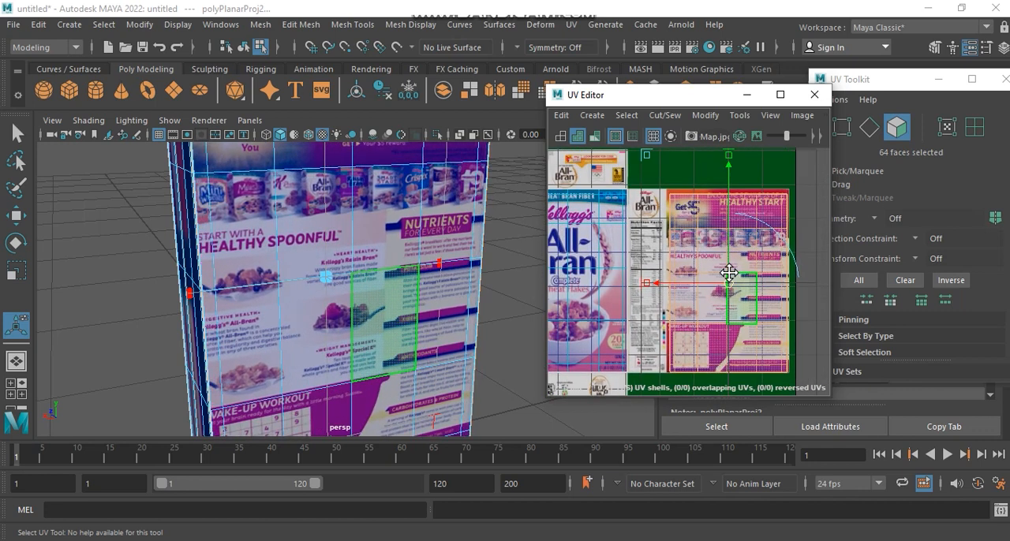
left_click_drag(645, 160, 639, 153)
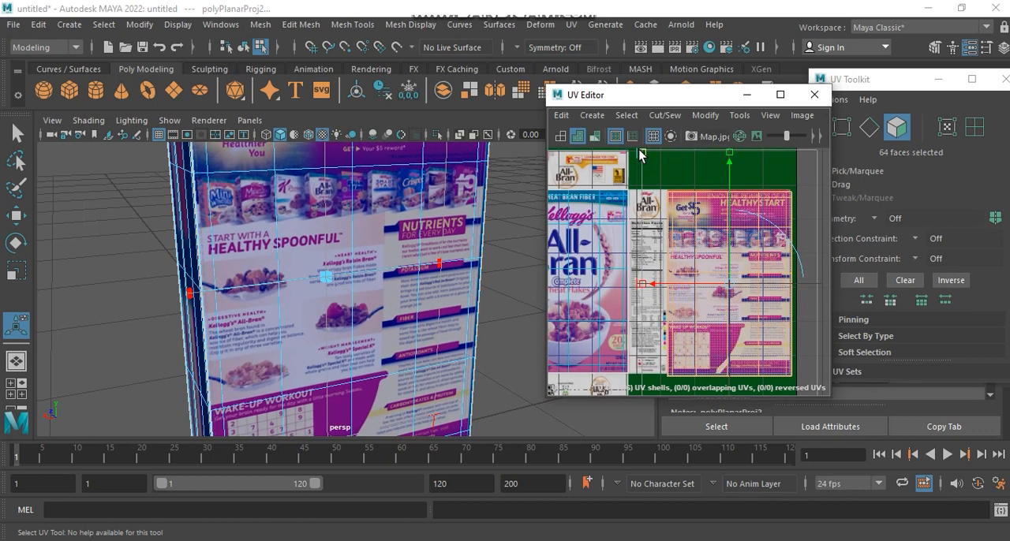
left_click_drag(730, 290, 728, 290)
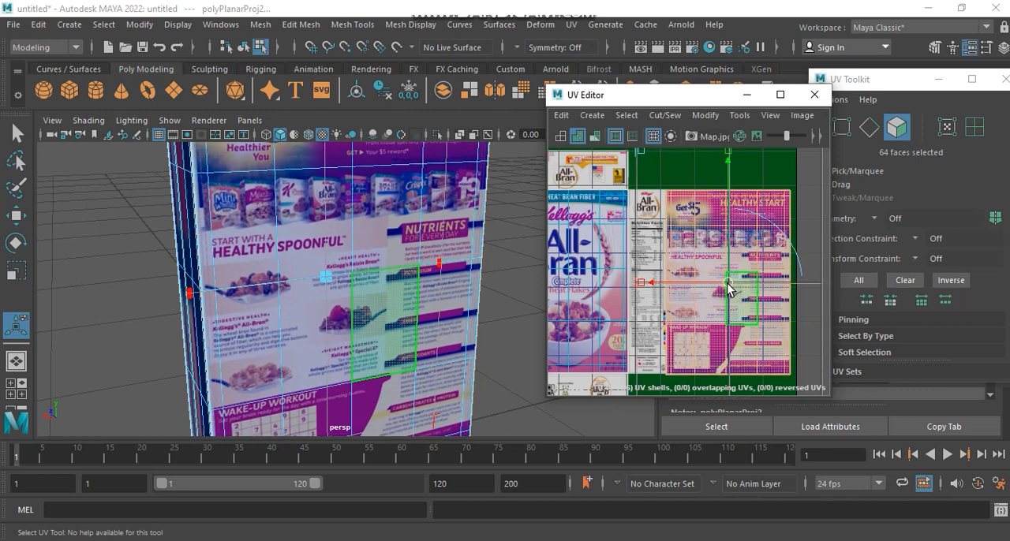
Step: Select the back shell's bottom row of UVs and move it onto the lower edge of the back panel
middle_click_drag(728, 290, 714, 244, "alt")
right_click_drag(695, 310, 762, 311)
left_click_drag(790, 301, 644, 357)
scroll(716, 346, "up", 5)
middle_click_drag(715, 345, 659, 369, "alt")
scroll(658, 368, "down", 3)
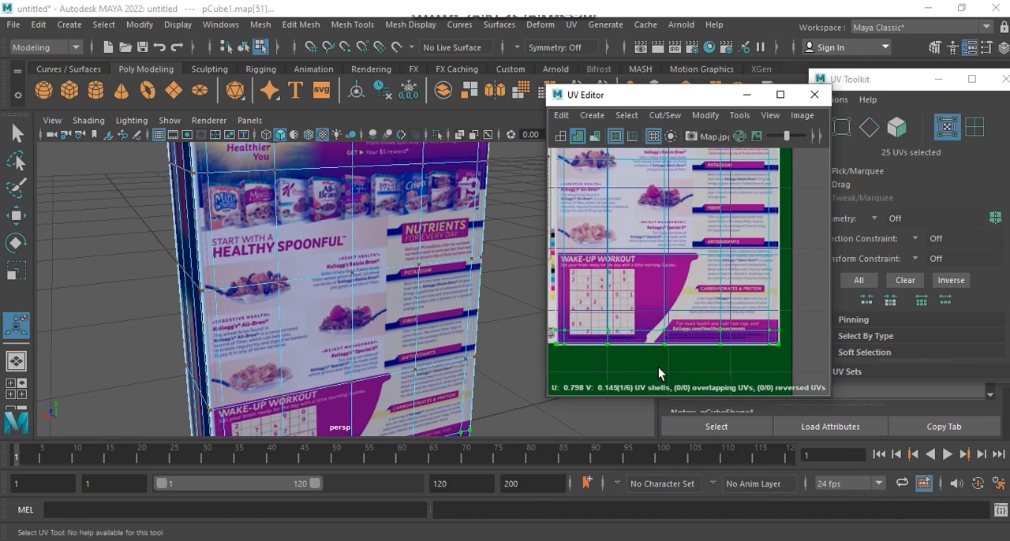
key("w")
left_click_drag(669, 299, 669, 298)
scroll(728, 301, "down", 3)
middle_click_drag(733, 337, 755, 415, "alt")
scroll(727, 380, "down", 2)
middle_click_drag(711, 354, 672, 307, "alt")
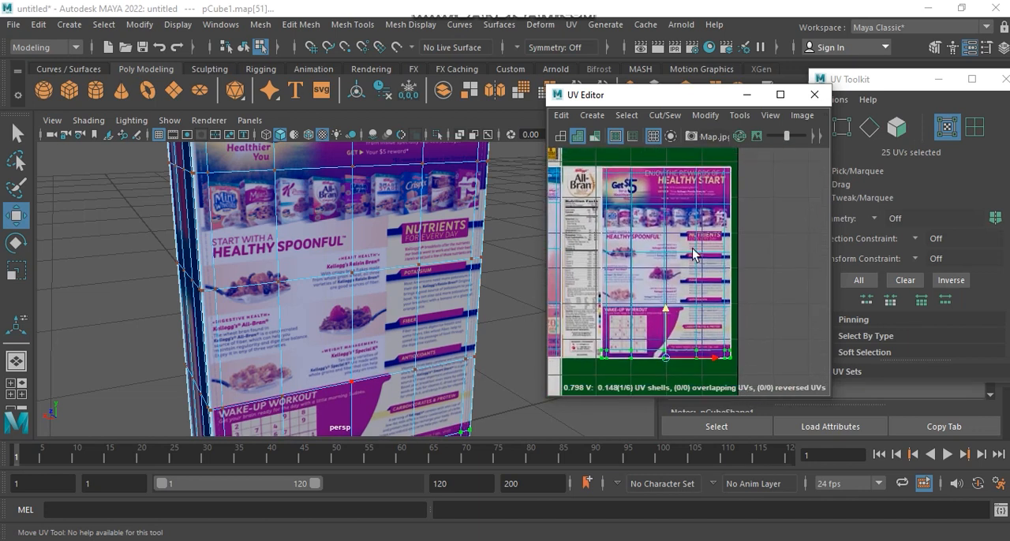
Step: Try to move the back shell's right column of UVs toward the back panel's right edge
left_click_drag(771, 369, 771, 368)
left_click_drag(774, 263, 780, 268)
key("ctrl+z")
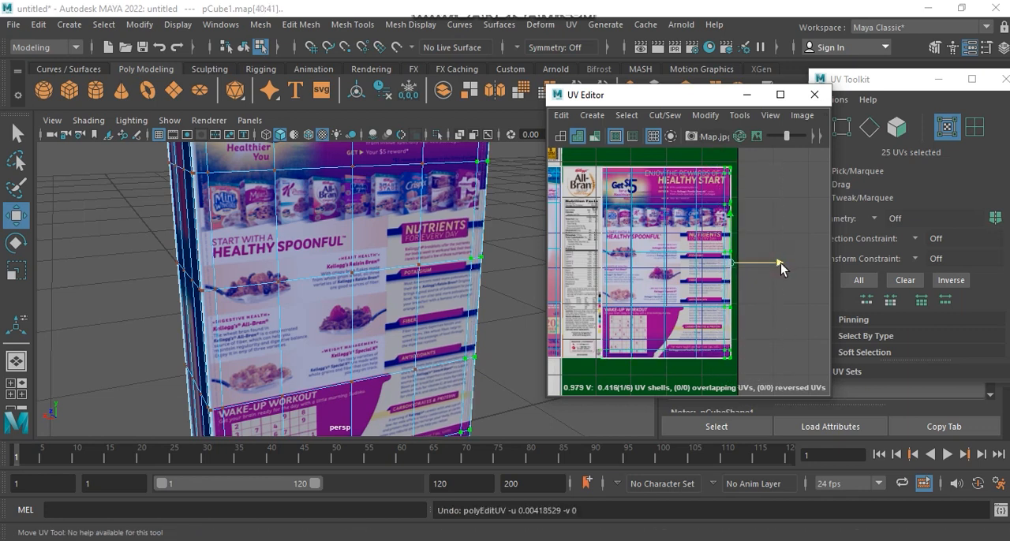
Step: Select the back shell's left column of UVs, align it with the back panel's left edge, and clear the selection
left_click_drag(621, 387, 620, 387)
scroll(602, 279, "up", 6)
middle_click_drag(604, 282, 608, 371, "alt")
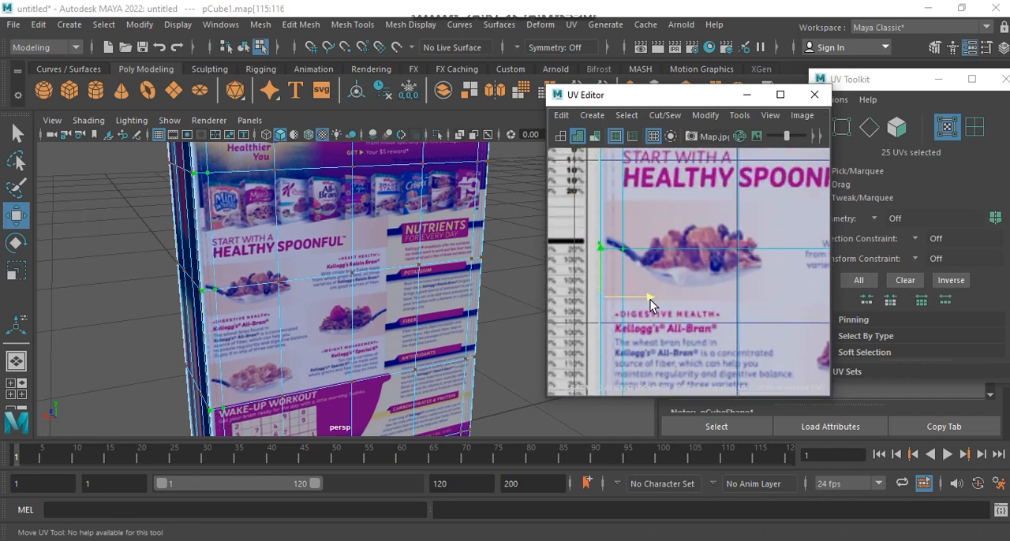
scroll(650, 299, "down", 5)
middle_click_drag(652, 305, 653, 271, "alt")
right_click_drag(718, 213, 807, 201)
left_click(807, 207)
Step: Select all faces on the box's right side, using the top view to pick the whole side
right_click_drag(280, 253, 352, 123)
left_click_drag(299, 268, 413, 285, "alt")
scroll(414, 286, "down", 4)
middle_click_drag(414, 285, 420, 266, "alt")
left_click_drag(420, 272, 383, 301, "alt")
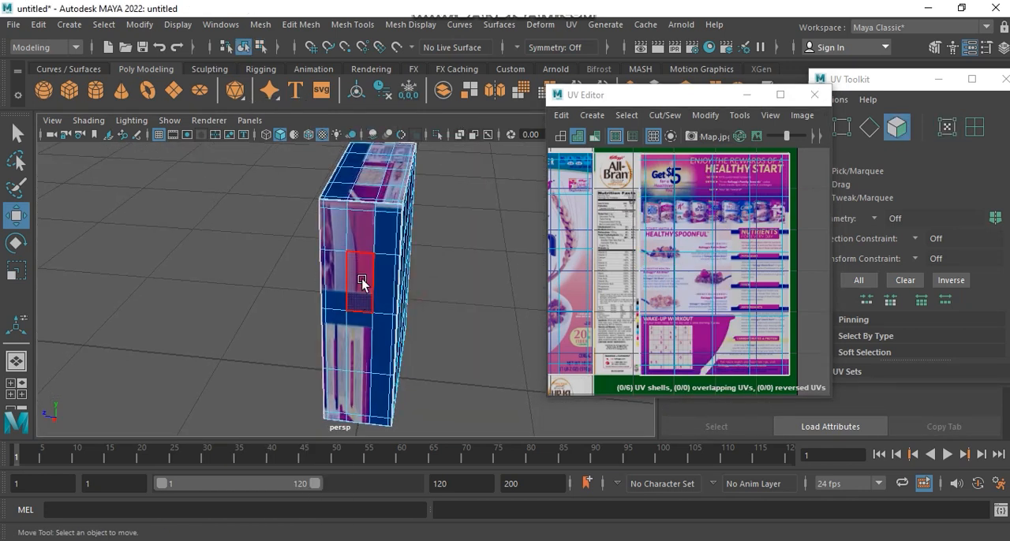
left_click(362, 283)
left_click(365, 349, "shift")
key("space")
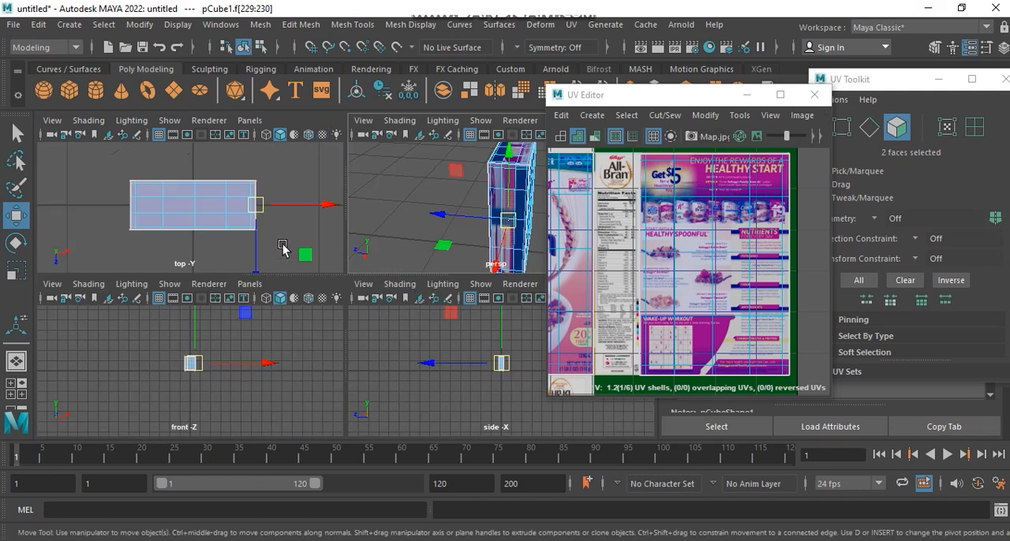
key("space")
left_click_drag(474, 355, 472, 373)
key("space")
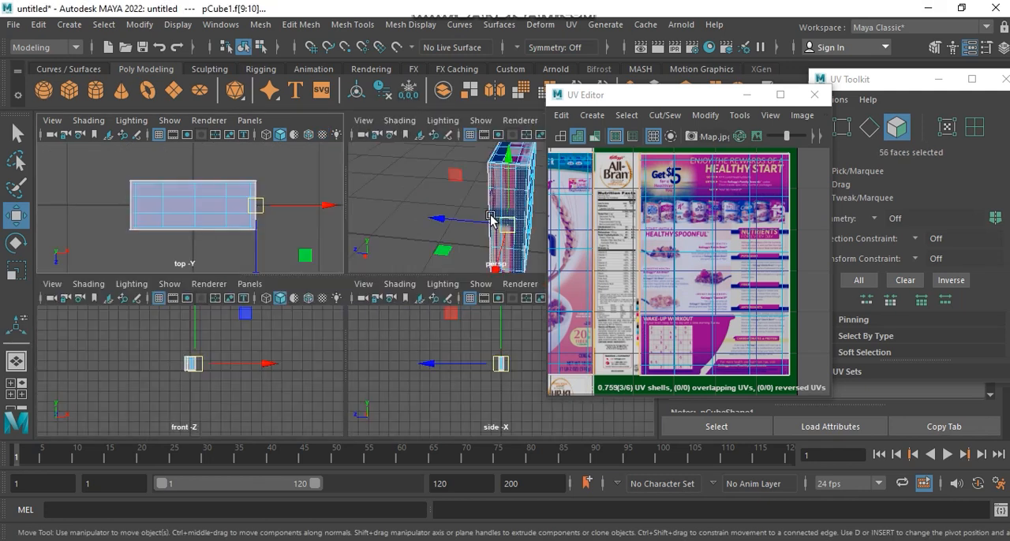
key("space")
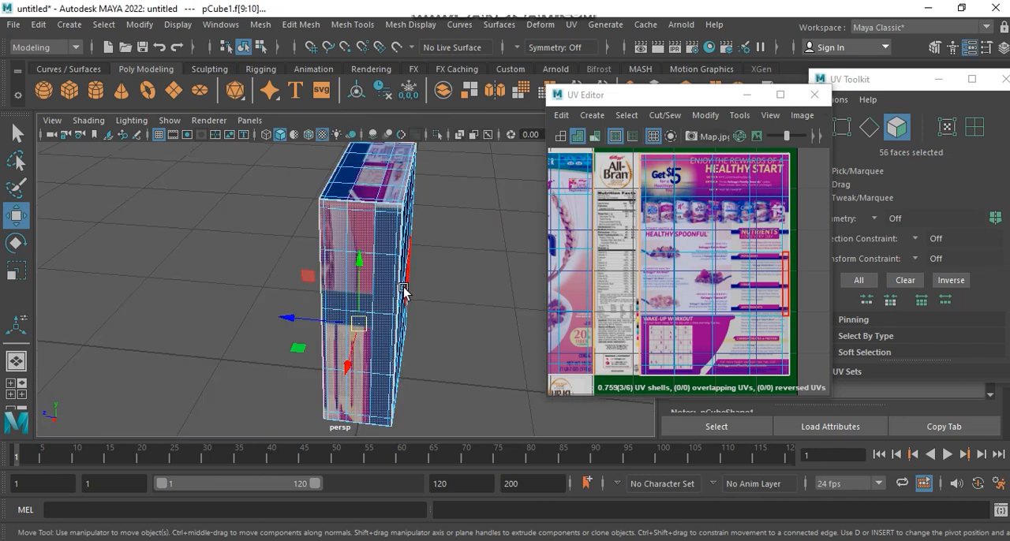
Step: Apply Planar mapping to the selected side faces, fitted to the bounding box and projected from the X axis
left_click(571, 25)
left_click(724, 203)
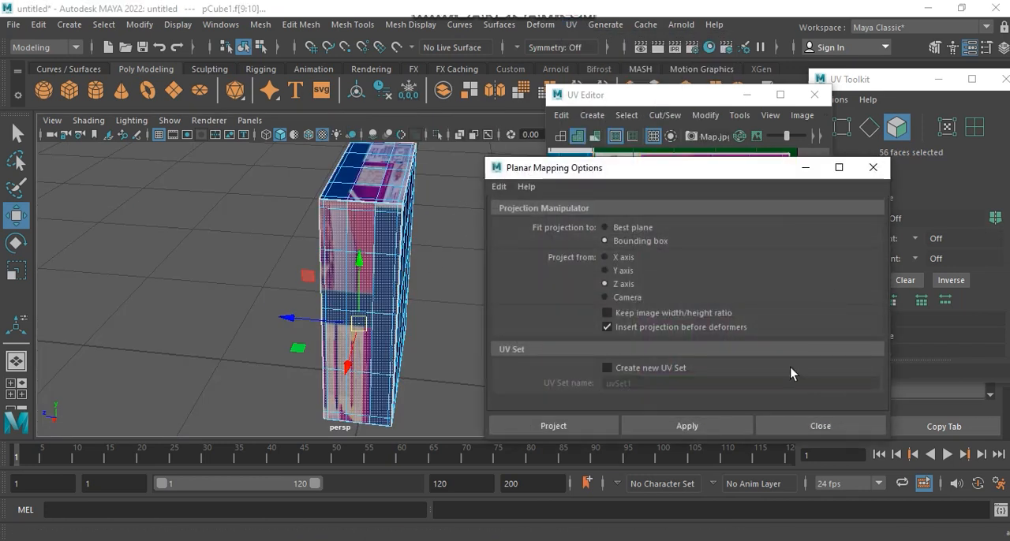
left_click_drag(189, 436, 96, 417, "alt")
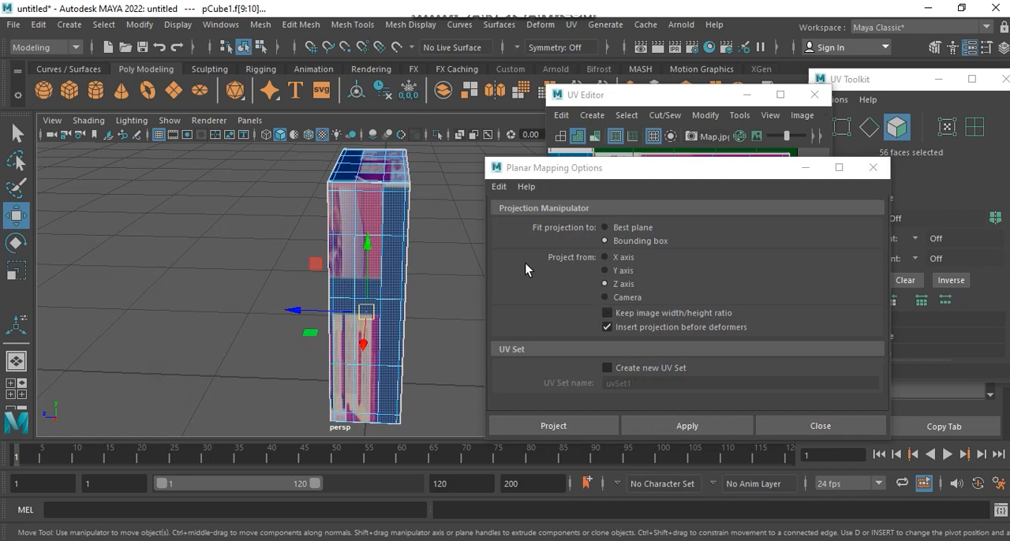
left_click(621, 258)
left_click(694, 427)
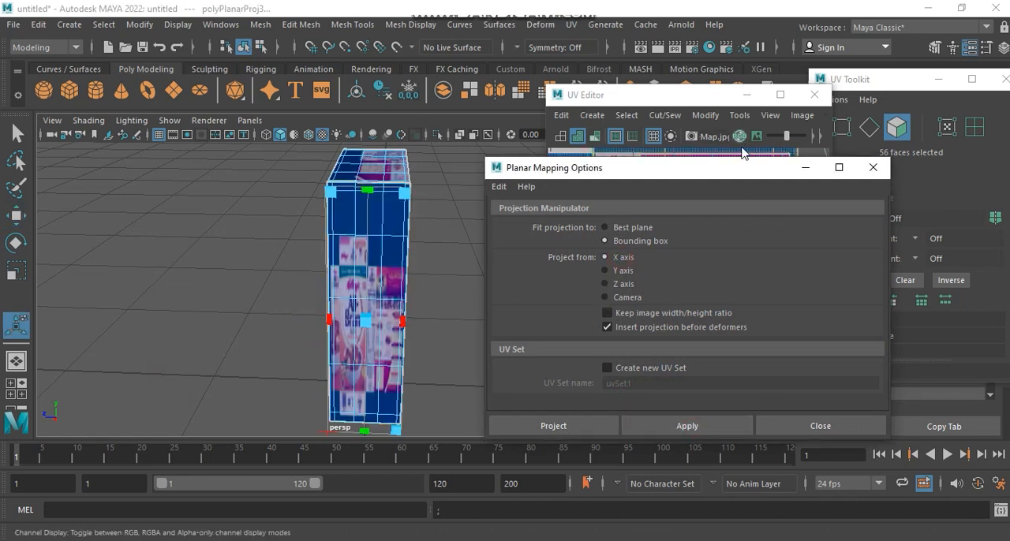
left_click(872, 168)
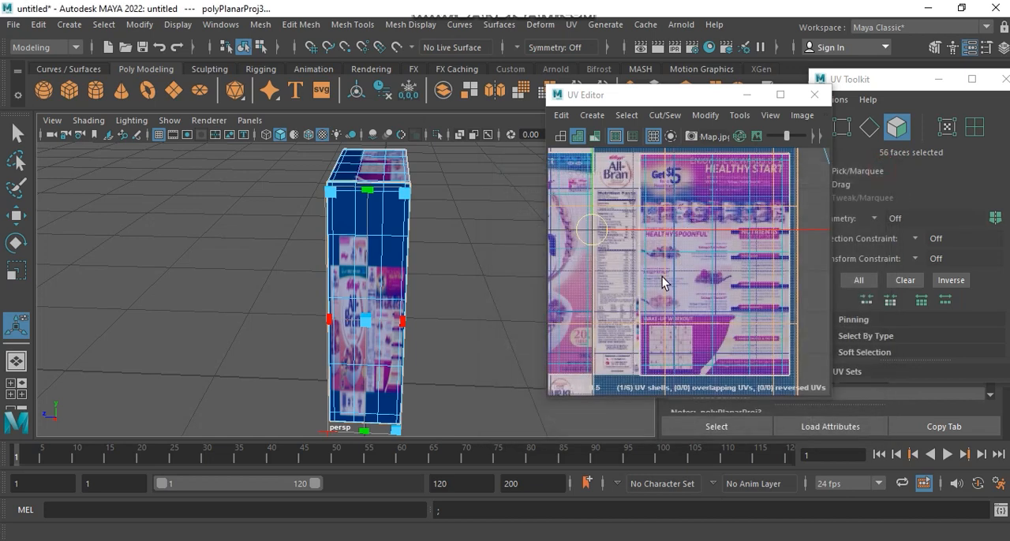
Step: Scale the right side's projected UV shell down and place it over the packaging's Nutrition Facts side panel
scroll(662, 276, "down", 5)
middle_click_drag(662, 282, 707, 303, "alt")
left_click_drag(251, 295, 327, 271, "alt")
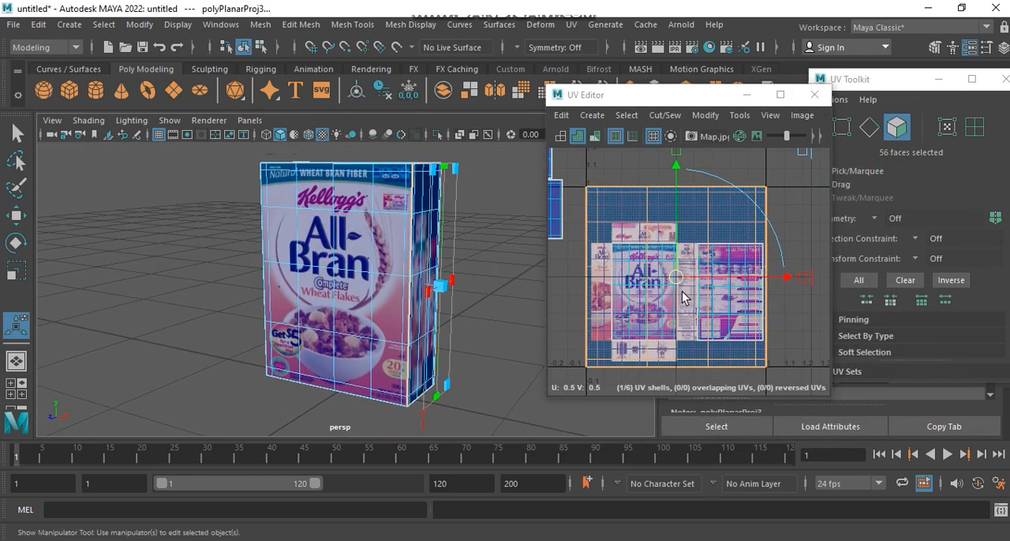
left_click_drag(801, 152, 675, 282)
scroll(663, 295, "up", 5)
middle_click_drag(663, 295, 580, 292, "alt")
left_click_drag(646, 210, 705, 268)
Step: Fine-tune the side shell's size and position so it sits centred across the Nutrition Facts panel
middle_click_drag(704, 266, 683, 353, "alt")
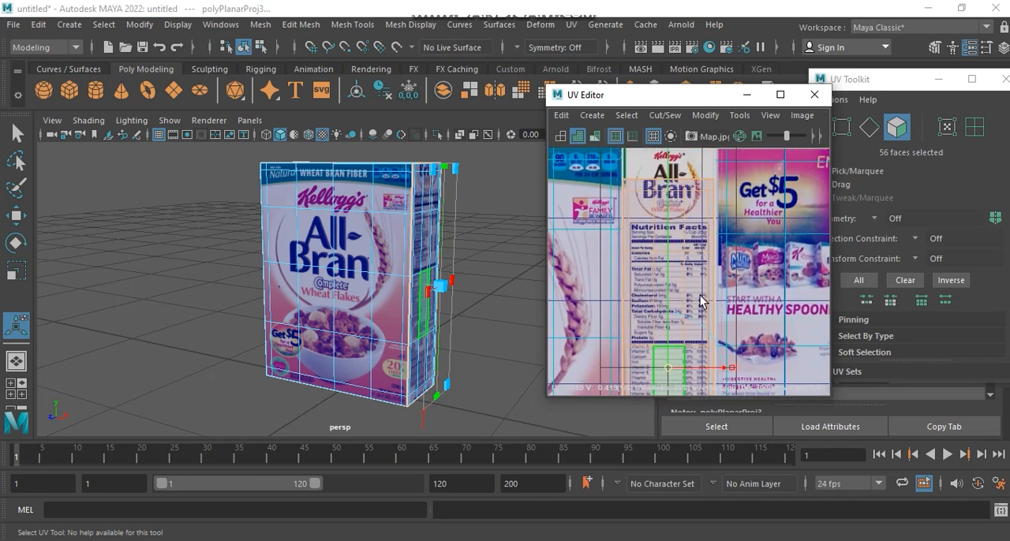
middle_click_drag(731, 221, 720, 295, "alt")
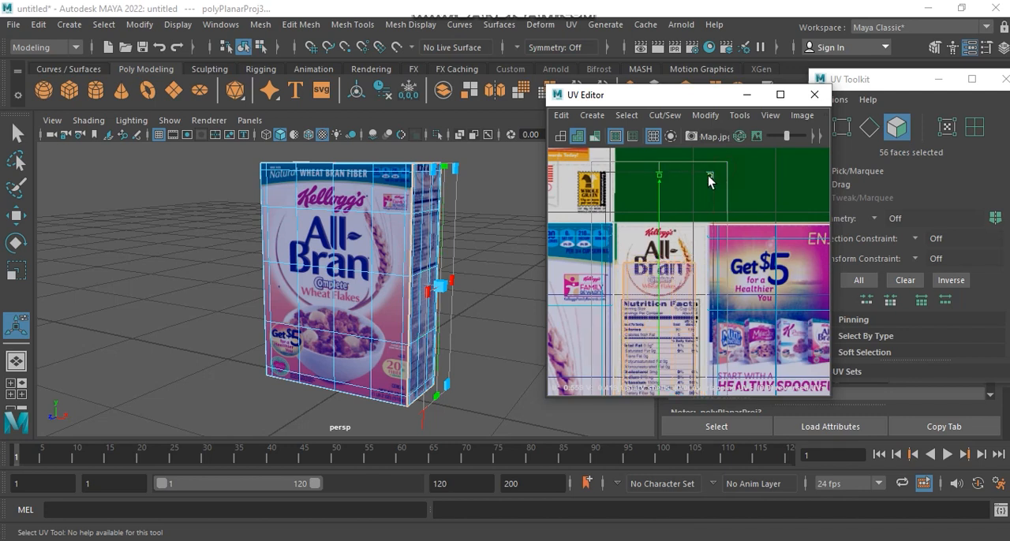
middle_click_drag(678, 261, 697, 133, "alt")
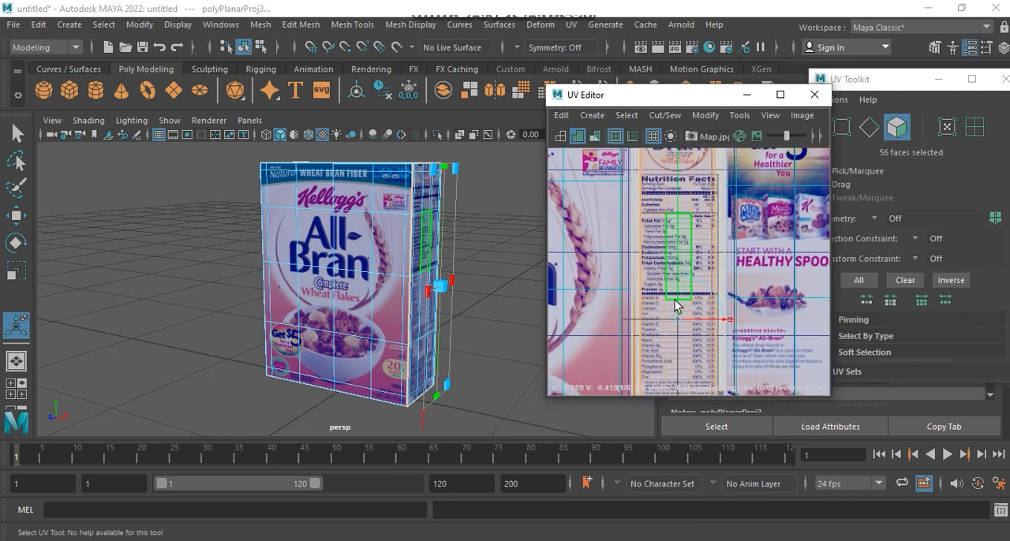
left_click_drag(677, 319, 681, 312)
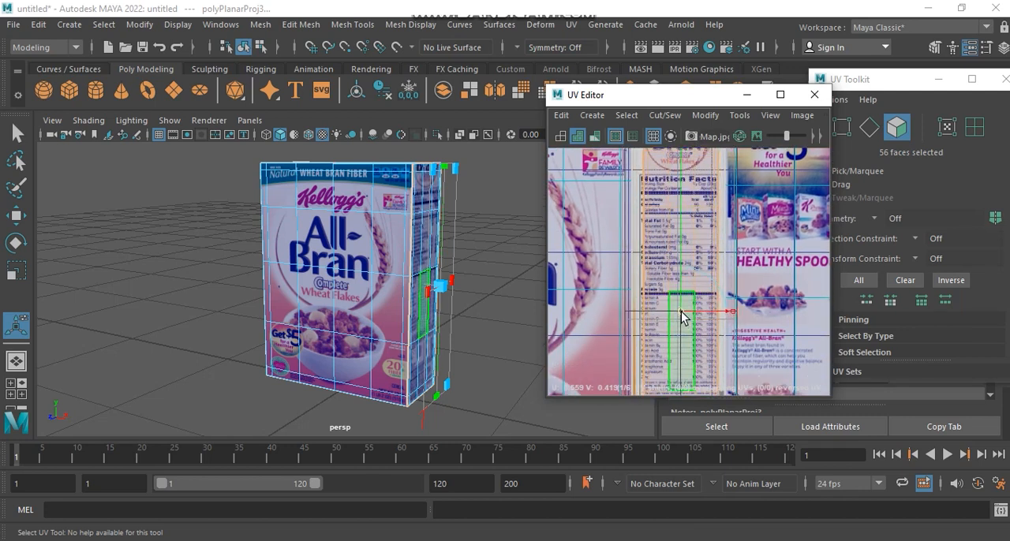
Step: Select the side shell's bottom rows of UVs and move them down to the Nutrition Facts panel's bottom edge
middle_click_drag(684, 359, 687, 239, "alt")
right_click_drag(678, 323, 733, 324)
left_click_drag(619, 389, 618, 390)
middle_click_drag(686, 322, 692, 233, "alt")
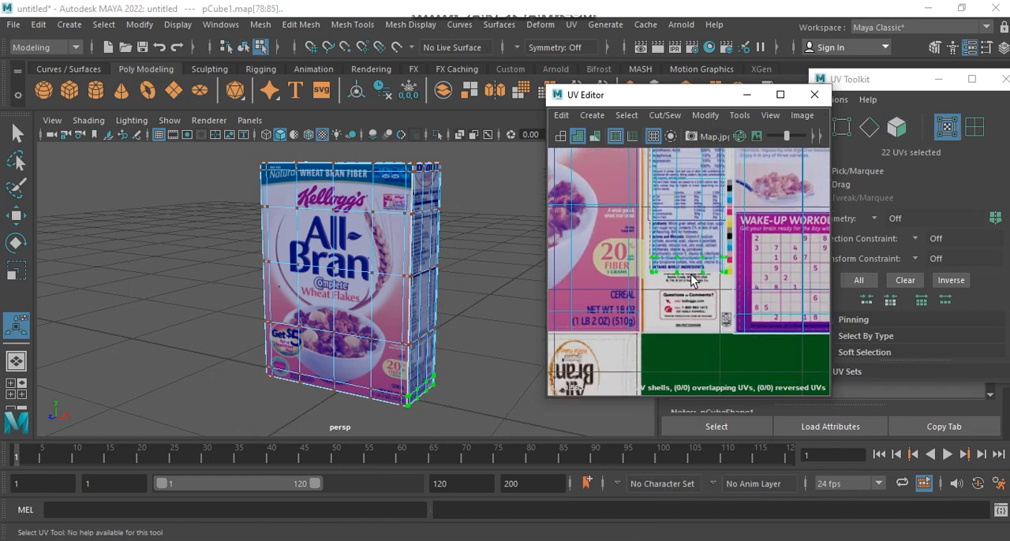
key("w")
left_click_drag(691, 266, 689, 292)
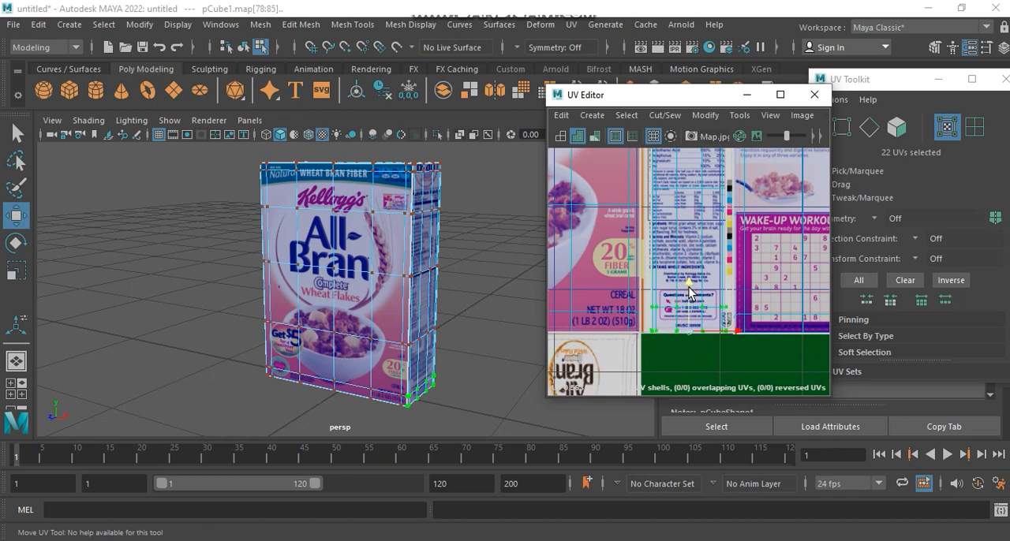
Step: Select the side shell's top rows of UVs and move them up to the Nutrition Facts panel's top edge
middle_click_drag(725, 236, 682, 479, "alt")
middle_click_drag(684, 277, 694, 355, "alt")
left_click_drag(616, 241, 661, 172)
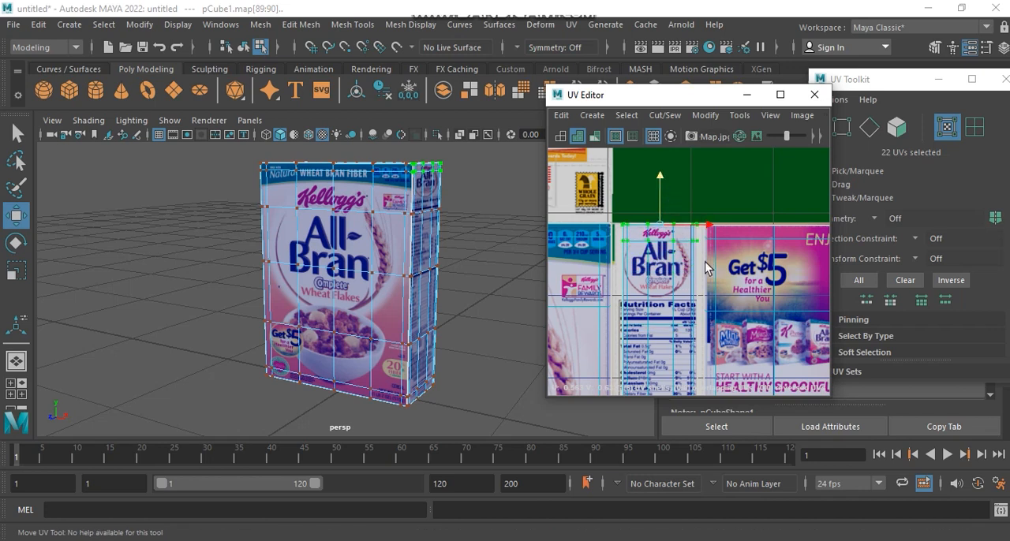
Step: Select the side shell's right column of UVs and move it out to the Nutrition Facts panel's right edge
scroll(704, 264, "down", 3)
middle_click_drag(699, 341, 679, 205, "alt")
scroll(678, 206, "down", 2)
middle_click_drag(672, 245, 680, 272, "alt")
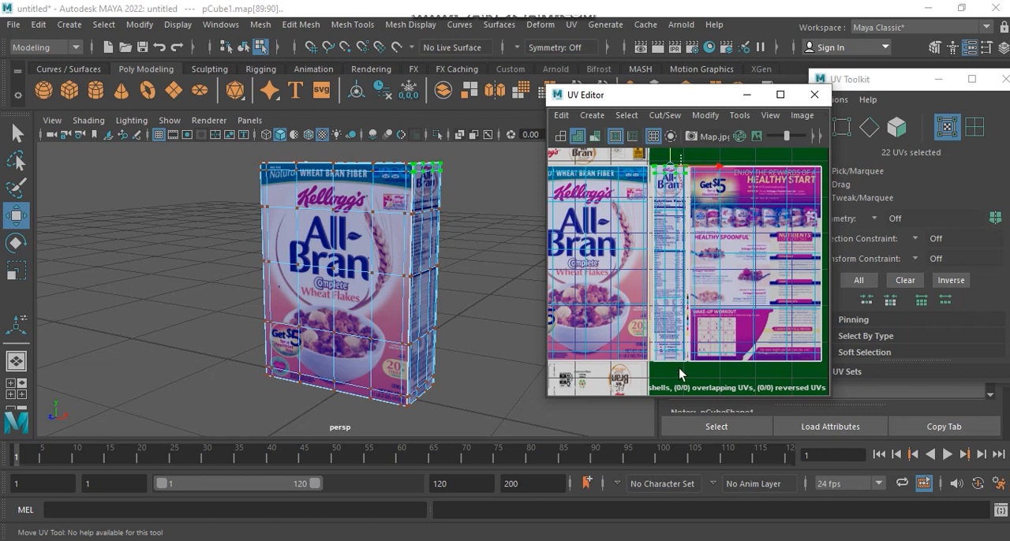
left_click_drag(688, 381, 690, 377)
scroll(698, 292, "up", 5)
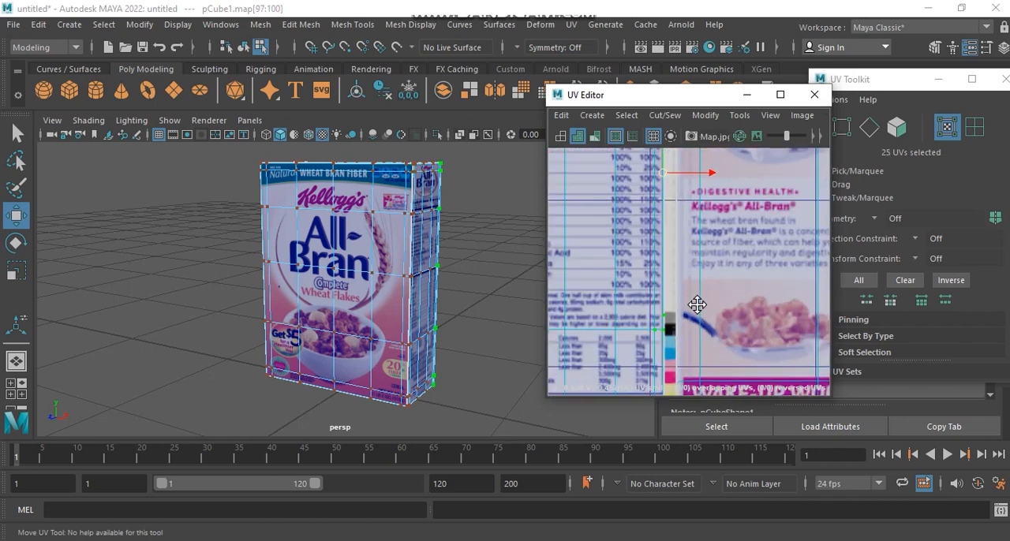
mouse_move(710, 288)
left_mouse_down()
mouse_move(734, 290)
mouse_move(716, 289)
mouse_move(724, 292)
left_mouse_up()
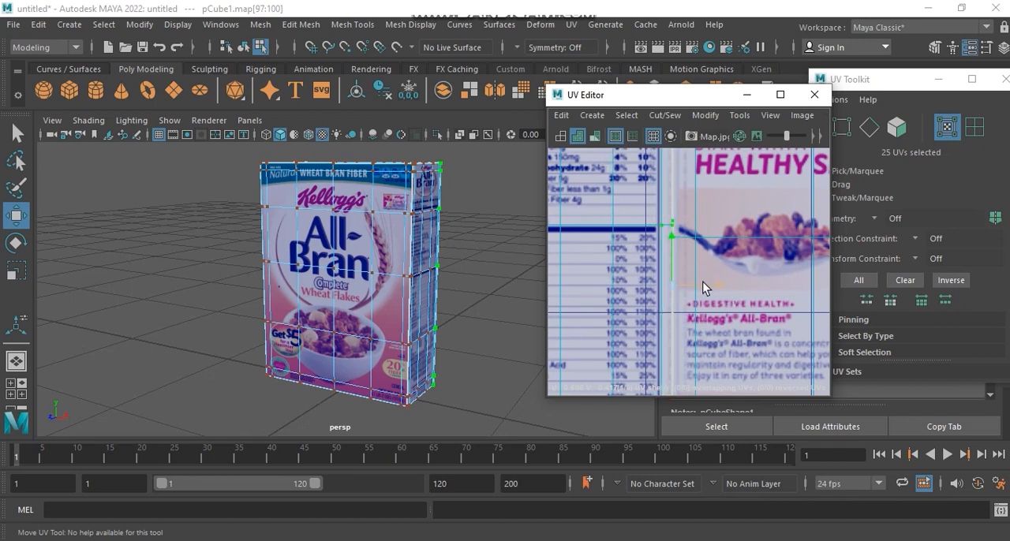
scroll(711, 288, "down", 5)
middle_click_drag(642, 320, 670, 321, "alt")
Step: Select the side shell's left column of UVs and align it with the Nutrition Facts panel's left edge
scroll(661, 341, "down", 2)
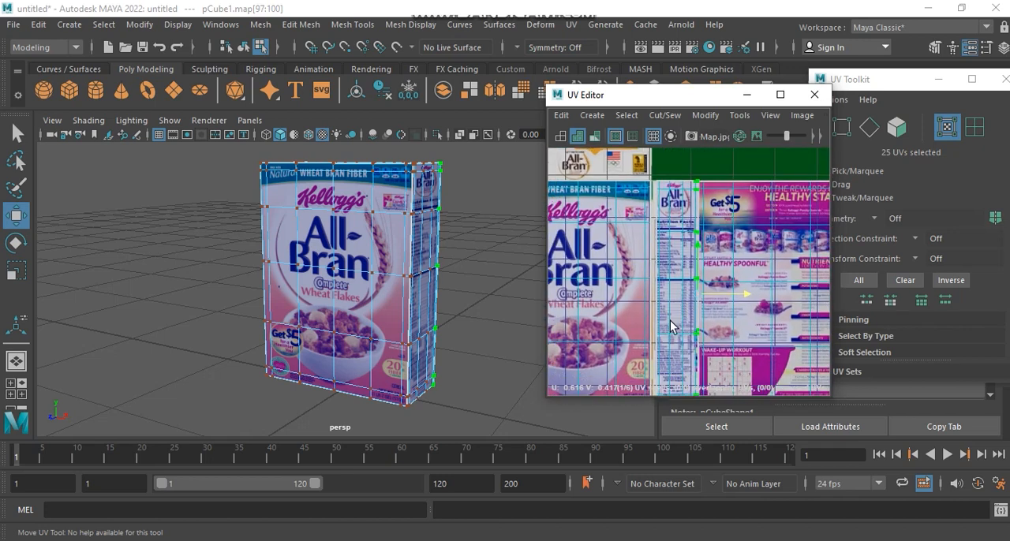
left_click_drag(651, 396, 656, 404)
middle_click_drag(685, 294, 694, 236, "alt")
middle_click_drag(662, 335, 664, 368, "alt")
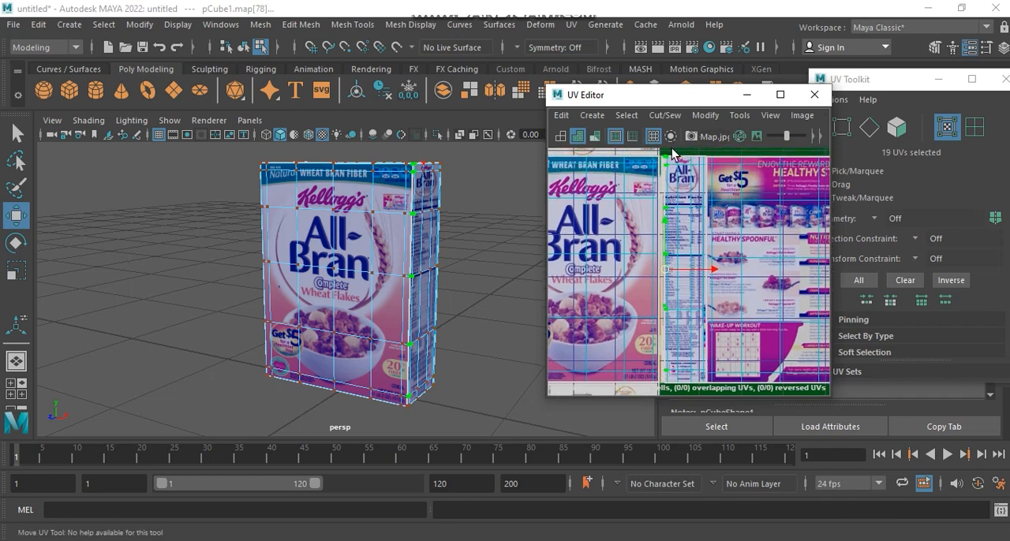
left_click_drag(661, 395, 663, 396)
scroll(660, 274, "up", 7)
middle_click_drag(699, 239, 683, 288, "alt")
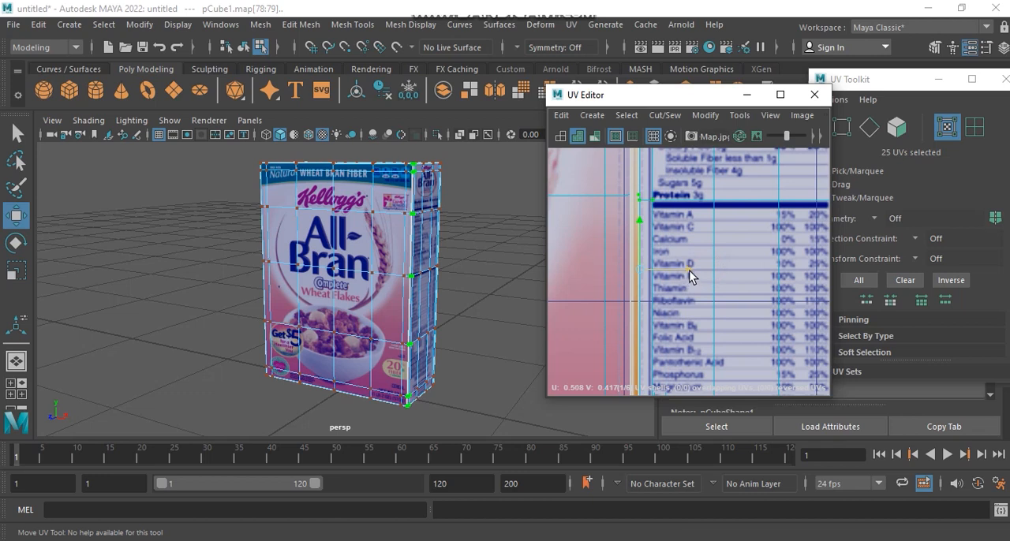
scroll(705, 264, "down", 4)
Step: Examine the texture on the box's right side from several angles and return to object selection
middle_click_drag(707, 259, 657, 402, "alt")
left_click_drag(346, 258, 411, 233, "alt")
middle_click_drag(411, 233, 413, 202, "alt")
middle_click_drag(694, 249, 699, 270, "alt")
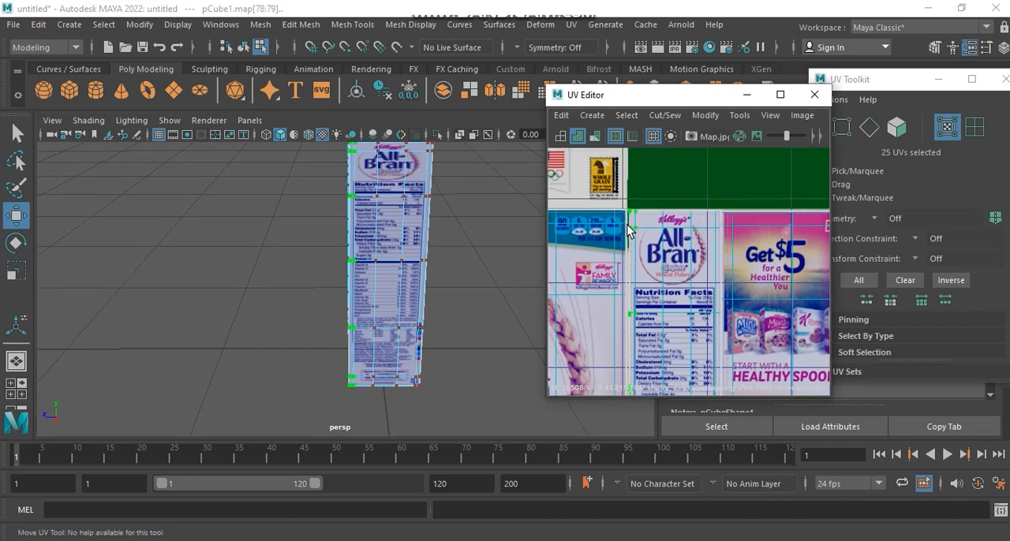
middle_click_drag(441, 251, 433, 313, "alt")
right_click_drag(371, 278, 477, 108)
left_click(497, 240)
left_click_drag(497, 241, 497, 221, "alt")
left_click(444, 268)
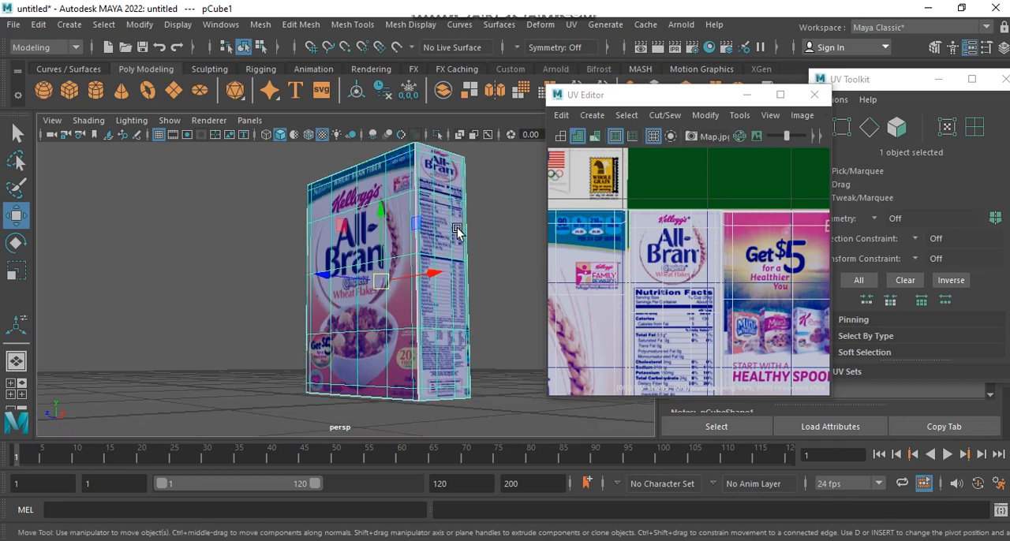
Step: Try to nudge the right side shell's top rows of UVs upward, then undo the move and clear the selection
scroll(716, 280, "up", 4)
right_click_drag(683, 228, 728, 191)
middle_click_drag(725, 206, 818, 225, "alt")
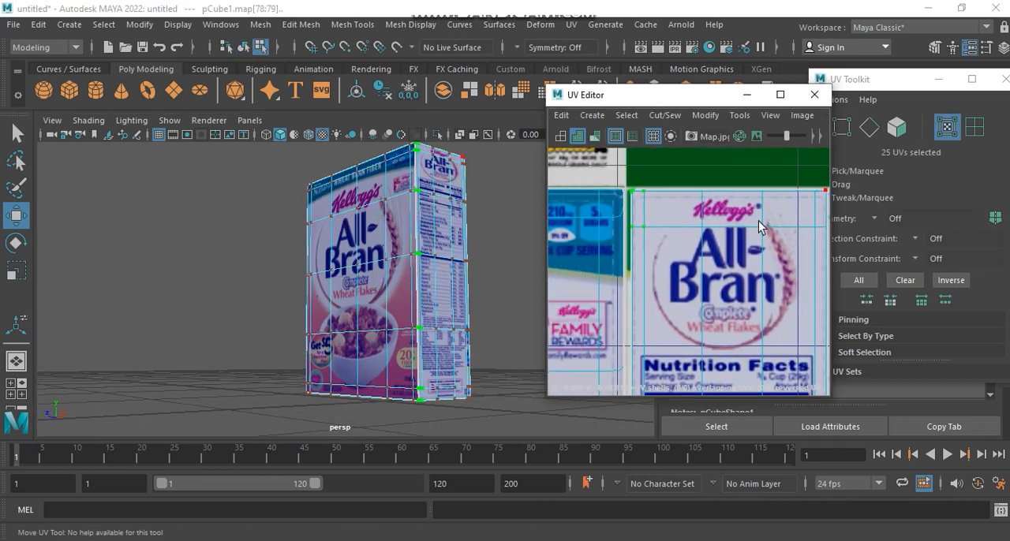
left_click_drag(779, 241, 778, 232)
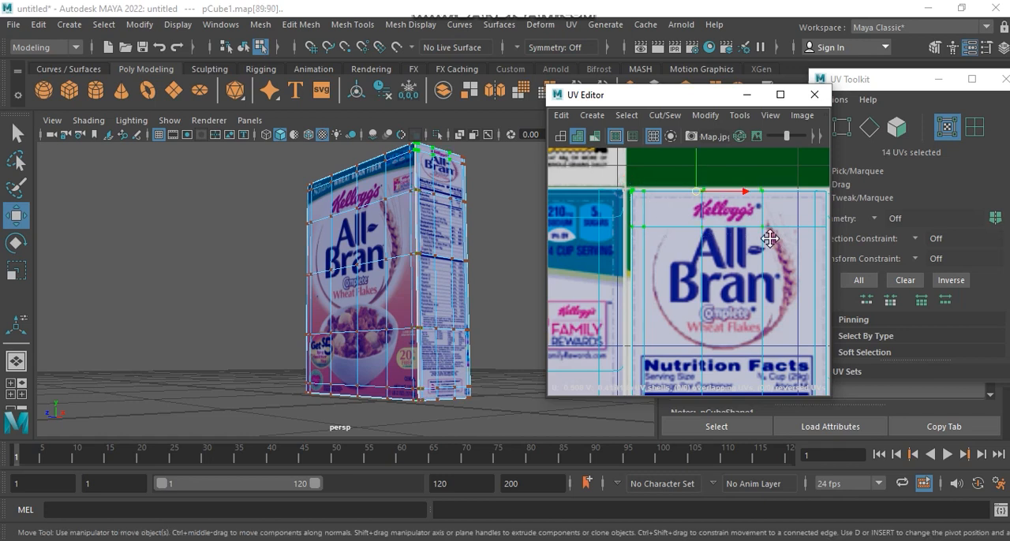
middle_click_drag(778, 232, 700, 254, "alt")
left_click_drag(758, 245, 751, 254, "shift")
mouse_move(655, 169)
left_mouse_down()
mouse_move(654, 190)
mouse_move(674, 117)
mouse_move(672, 164)
left_mouse_up()
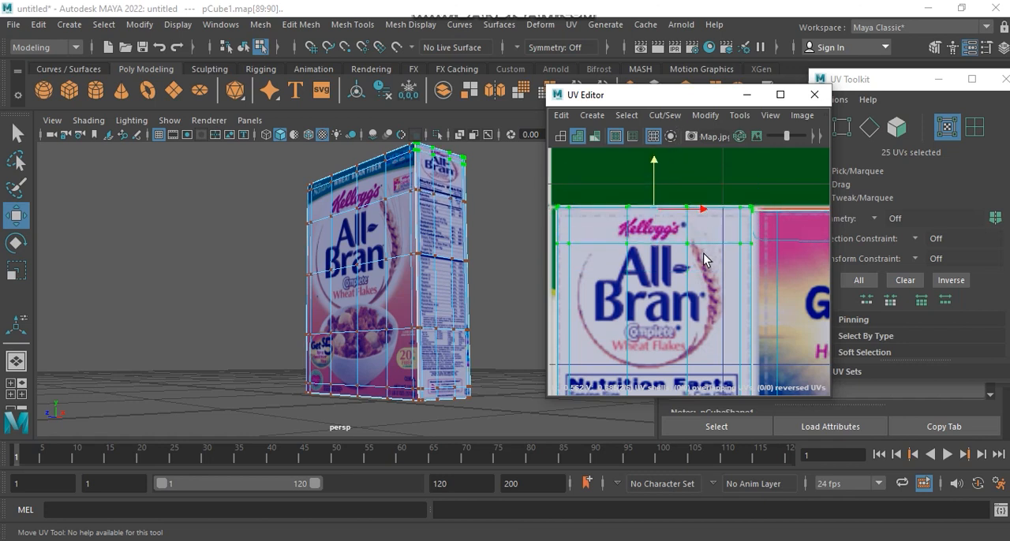
key("ctrl+z")
right_click_drag(675, 242, 783, 198)
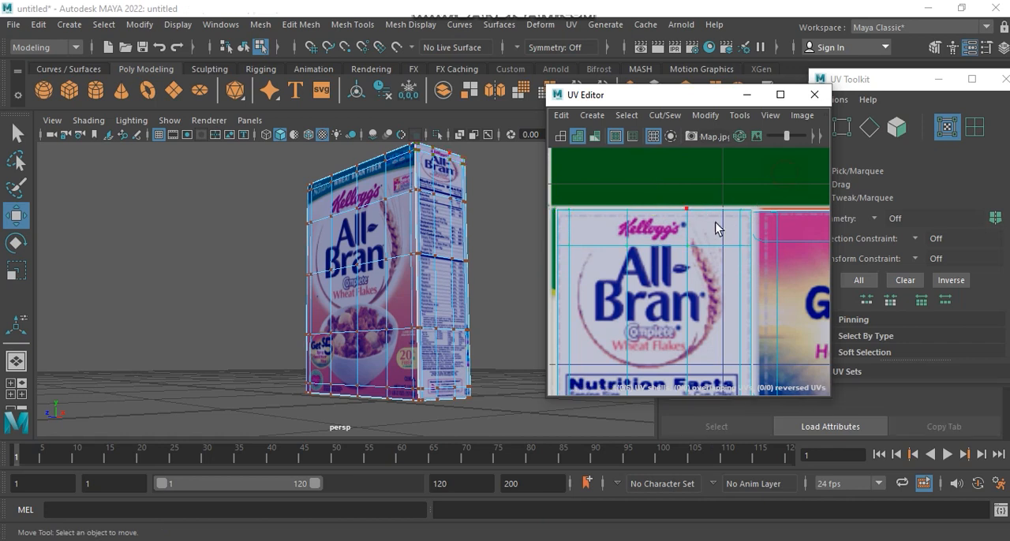
Step: Select all faces on the box's untextured left side, using the top view to pick the whole side
scroll(715, 230, "down", 5)
left_click_drag(409, 250, 383, 292, "alt")
middle_click_drag(383, 293, 403, 266, "alt")
right_click_drag(398, 166, 461, 133)
left_click_drag(407, 268, 291, 287, "alt")
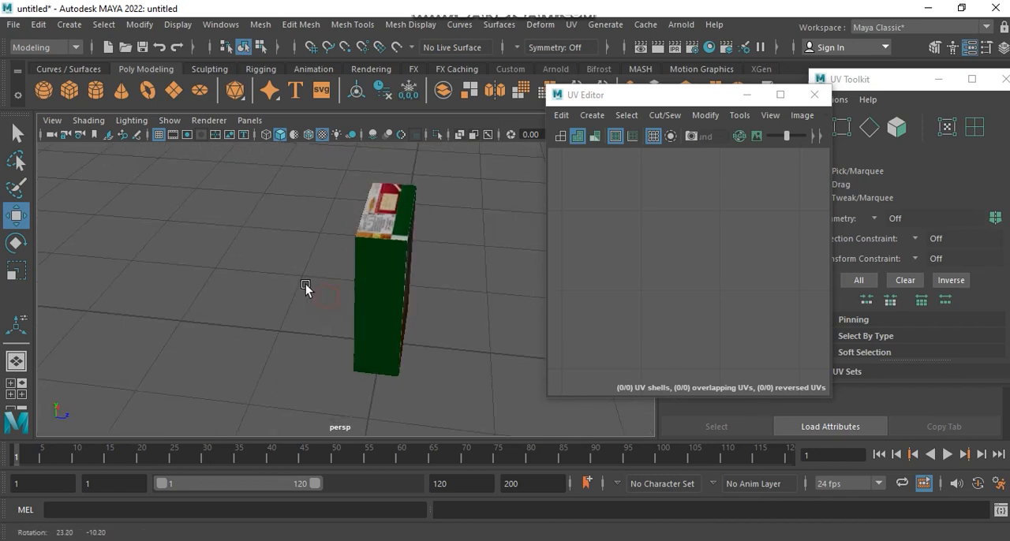
left_click(394, 266)
left_click_drag(394, 265, 387, 234, "alt")
right_click_drag(387, 234, 383, 188)
left_click(403, 288)
key("space")
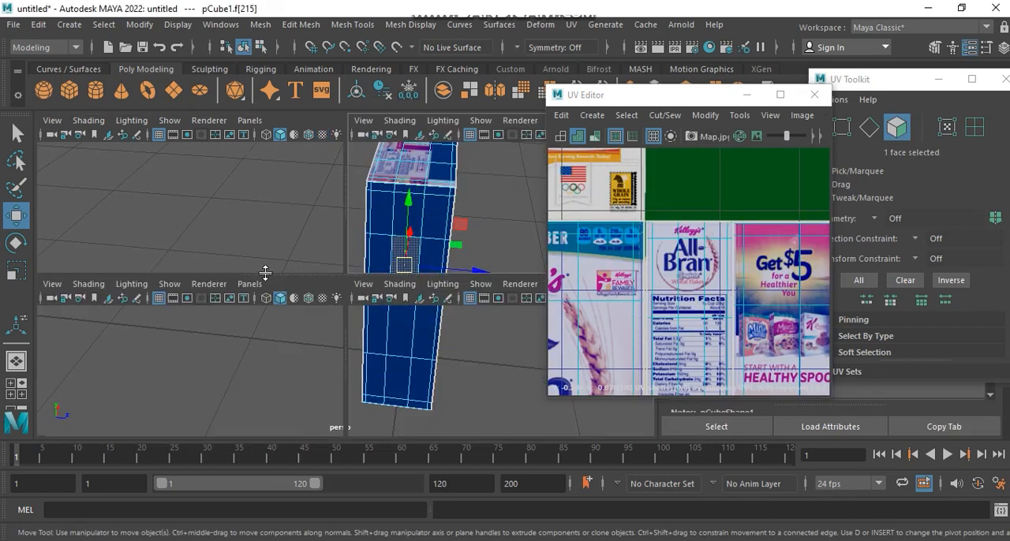
key("space")
left_click_drag(254, 185, 341, 385)
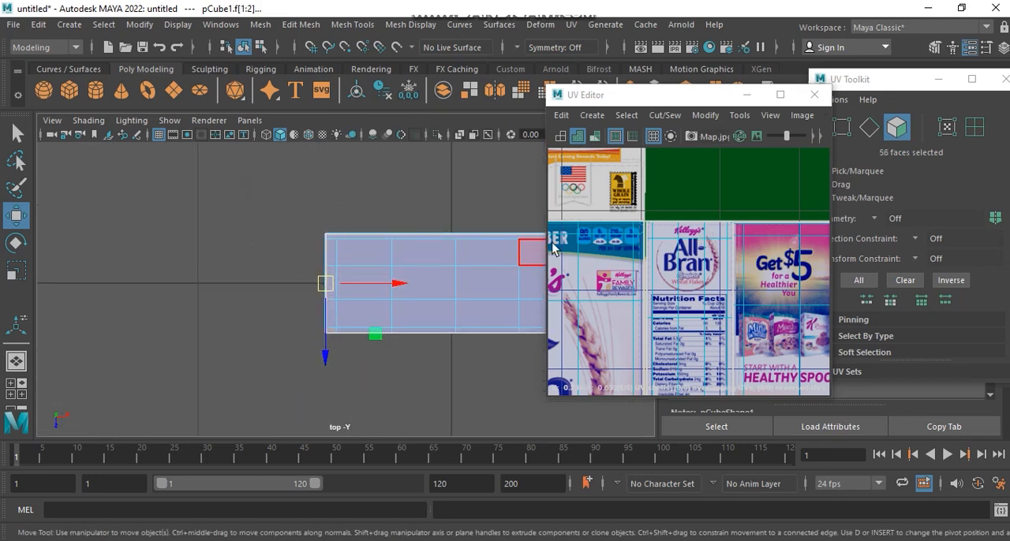
Step: Apply Planar mapping to the left side's faces, then scale the new UV shell down and flip it horizontally
left_click(572, 26)
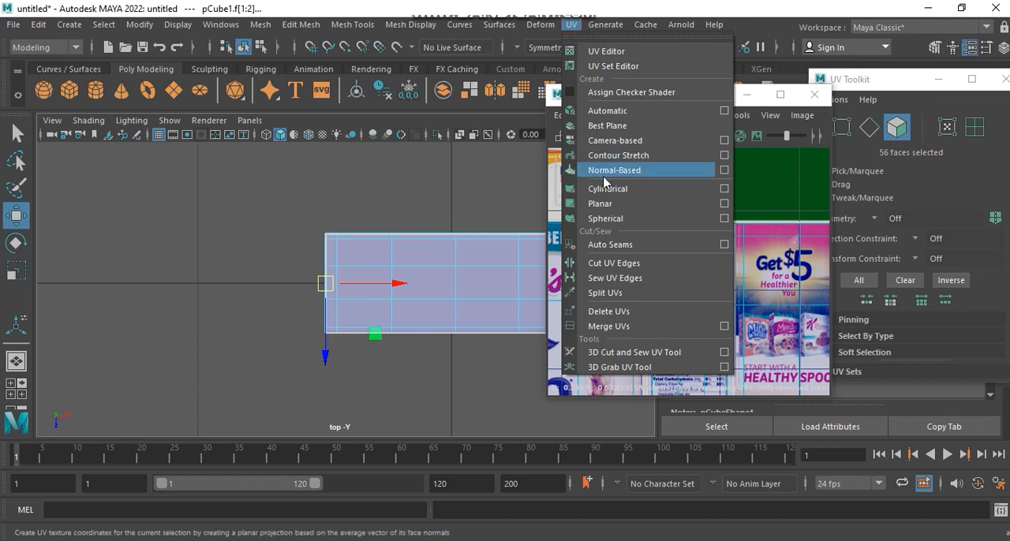
left_click(611, 202)
scroll(702, 231, "down", 5)
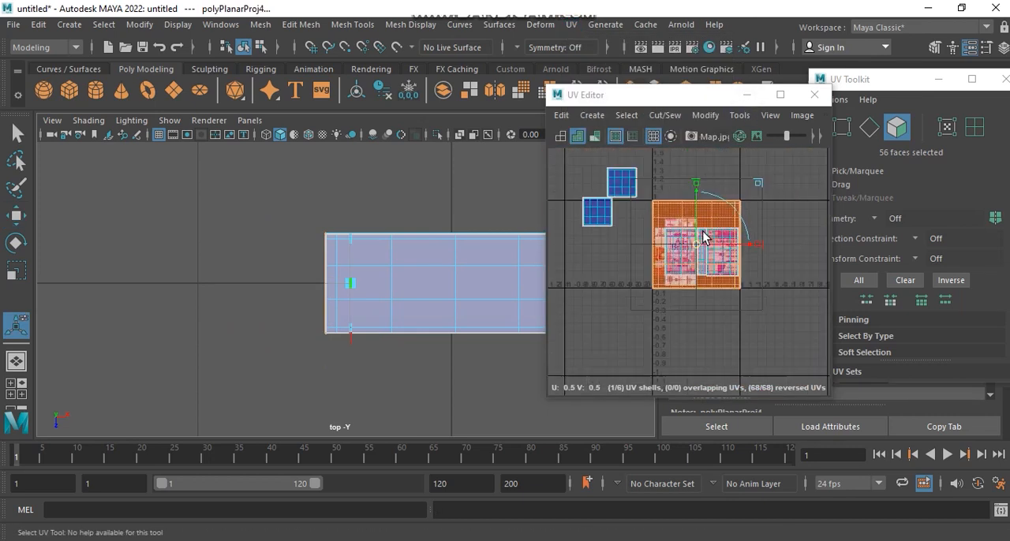
left_click_drag(750, 230, 693, 247)
scroll(693, 251, "up", 6)
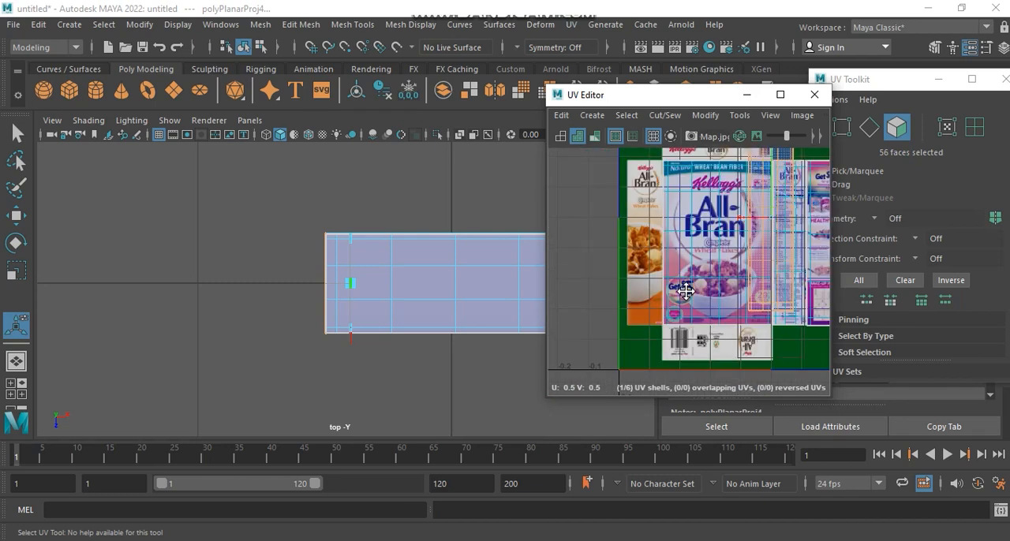
Step: Move the left side's shell onto the leftmost orange side panel of the packaging image and fit it to the panel's width
left_click_drag(780, 240, 654, 258)
middle_click_drag(660, 248, 677, 285, "alt")
scroll(678, 285, "down", 2)
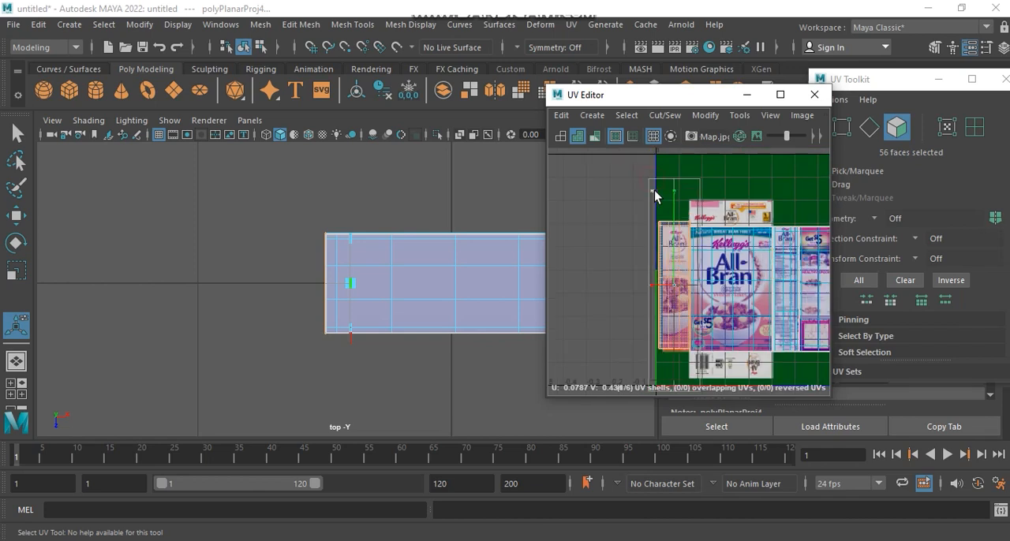
scroll(676, 267, "up", 3)
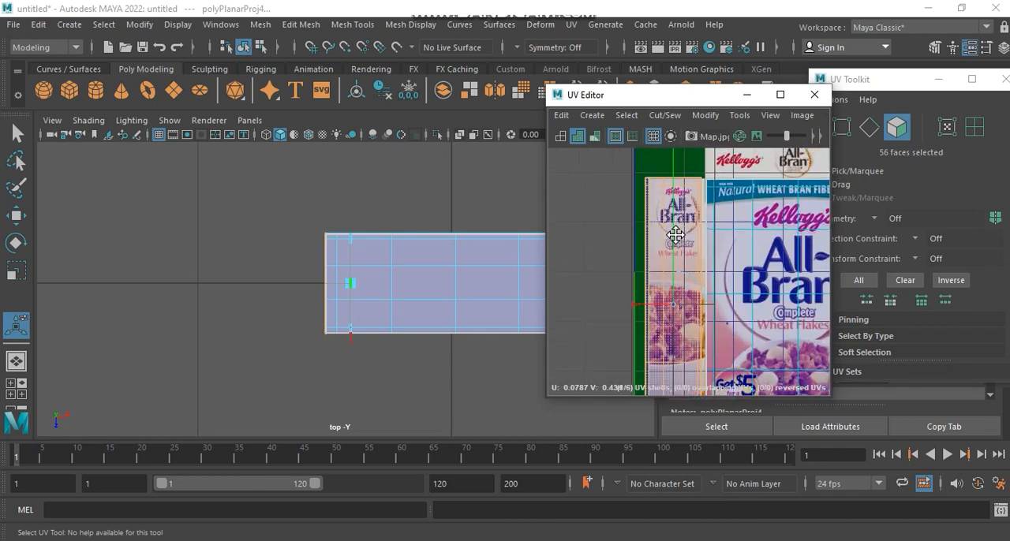
left_click_drag(675, 287, 682, 297)
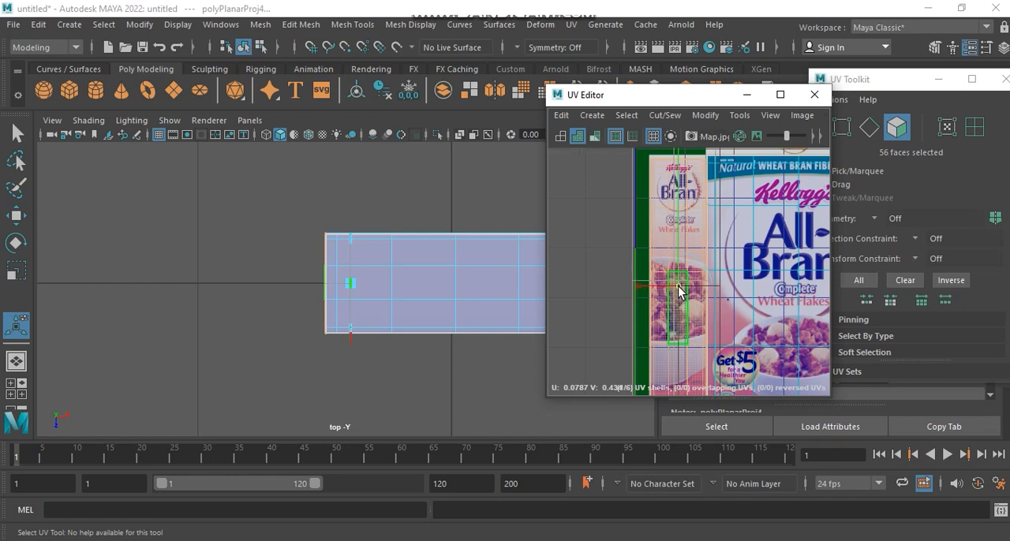
middle_click_drag(677, 292, 674, 210, "alt")
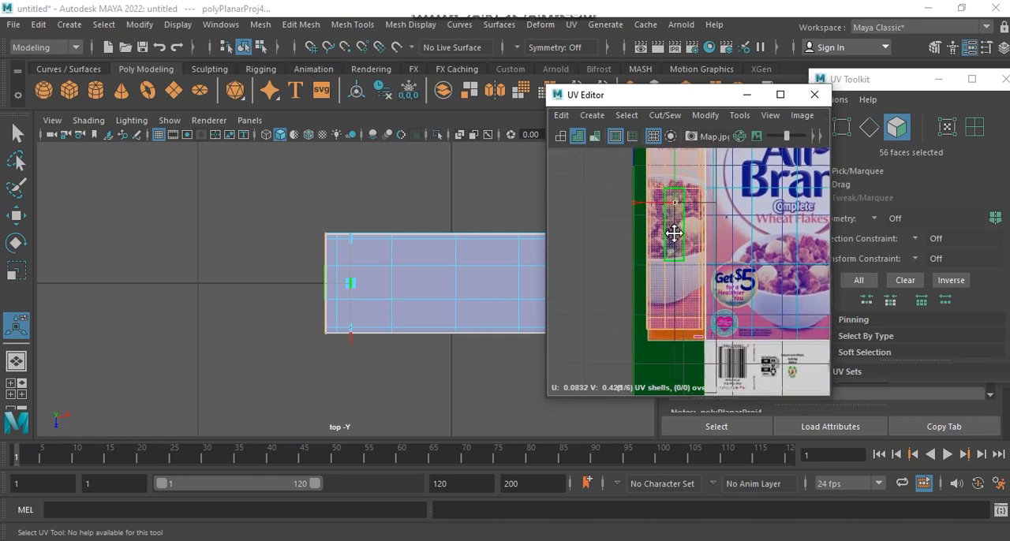
Step: Select the left side shell's bottom rows of UVs and move them down to the orange panel's bottom edge
right_click_drag(659, 297, 743, 299)
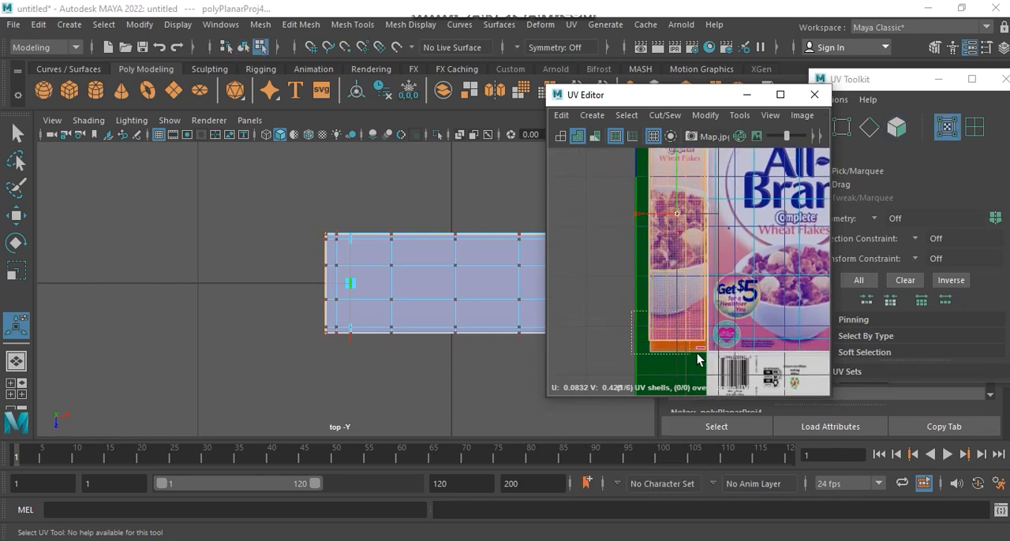
left_click_drag(708, 355, 707, 354)
scroll(669, 343, "up", 5)
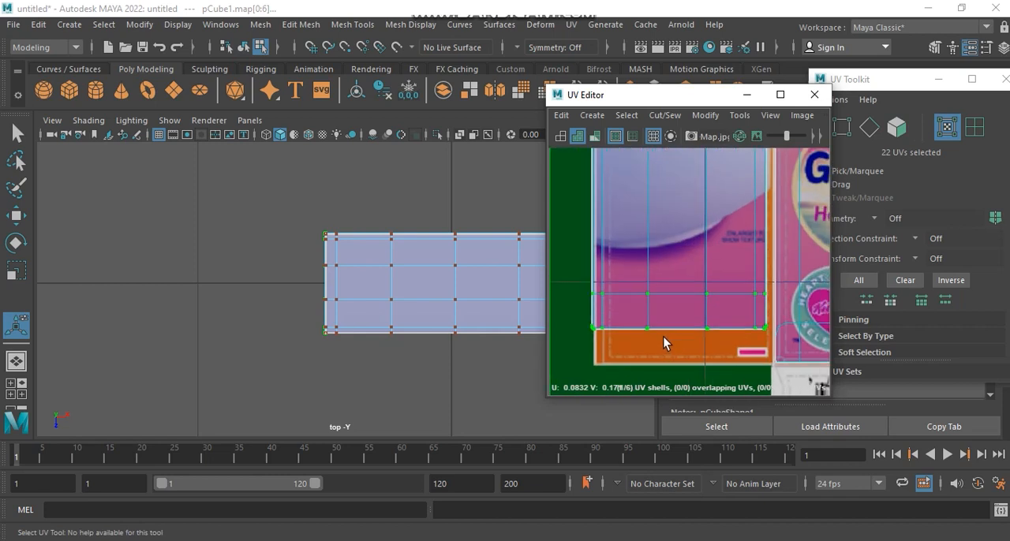
key("w")
left_click_drag(678, 287, 681, 320)
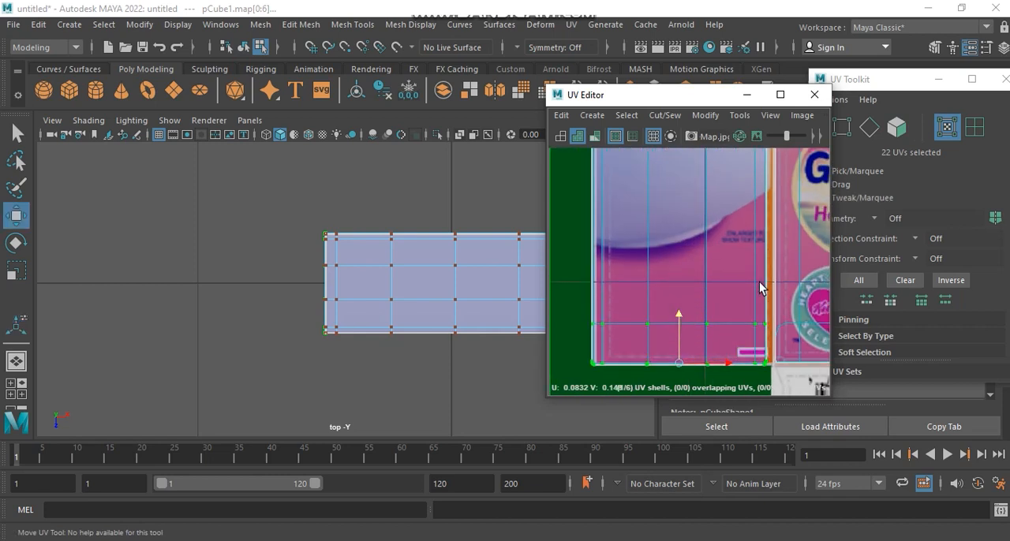
Step: Select the left side shell's top rows of UVs and move them up to the orange panel's top edge
scroll(749, 294, "down", 8)
scroll(694, 292, "up", 6)
middle_click_drag(675, 251, 615, 233, "alt")
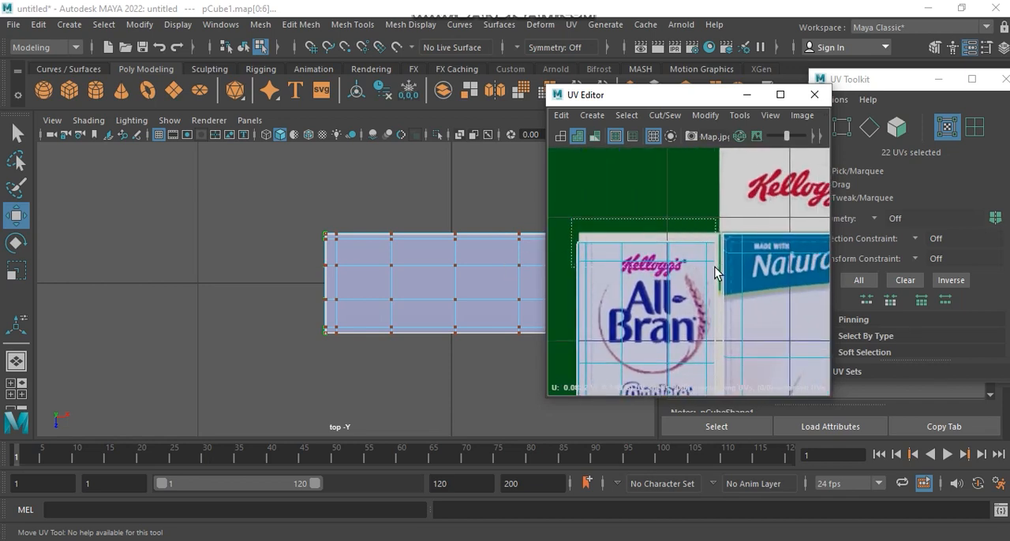
left_click_drag(718, 270, 718, 269)
left_click_drag(646, 197, 650, 187)
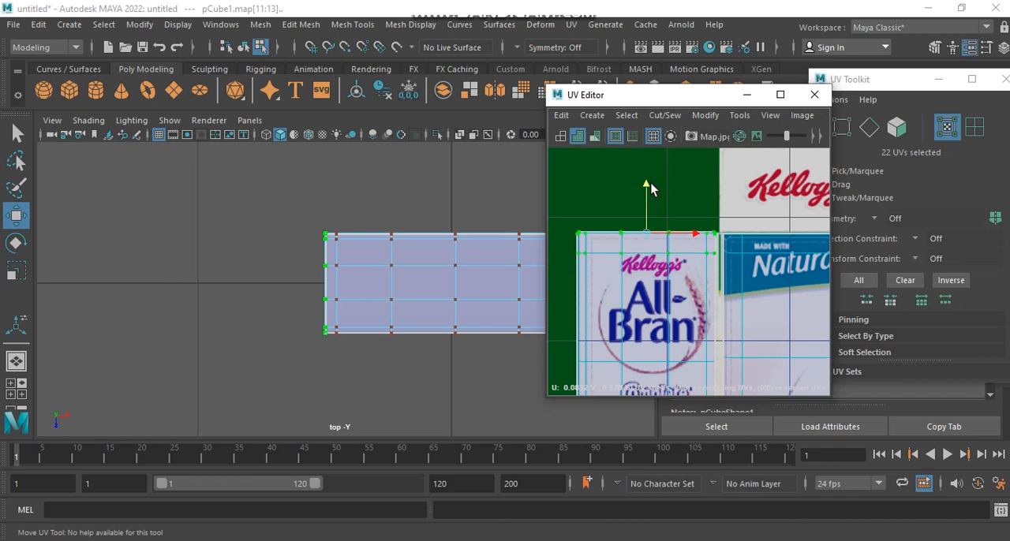
Step: Select the left side shell's rightmost column of UVs, move it out to the side panel's right edge, and clear the selection
scroll(665, 266, "down", 4)
middle_click_drag(684, 284, 695, 144, "alt")
middle_click_drag(661, 276, 663, 158, "alt")
middle_click_drag(694, 276, 636, 338, "alt")
scroll(636, 326, "down", 3)
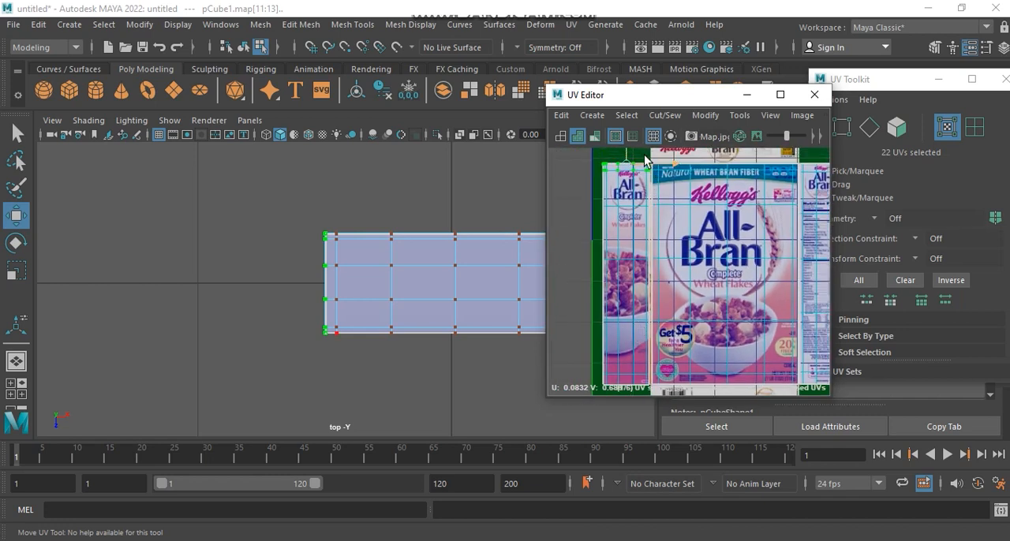
left_click_drag(650, 392, 649, 390)
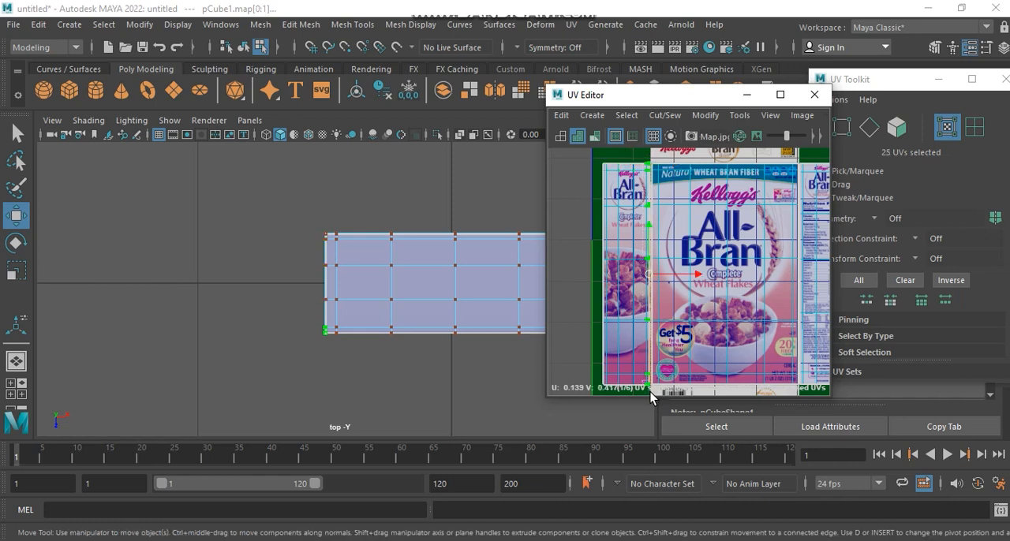
scroll(655, 380, "up", 6)
middle_click_drag(660, 224, 655, 484, "alt")
middle_click_drag(645, 257, 645, 364, "alt")
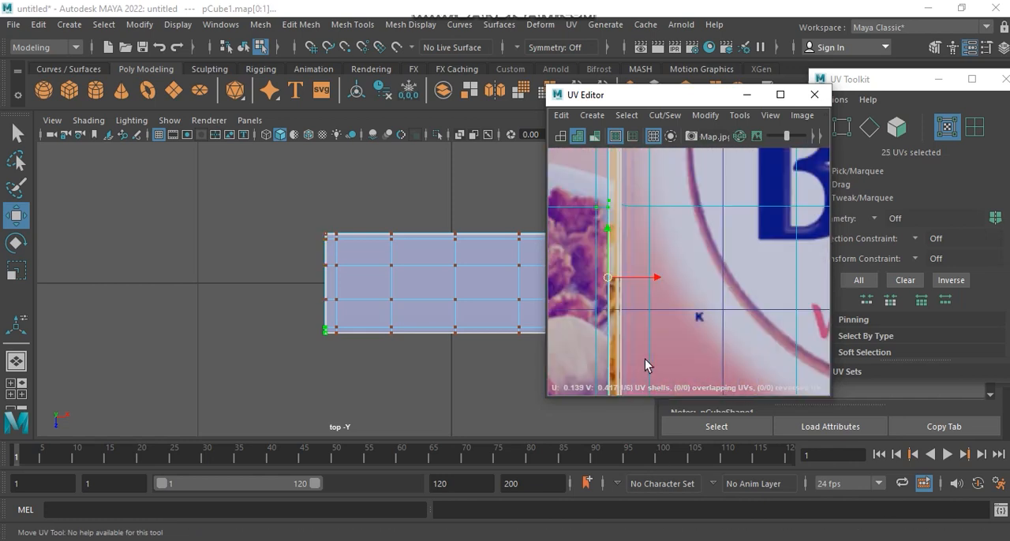
left_click_drag(660, 279, 669, 279)
scroll(673, 264, "down", 5)
middle_click_drag(660, 311, 667, 411, "alt")
middle_click_drag(645, 235, 652, 299, "alt")
right_click_drag(597, 253, 662, 208)
left_click(618, 187)
left_click(646, 187)
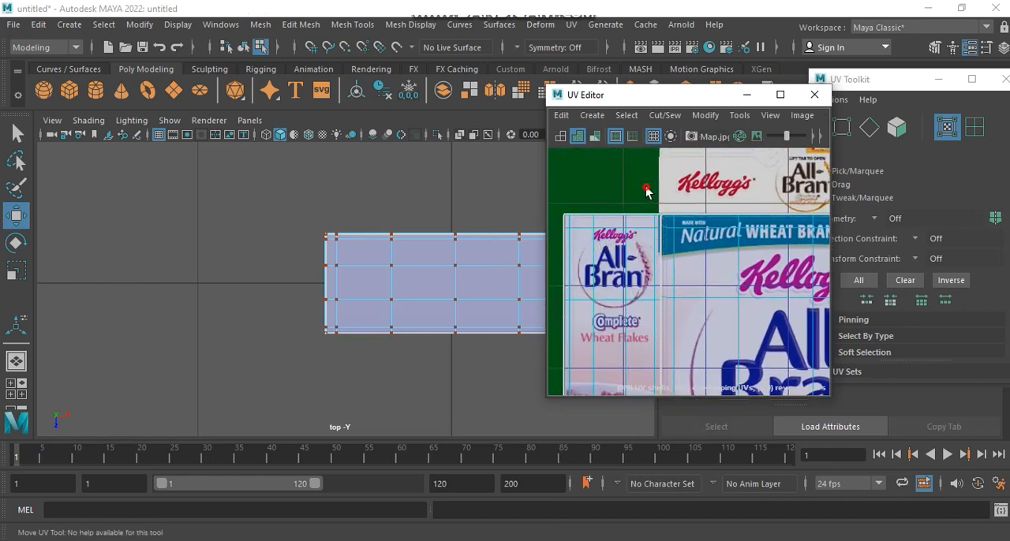
Step: Select only the faces of the box's top side in the front view, leaving out the faces below it
middle_click_drag(418, 273, 331, 264, "alt")
key("space")
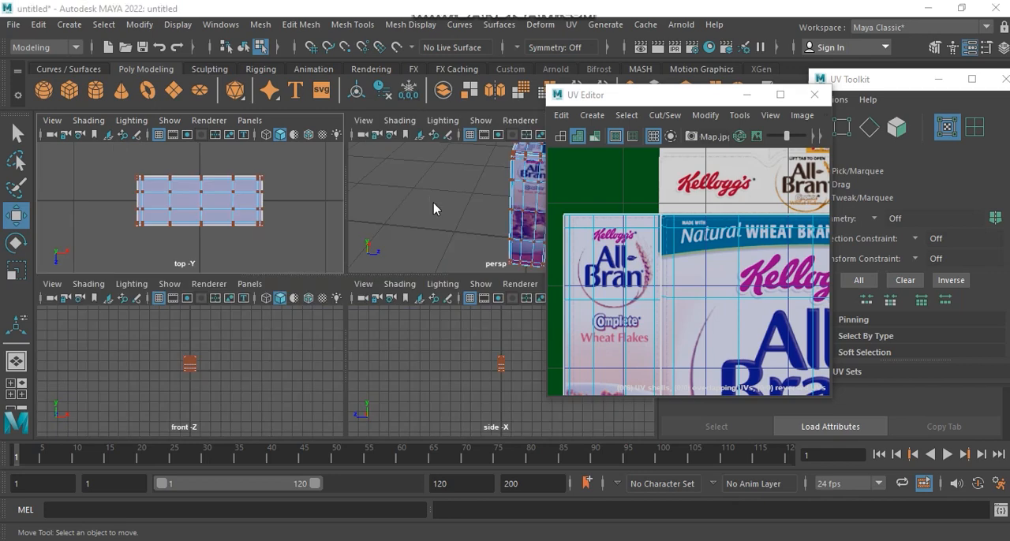
key("space")
left_click_drag(423, 259, 410, 304, "alt")
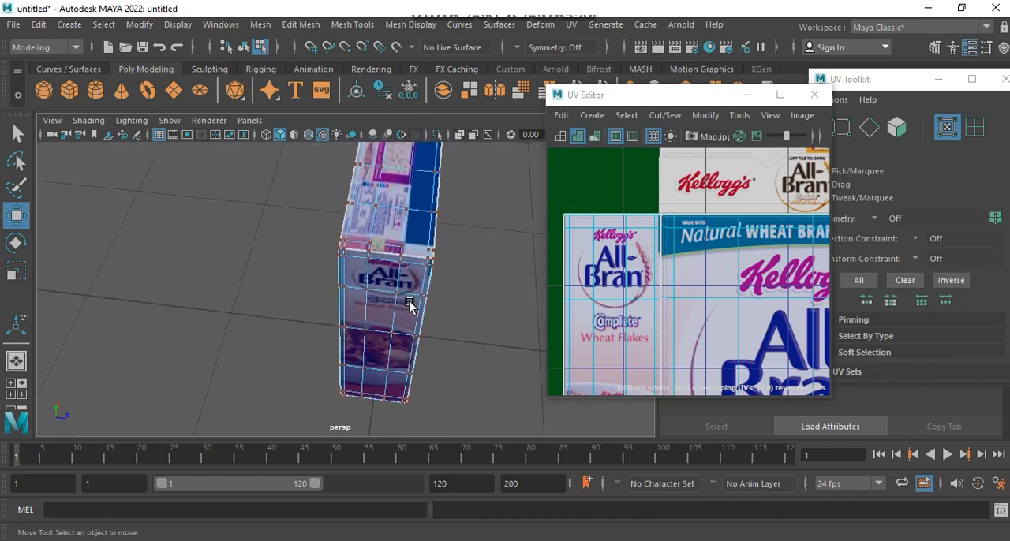
scroll(686, 265, "down", 3)
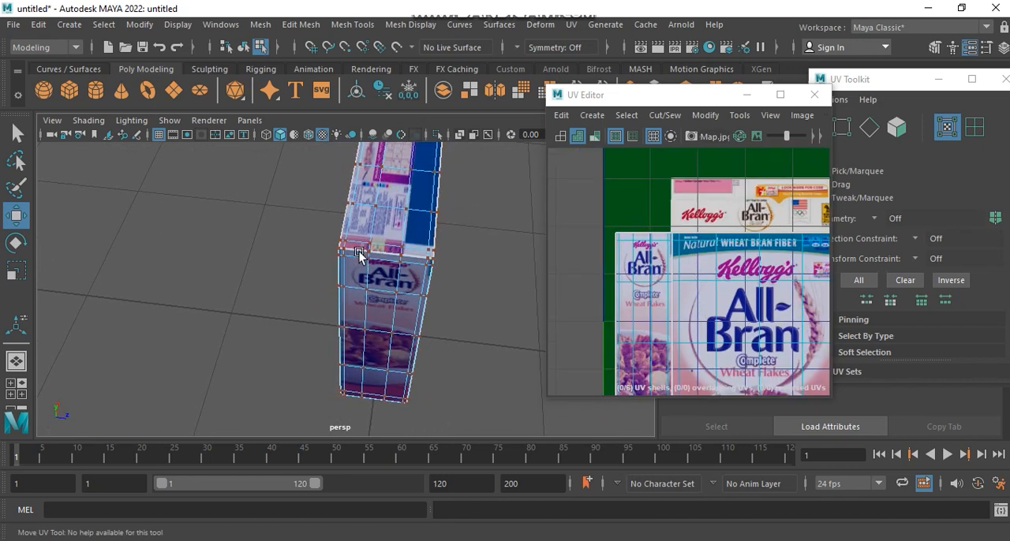
middle_click_drag(382, 257, 345, 326, "alt")
right_click_drag(379, 243, 382, 189)
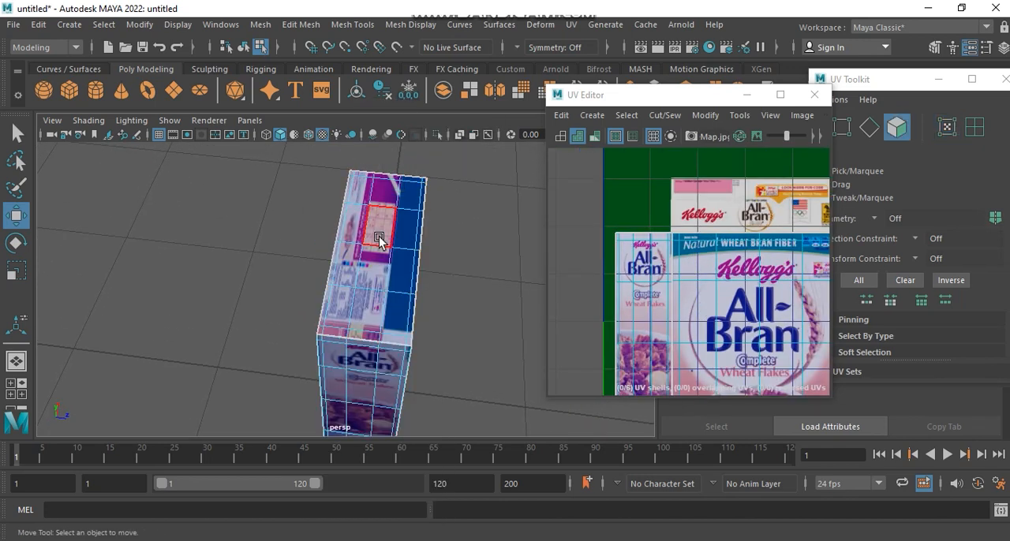
left_click(379, 239)
key("space")
key("space")
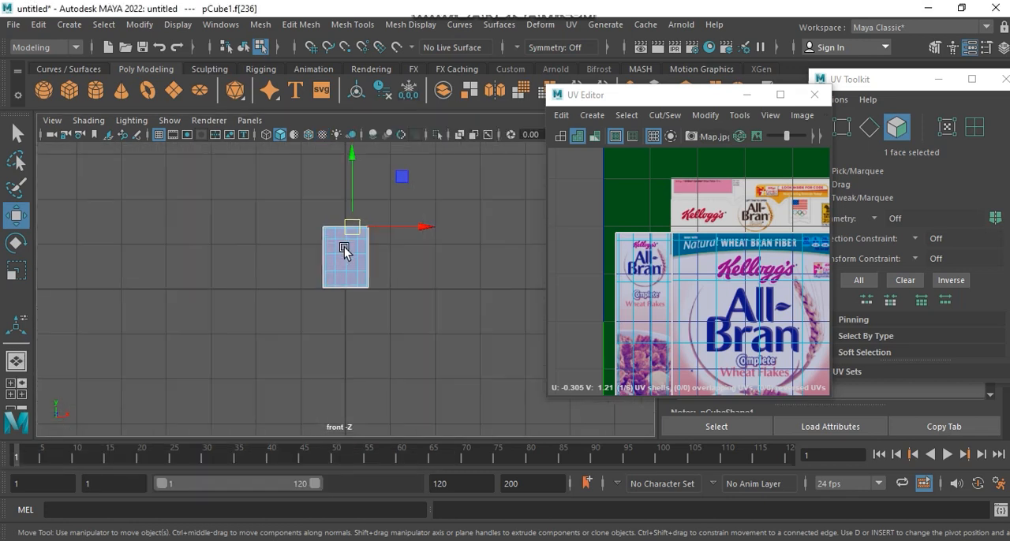
scroll(343, 250, "up", 5)
middle_click_drag(345, 248, 345, 386, "alt")
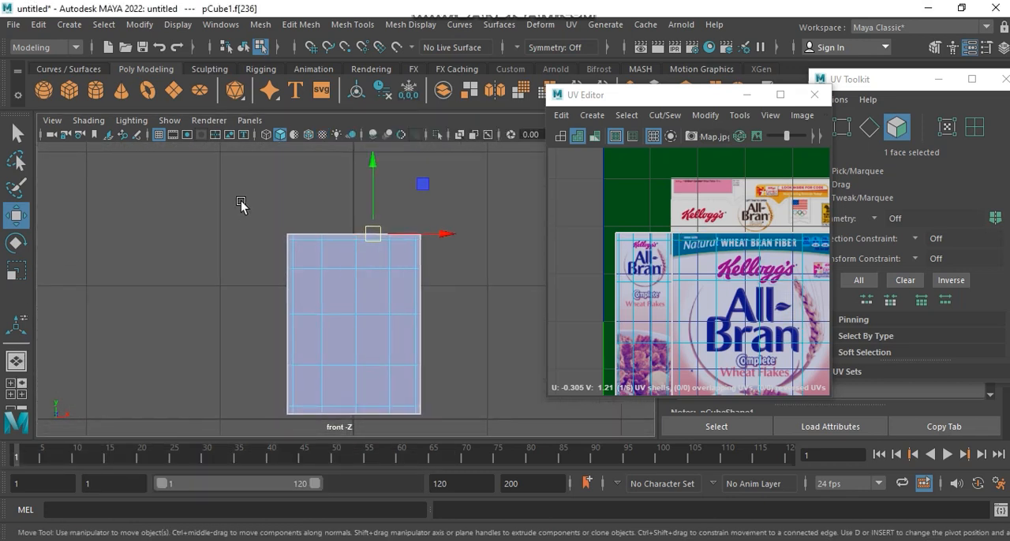
left_click_drag(444, 241, 443, 246)
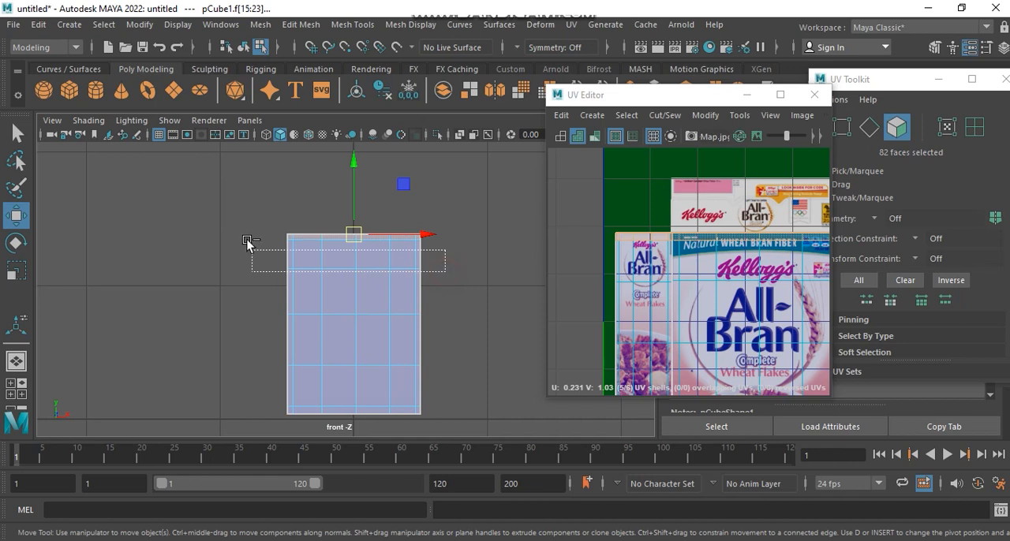
left_click_drag(245, 236, 247, 238, "ctrl")
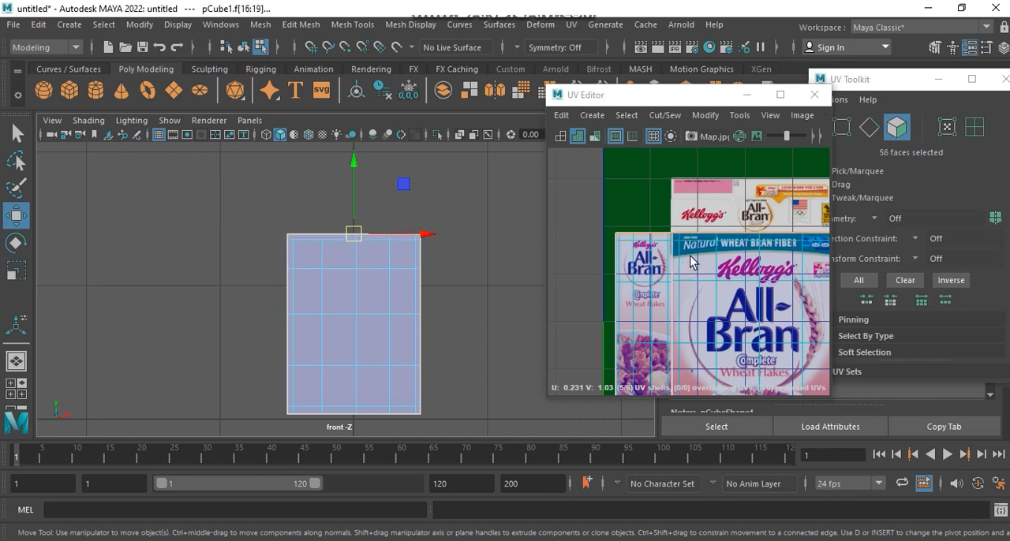
Step: Apply Planar mapping to the top faces, projected from the Y axis and fitted to the bounding box
scroll(687, 263, "down", 5)
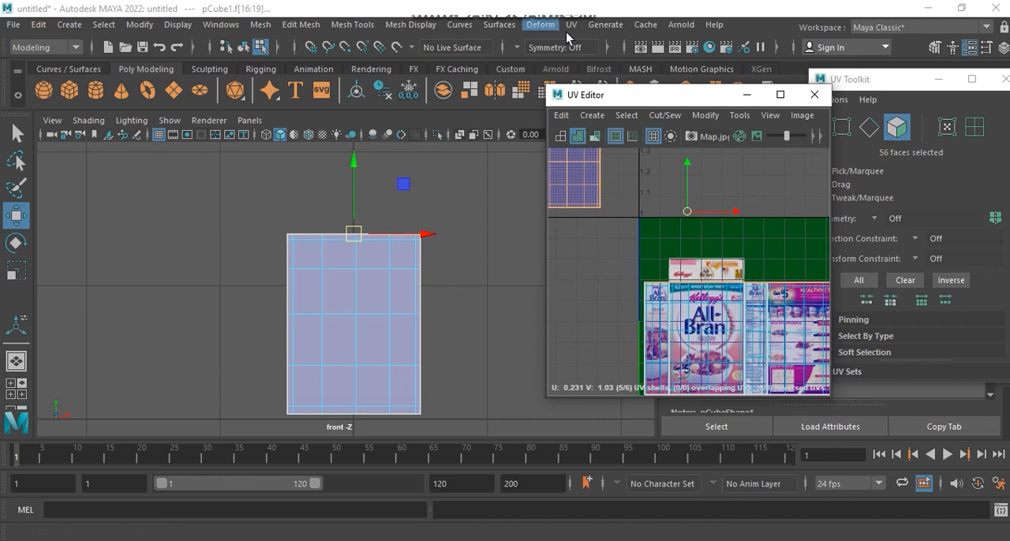
left_click(570, 24)
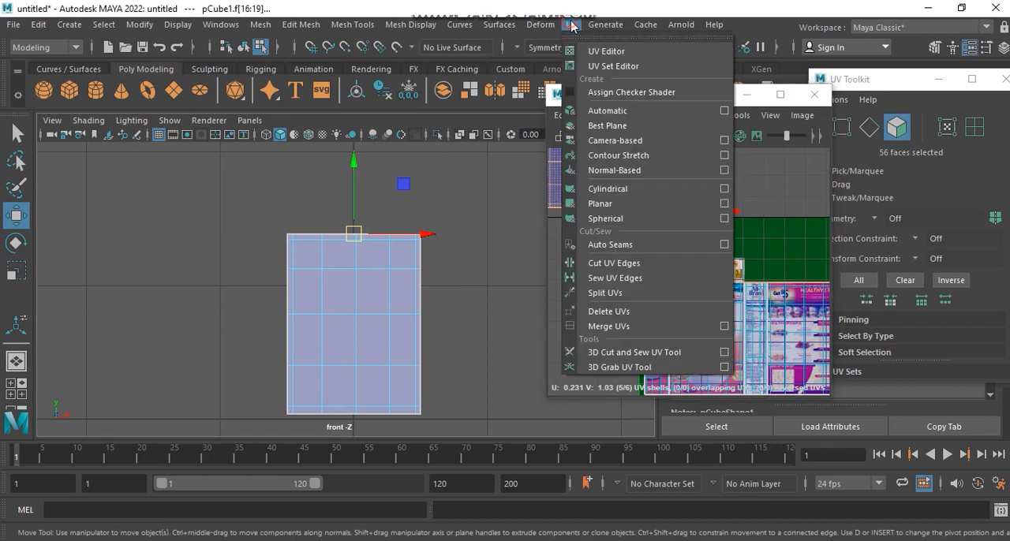
left_click(724, 203)
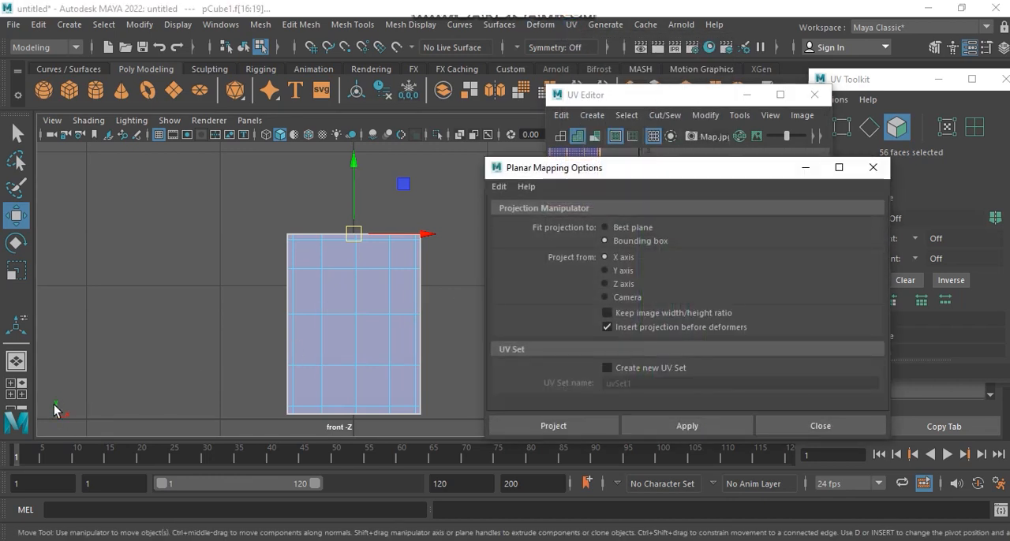
left_click(706, 427)
left_click(783, 427)
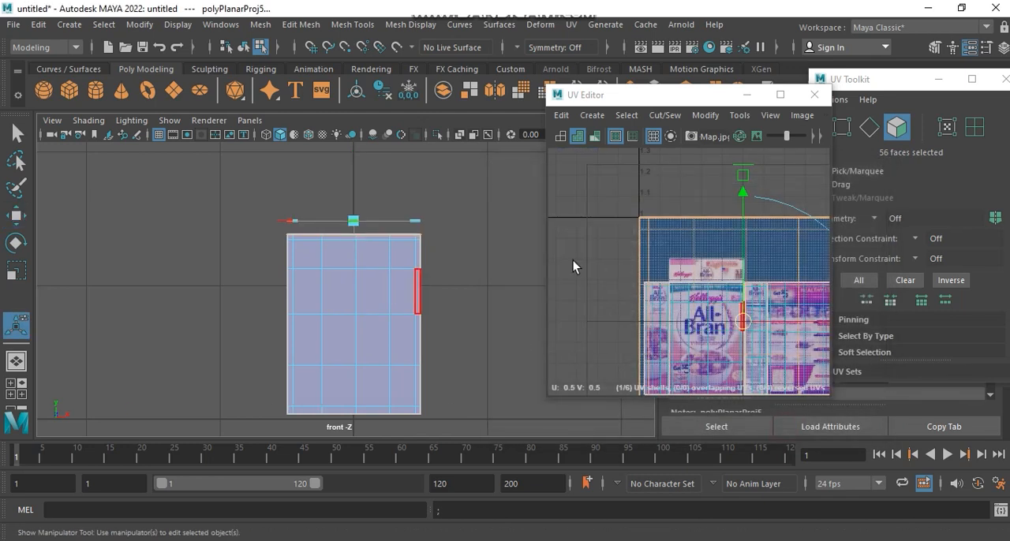
Step: Scale the top's UV shell down and move it onto the top flap panel above the front panel of the packaging image
key("f")
left_click_drag(792, 192, 730, 276)
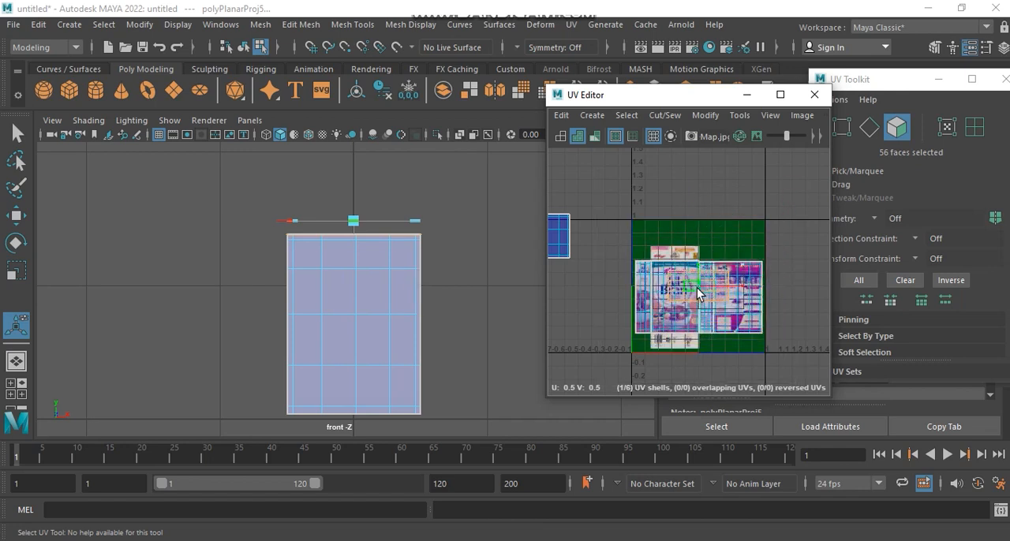
scroll(676, 229, "up", 5)
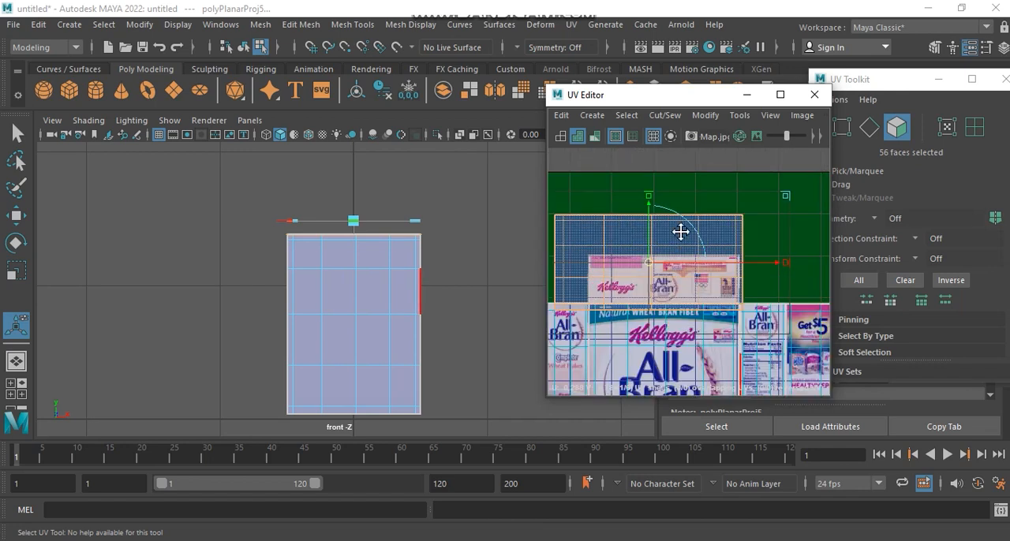
key("space")
key("space")
left_click_drag(380, 225, 254, 264, "alt")
middle_click_drag(658, 222, 635, 270, "alt")
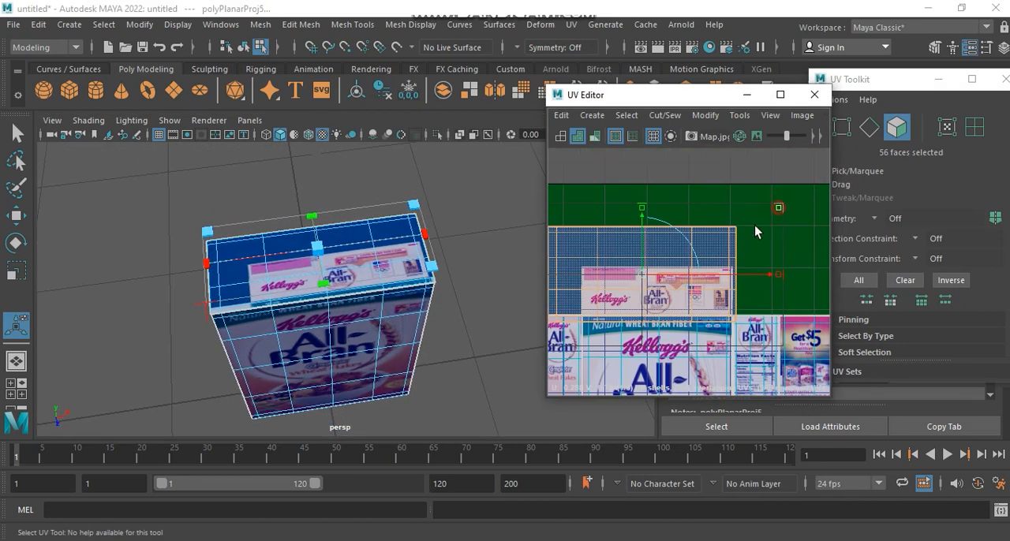
left_click_drag(754, 232, 728, 247)
left_click_drag(643, 280, 659, 295)
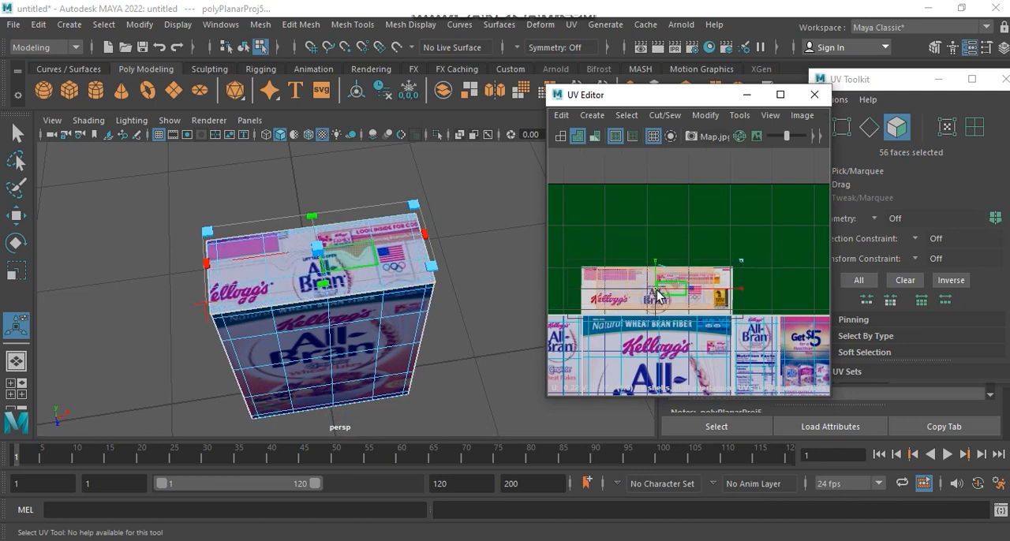
Step: Select the top shell's leftmost columns of UVs and move them out to the top flap panel's left edge
scroll(657, 296, "up", 5)
right_click(742, 268)
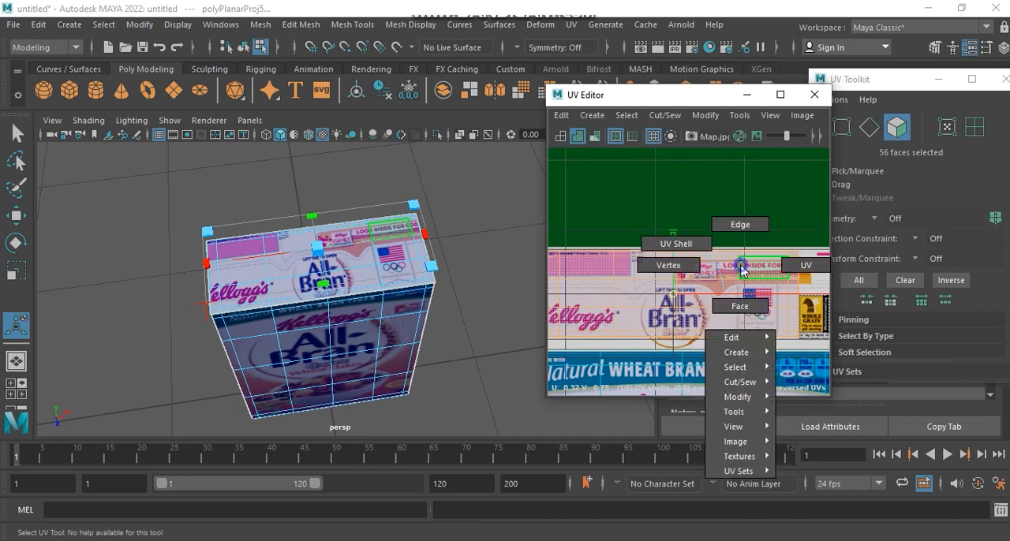
left_click(791, 265)
scroll(787, 256, "down", 3)
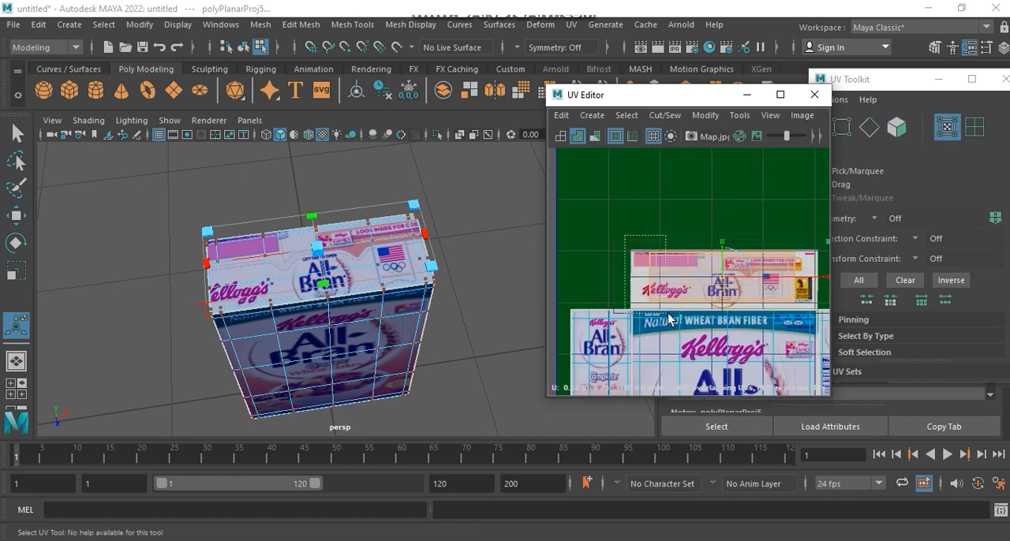
left_click_drag(666, 317, 667, 317)
key("w")
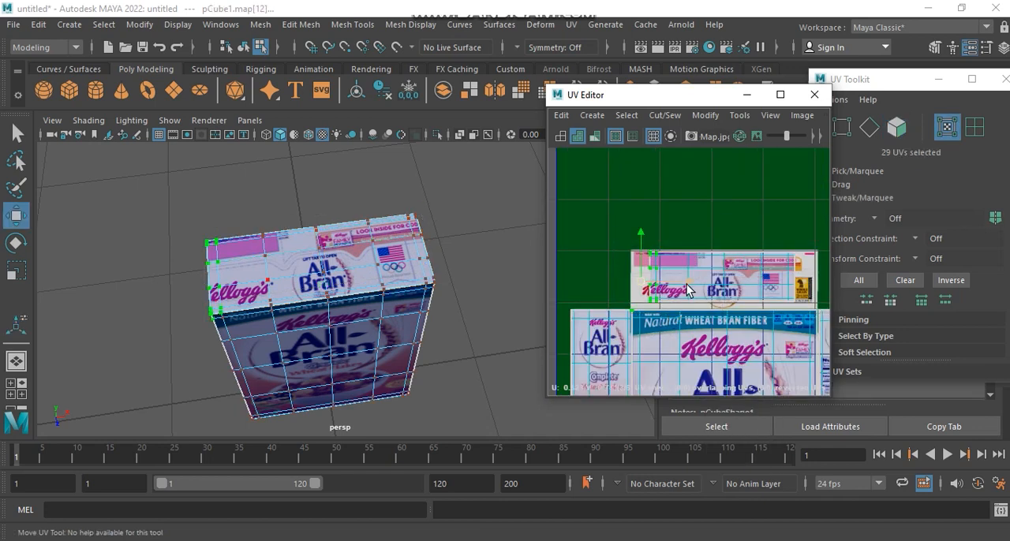
left_click_drag(685, 286, 671, 290)
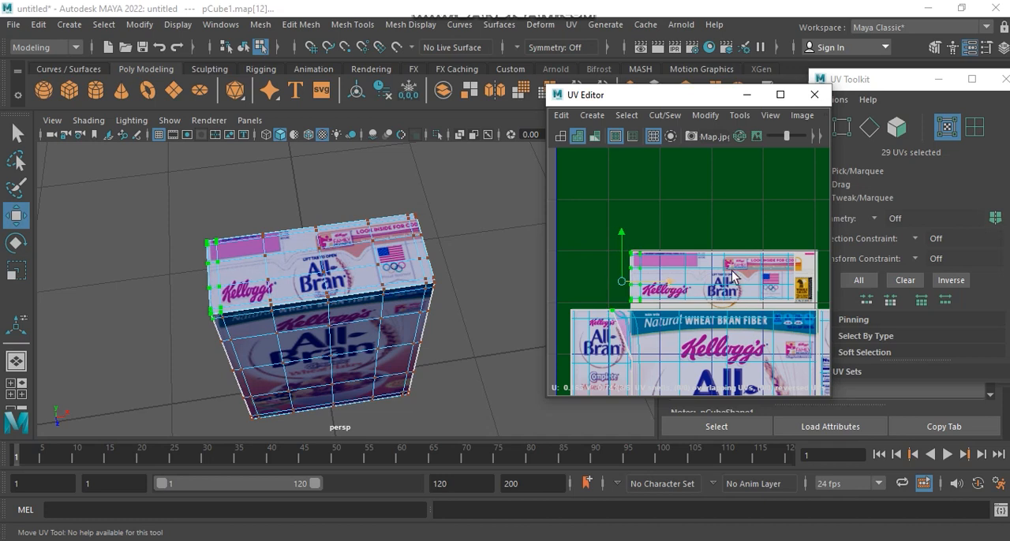
Step: Select the top shell's rightmost columns of UVs and move them out to the top flap panel's right edge
middle_click_drag(710, 285, 637, 269, "alt")
left_click_drag(708, 312, 709, 310)
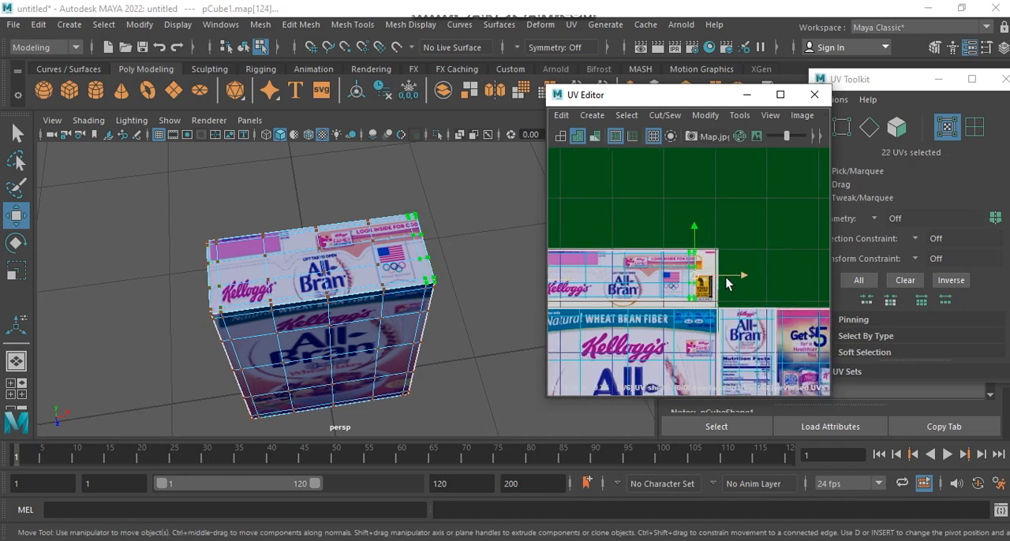
left_click_drag(747, 274, 769, 279)
Step: Select the top shell's uppermost rows of UVs and align them with the top flap panel's upper edge
middle_click_drag(686, 258, 753, 267, "alt")
left_click_drag(804, 272, 804, 271)
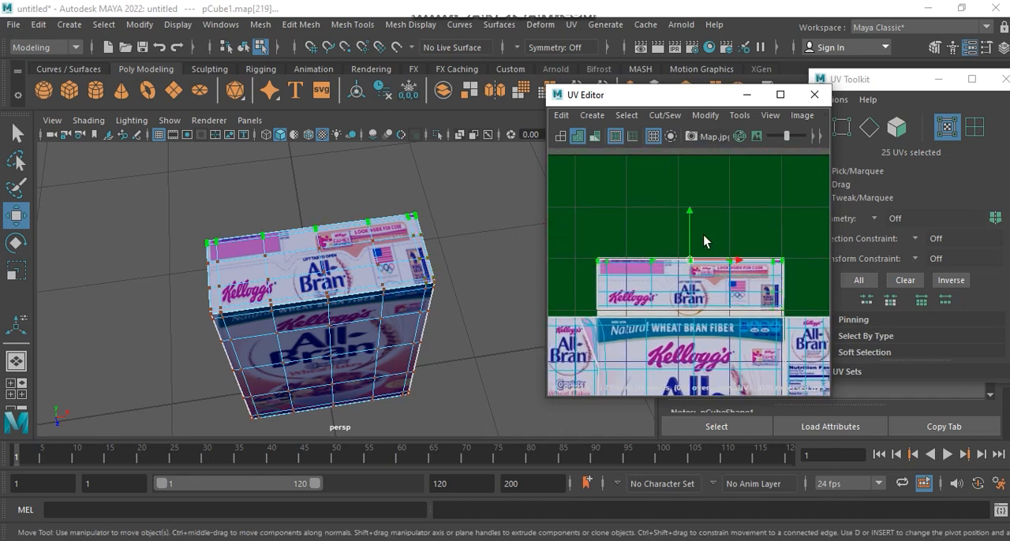
left_click_drag(689, 212, 693, 210)
Step: Select the top shell's lowest rows of UVs and align them with the top flap panel's lower edge
left_click_drag(794, 314, 796, 315)
middle_click_drag(691, 265, 691, 270)
scroll(704, 284, "up", 5)
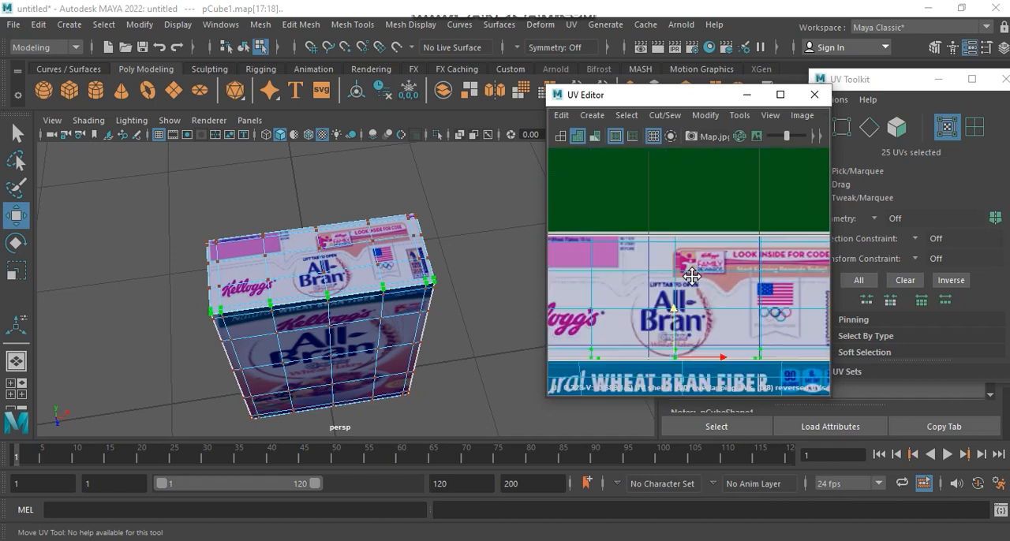
middle_click_drag(634, 254, 665, 255, "alt")
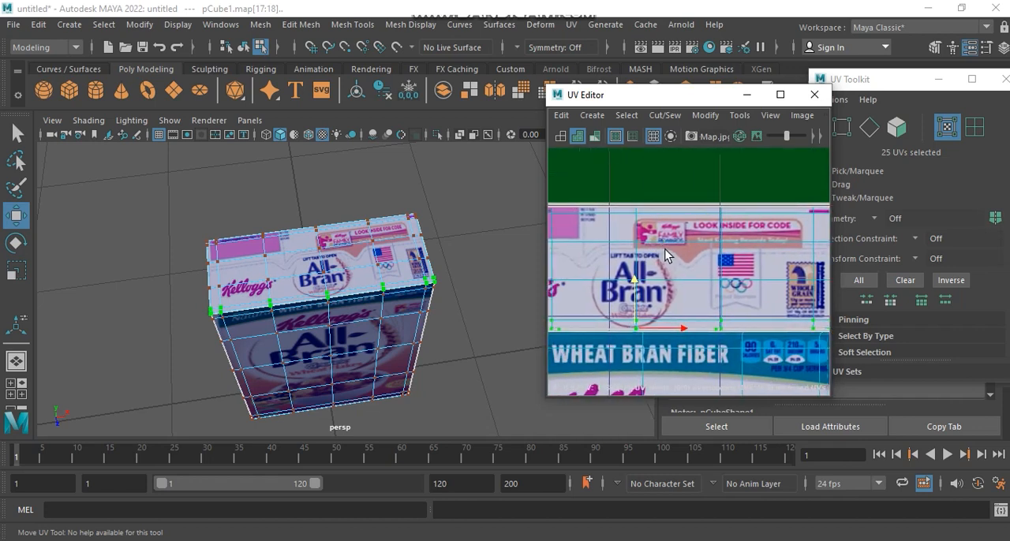
Step: Leave UV selection on the box and select all the faces of its bottom side in the perspective view
right_click_drag(274, 276, 348, 125)
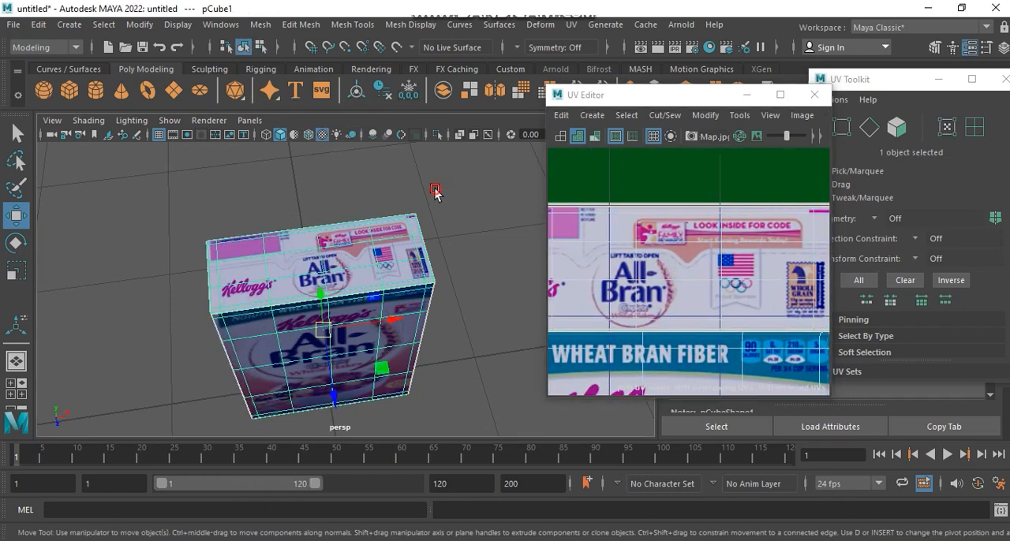
left_click(431, 234)
left_click_drag(431, 234, 303, 322, "alt")
middle_click_drag(303, 322, 356, 228, "alt")
left_click_drag(355, 228, 322, 251, "alt")
left_click(324, 249)
right_click_drag(327, 146, 324, 184)
middle_click_drag(327, 306, 325, 272, "alt")
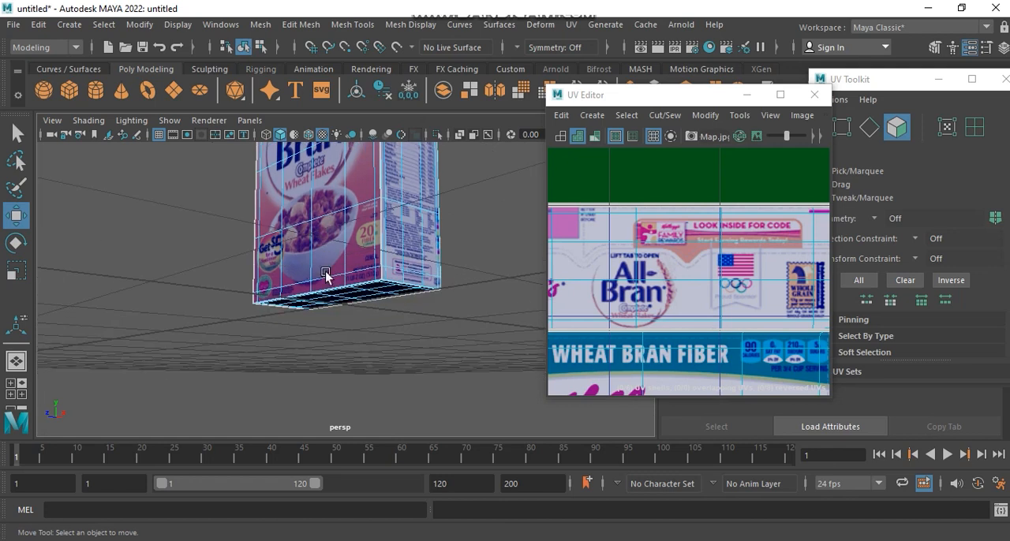
left_click_drag(326, 272, 353, 276, "alt")
left_click_drag(473, 297, 306, 313)
left_click_drag(437, 283, 516, 292, "ctrl")
left_click_drag(506, 289, 183, 278, "alt")
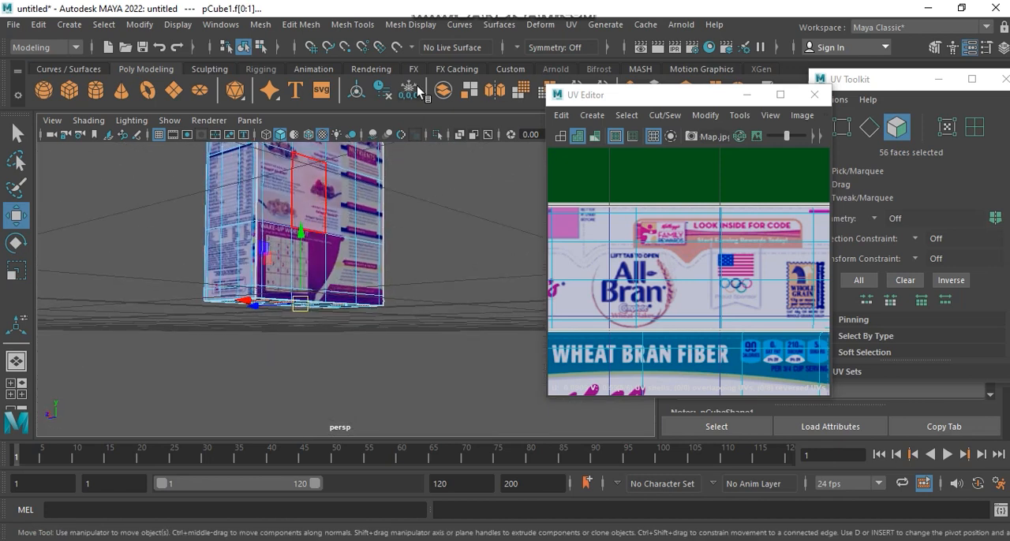
Step: Apply planar UV mapping to the selected bottom faces of the box
left_click(571, 25)
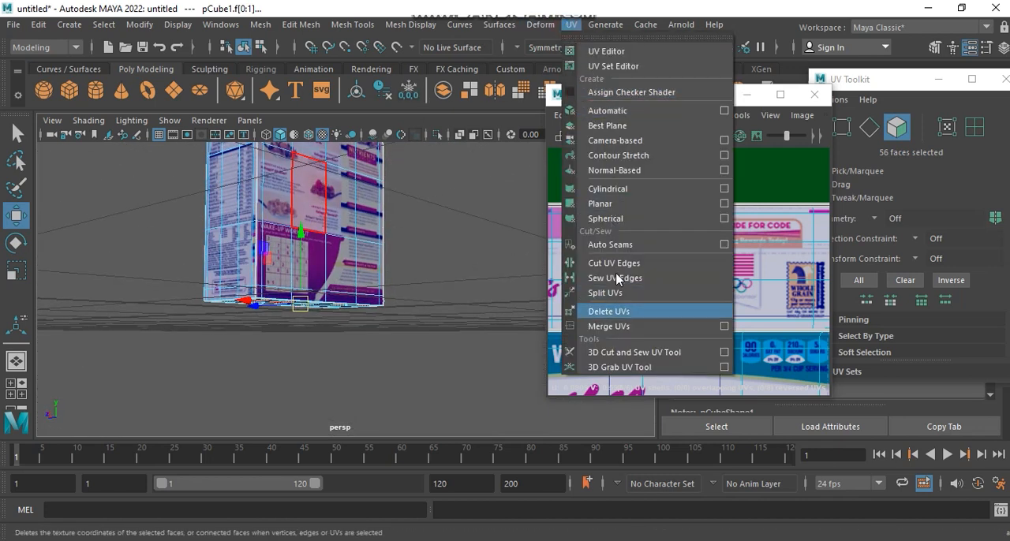
left_click(639, 204)
scroll(741, 219, "down", 10)
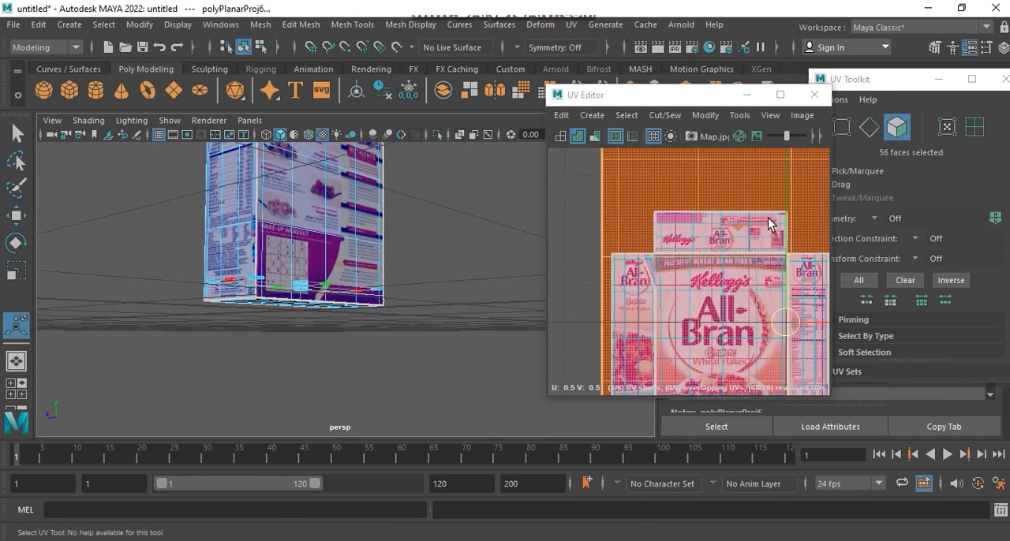
Step: Scale the bottom faces' new UV shell down and flatten it into a low strip beside the bottom flap panel
middle_click_drag(743, 243, 642, 282, "alt")
left_click_drag(738, 217, 656, 272)
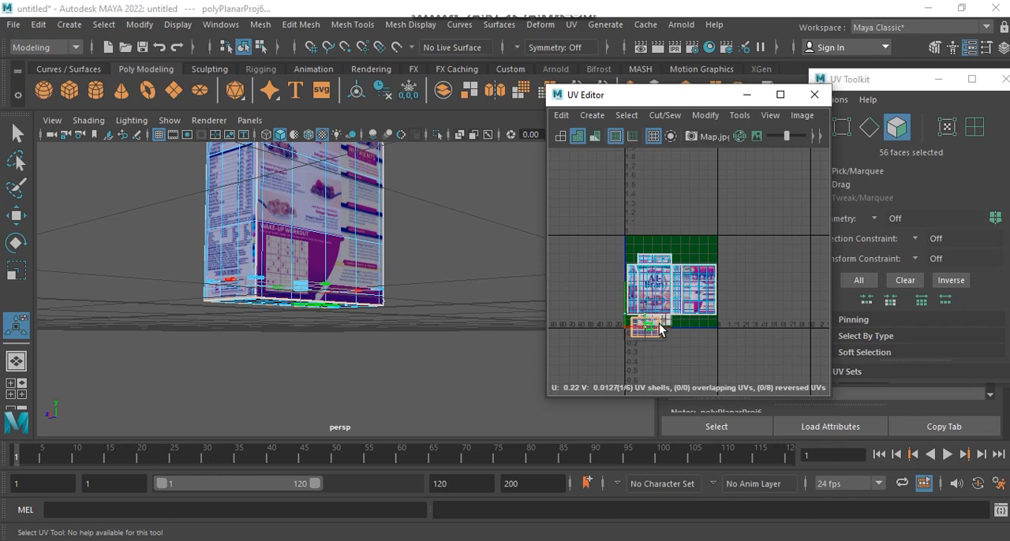
scroll(637, 334, "up", 5)
middle_click_drag(582, 291, 631, 287, "alt")
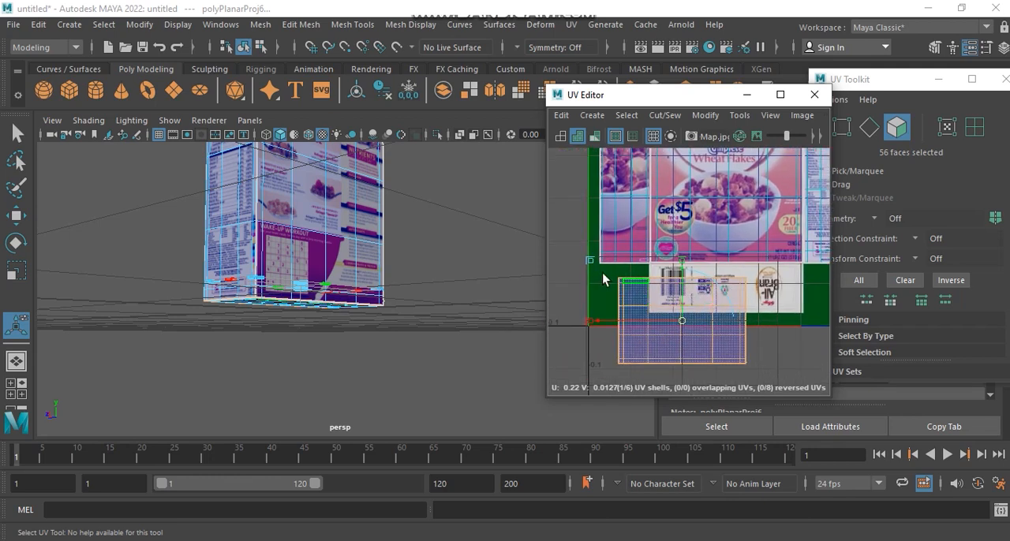
left_click_drag(592, 262, 609, 306)
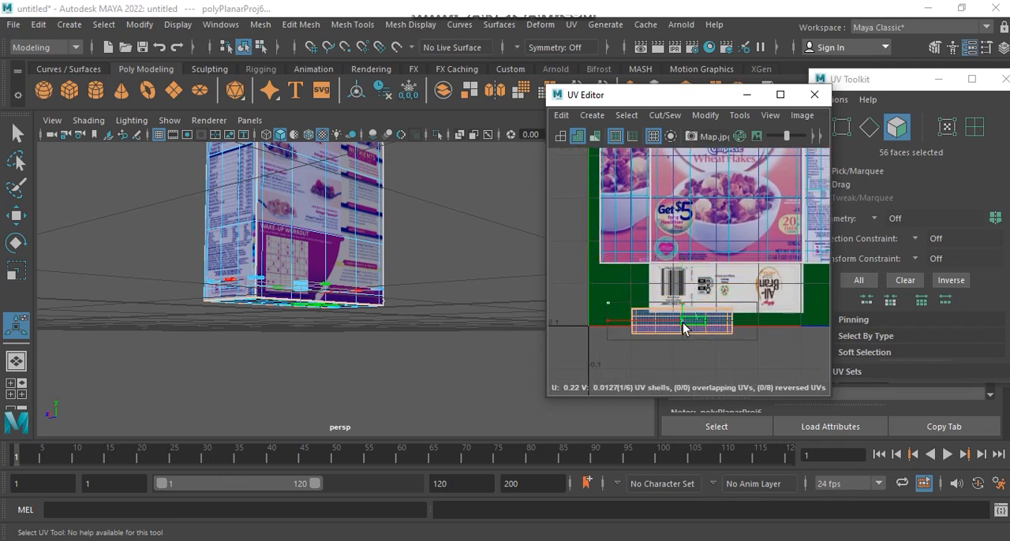
Step: Move the flattened bottom shell up onto the bottom flap panel with the barcode
left_click_drag(739, 291, 738, 295)
key("ctrl+z")
left_click(748, 301)
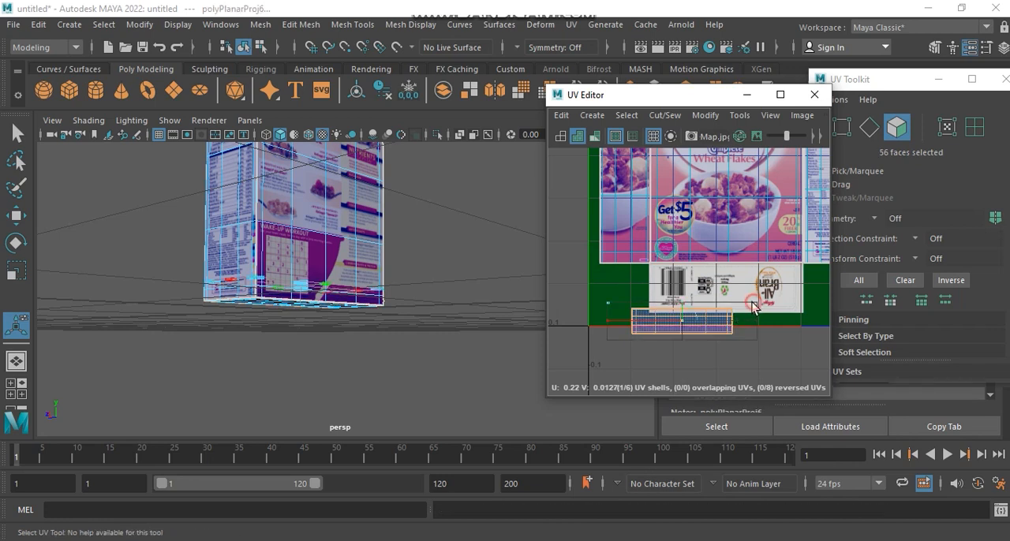
key("ctrl+z")
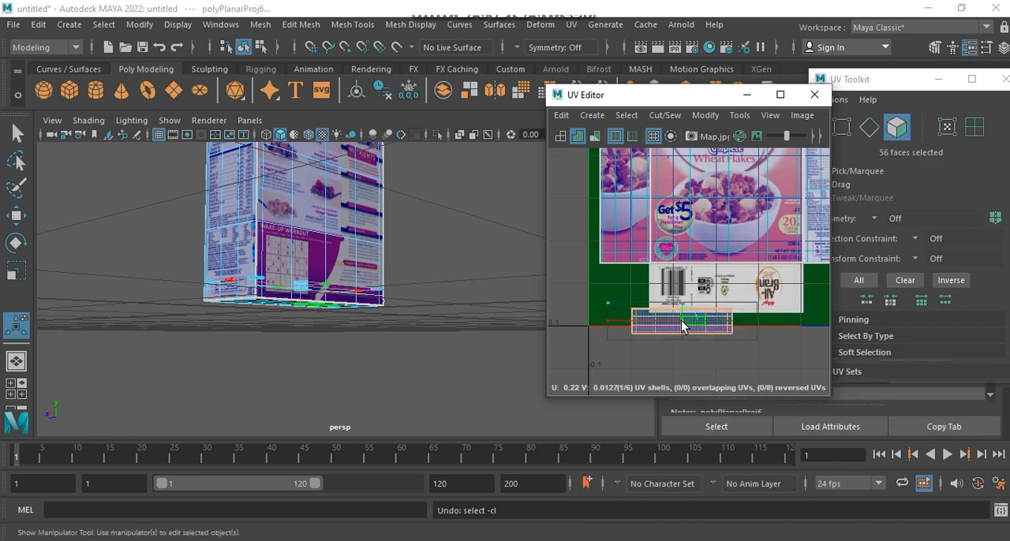
left_click_drag(733, 295, 719, 313)
key("ctrl+z")
scroll(694, 326, "up", 4)
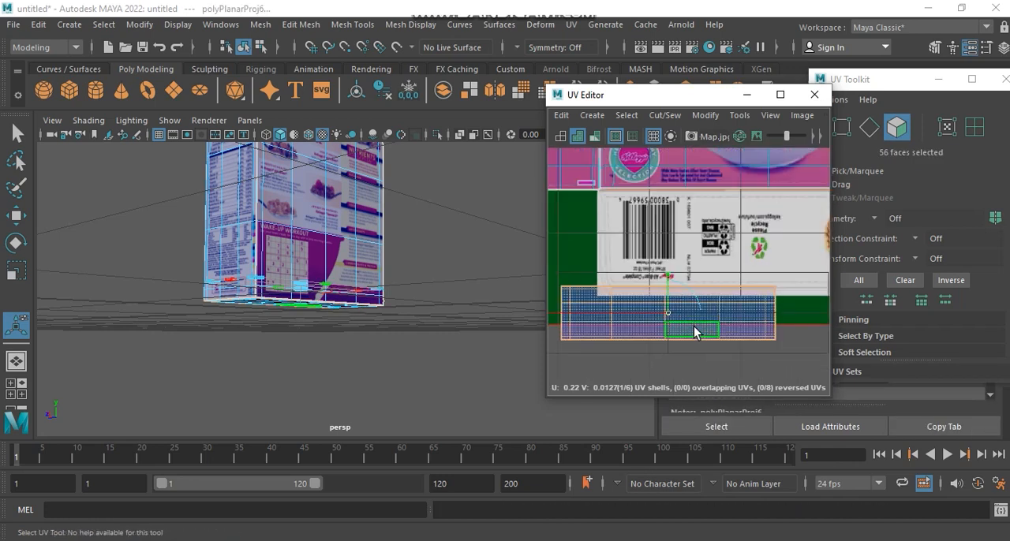
scroll(668, 318, "down", 4)
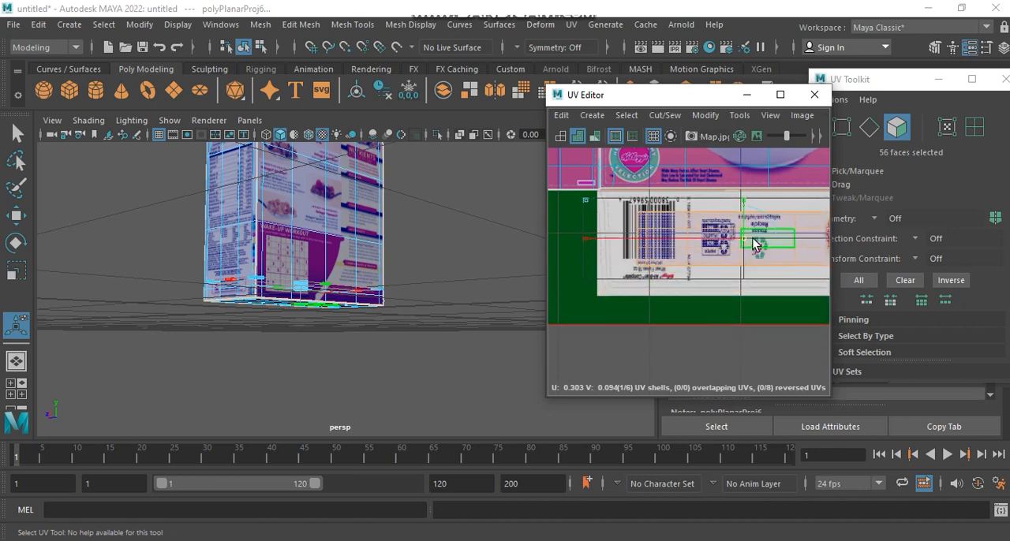
Step: Scale and reposition the bottom shell so its outline matches the edges of the bottom flap panel
middle_click_drag(705, 289, 706, 291, "alt")
left_click_drag(601, 259, 562, 241)
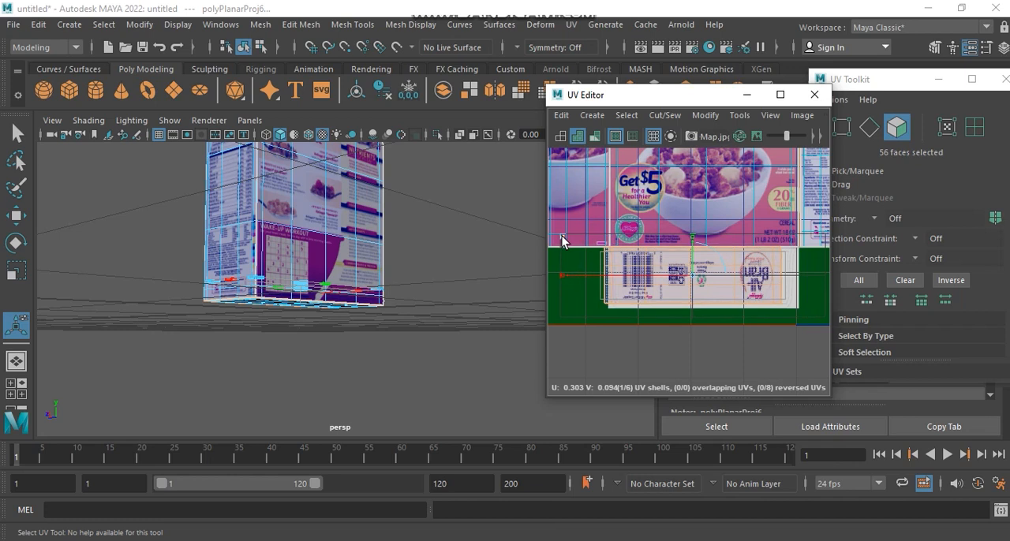
left_click_drag(696, 279, 703, 283)
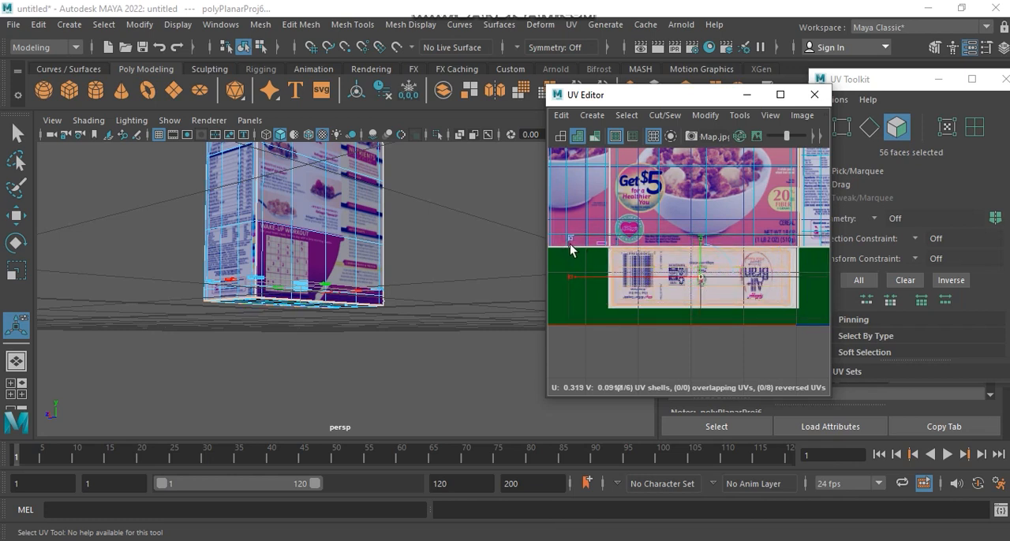
left_click_drag(557, 240, 561, 240)
left_click_drag(699, 277, 702, 277)
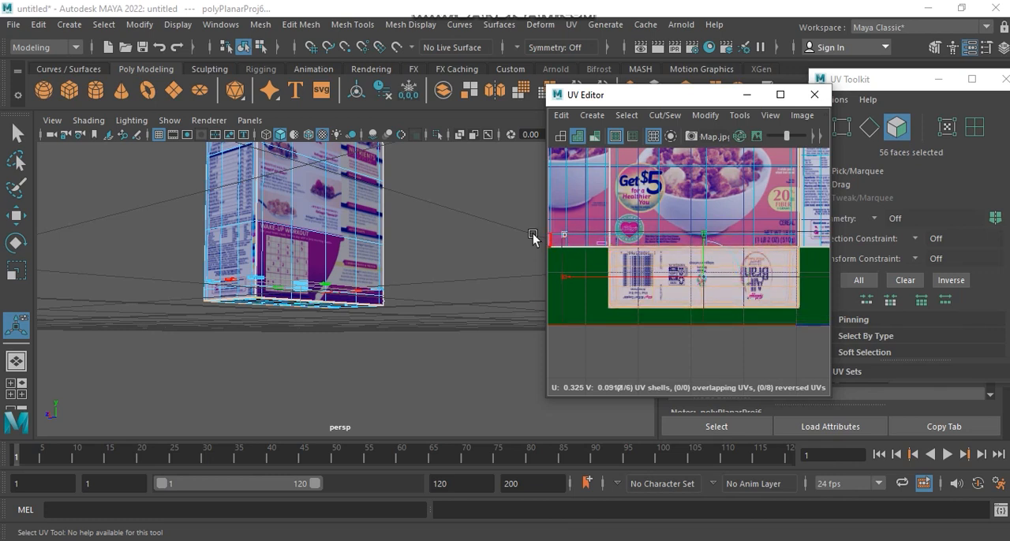
Step: Leave face selection and select the whole cereal box as an object
right_click_drag(232, 145, 304, 123)
left_click(426, 226)
left_click_drag(426, 225, 396, 276, "alt")
left_click(347, 249)
scroll(710, 242, "down", 5)
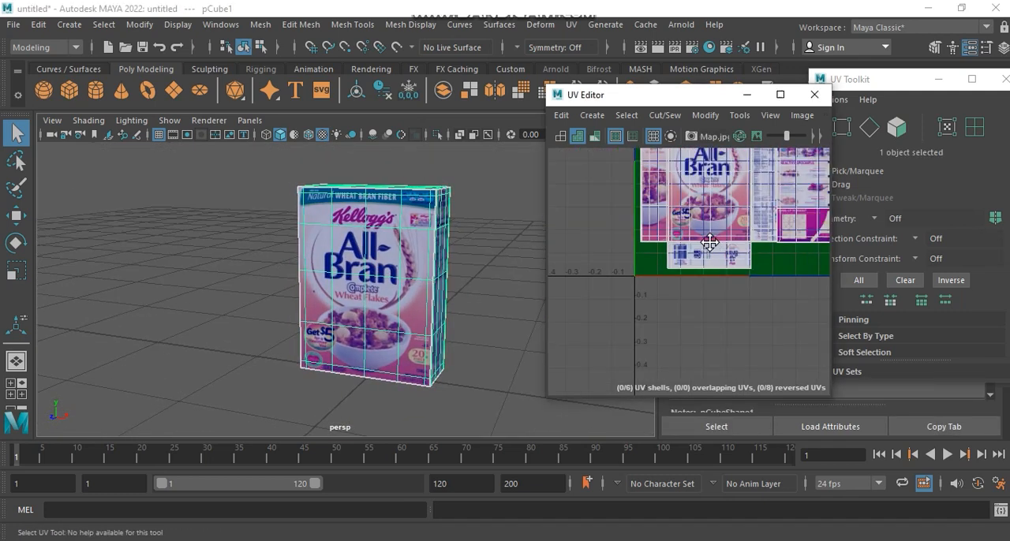
Step: Examine the complete UV layout over the packaging image and the textured box's front, side and top
middle_click_drag(714, 239, 651, 326, "alt")
middle_click_drag(720, 255, 742, 221, "alt")
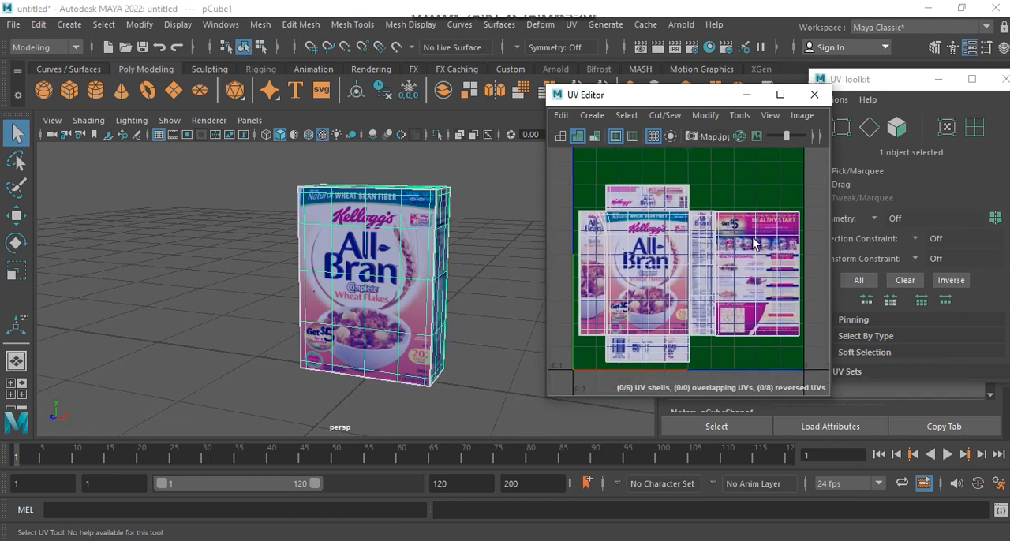
mouse_move(388, 146)
right_mouse_down()
mouse_move(473, 116)
mouse_move(389, 174)
mouse_move(392, 158)
right_mouse_up()
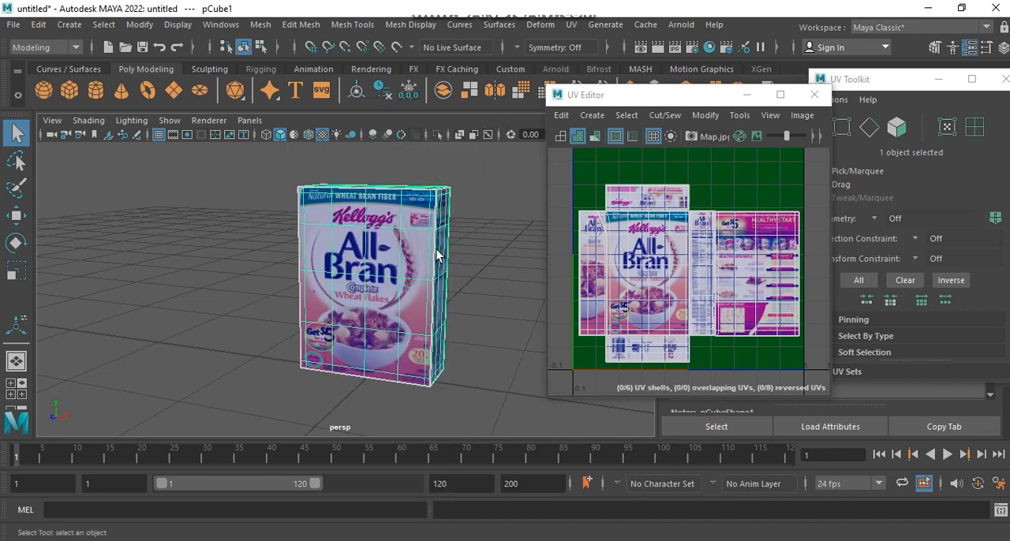
scroll(445, 237, "up", 2)
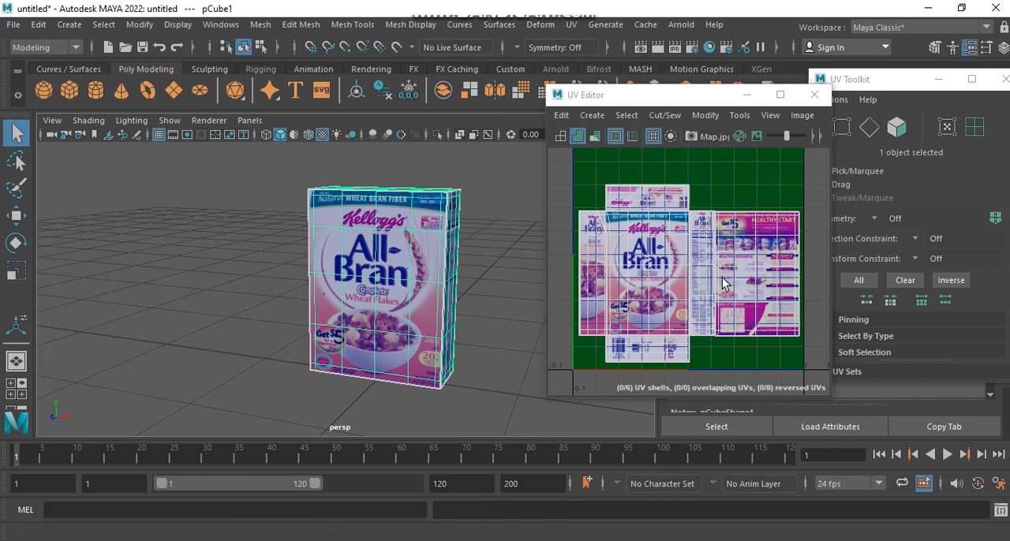
left_click_drag(451, 265, 360, 289, "alt")
middle_click_drag(368, 278, 371, 255, "alt")
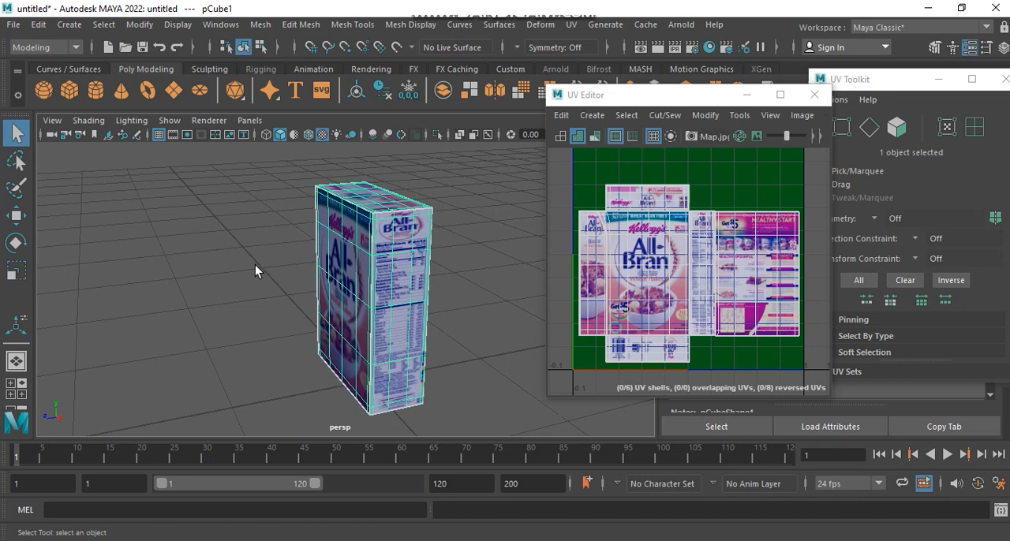
left_click_drag(244, 266, 306, 268, "alt")
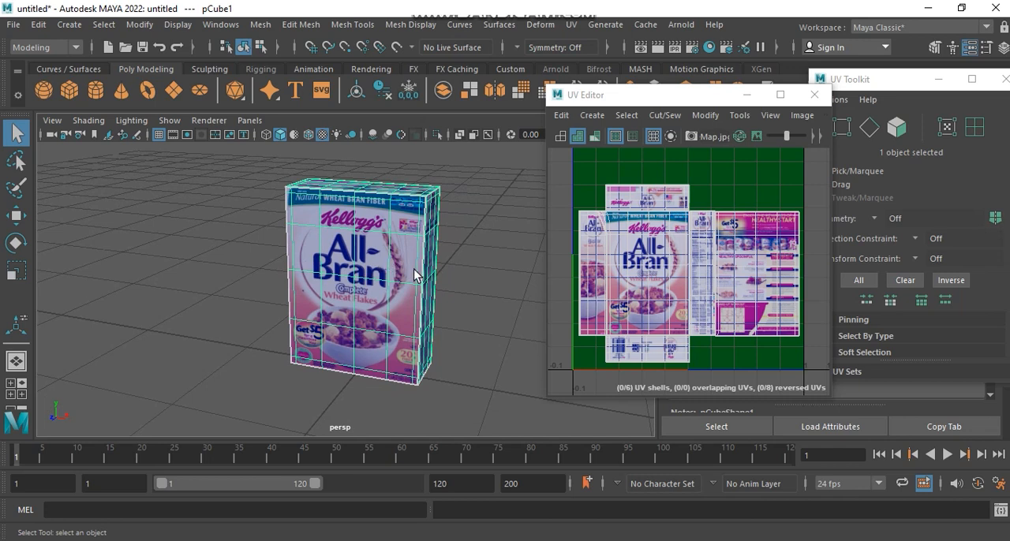
middle_click_drag(433, 273, 442, 273, "alt")
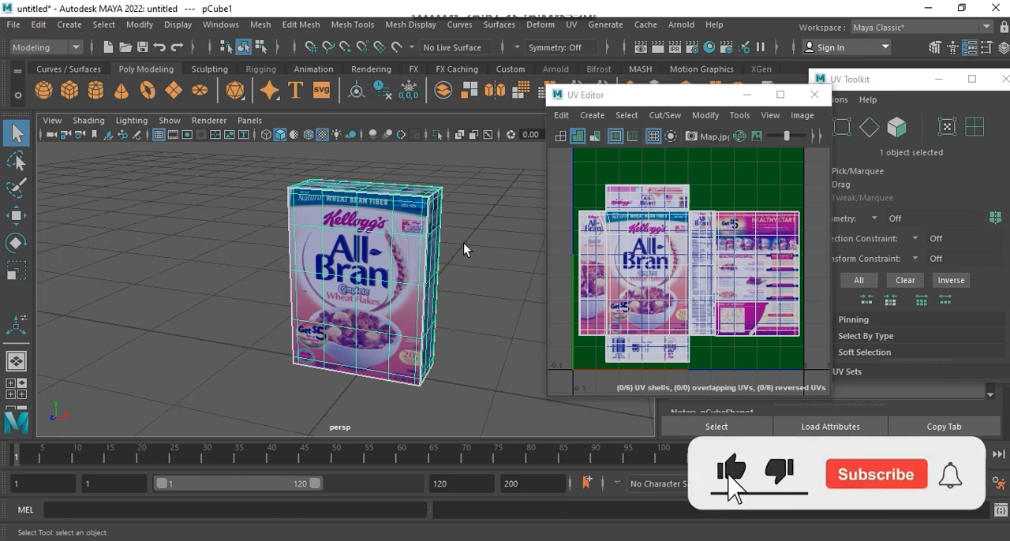
Step: Deselect the box and inspect its textured sides without the wireframe highlight
left_click(463, 244)
left_click_drag(462, 236, 371, 243, "alt")
left_click_drag(484, 227, 347, 269, "alt")
middle_click_drag(347, 269, 365, 245, "alt")
mouse_move(364, 249)
left_mouse_down("alt")
mouse_move(338, 225)
mouse_move(316, 243)
mouse_move(201, 234)
mouse_move(455, 225)
mouse_move(257, 226)
mouse_move(273, 241)
mouse_move(224, 254)
mouse_move(355, 259)
left_mouse_up("alt")
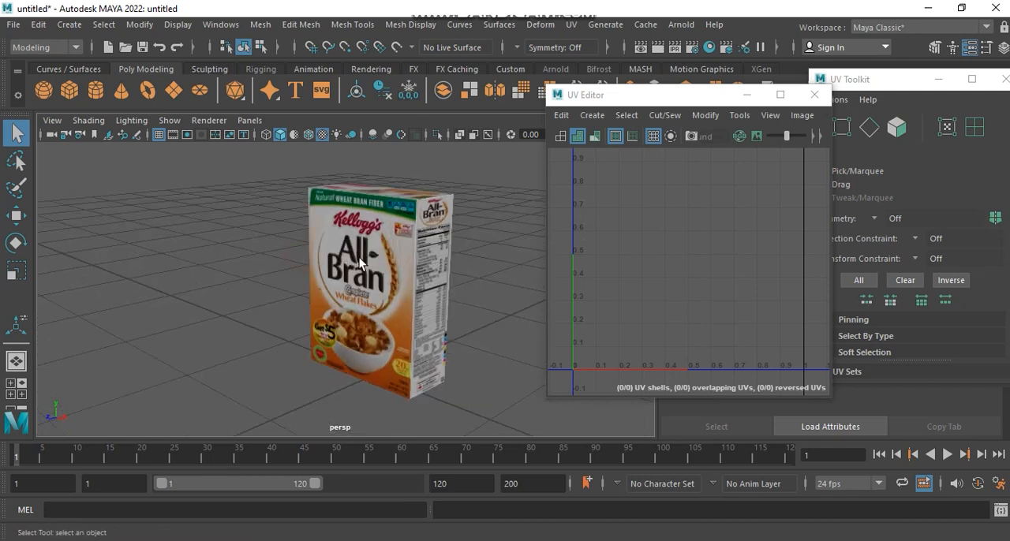